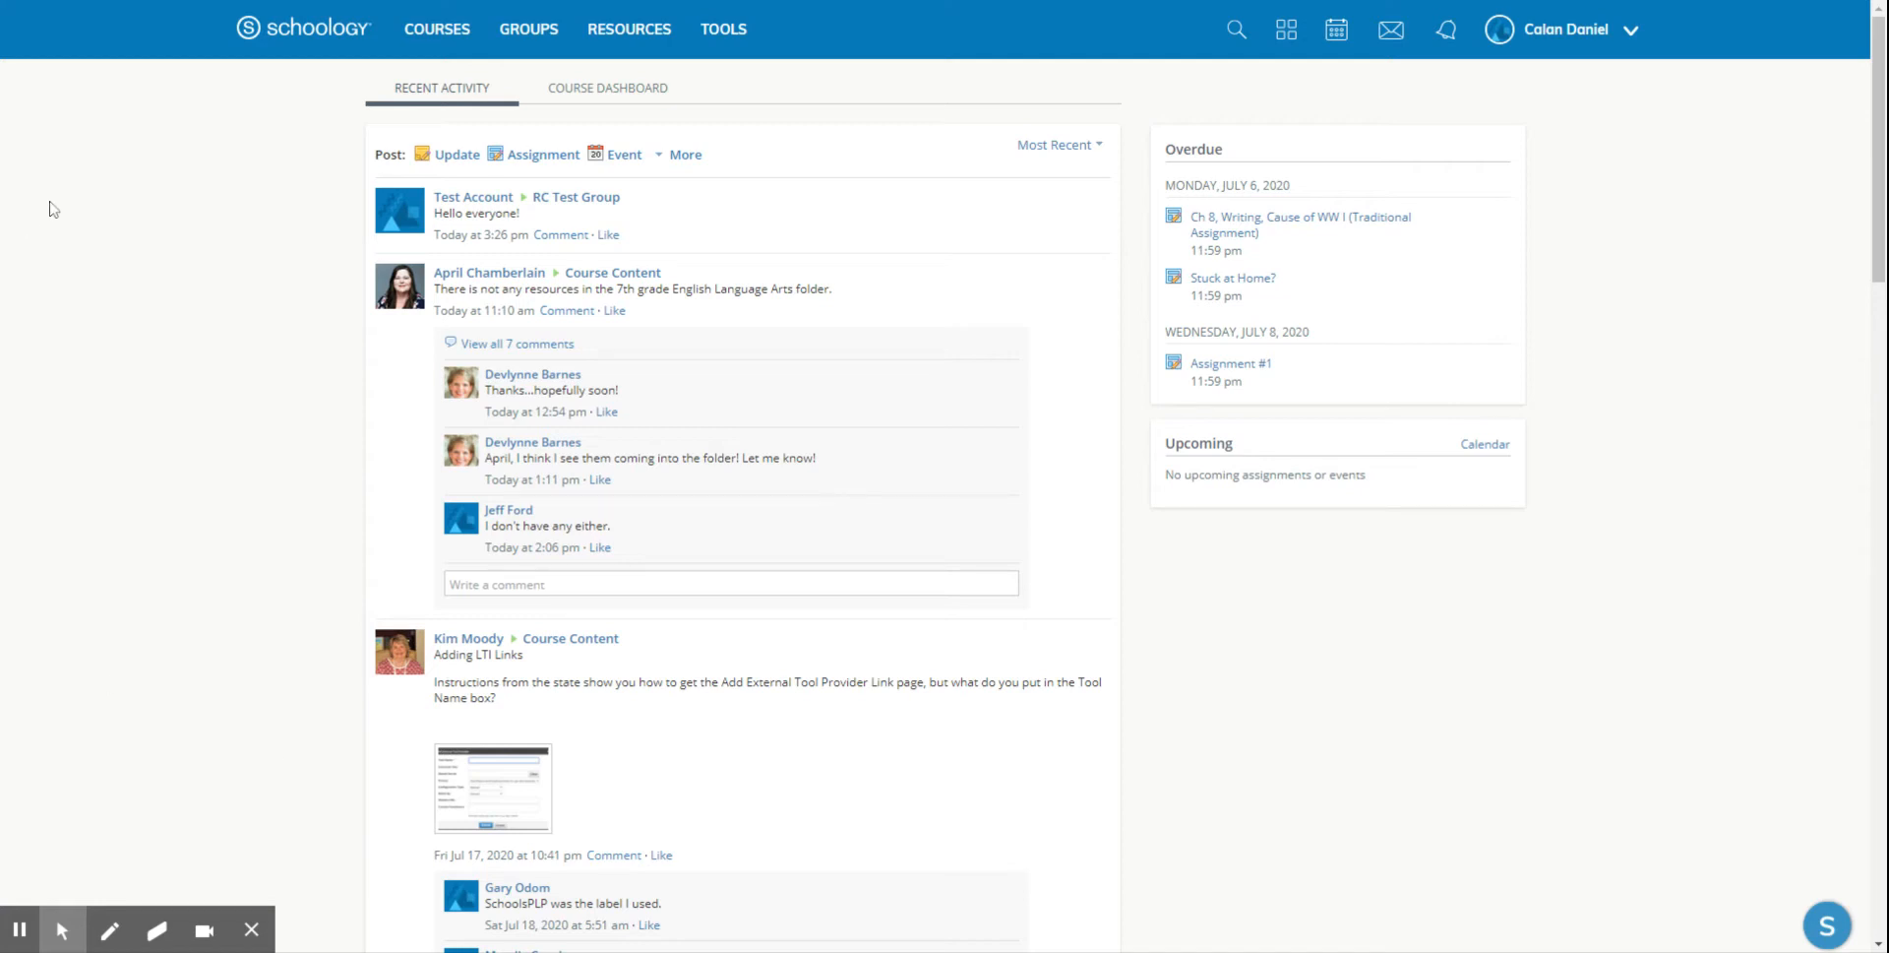
Open the full list of my groups and review the archived and current groups
click(532, 49)
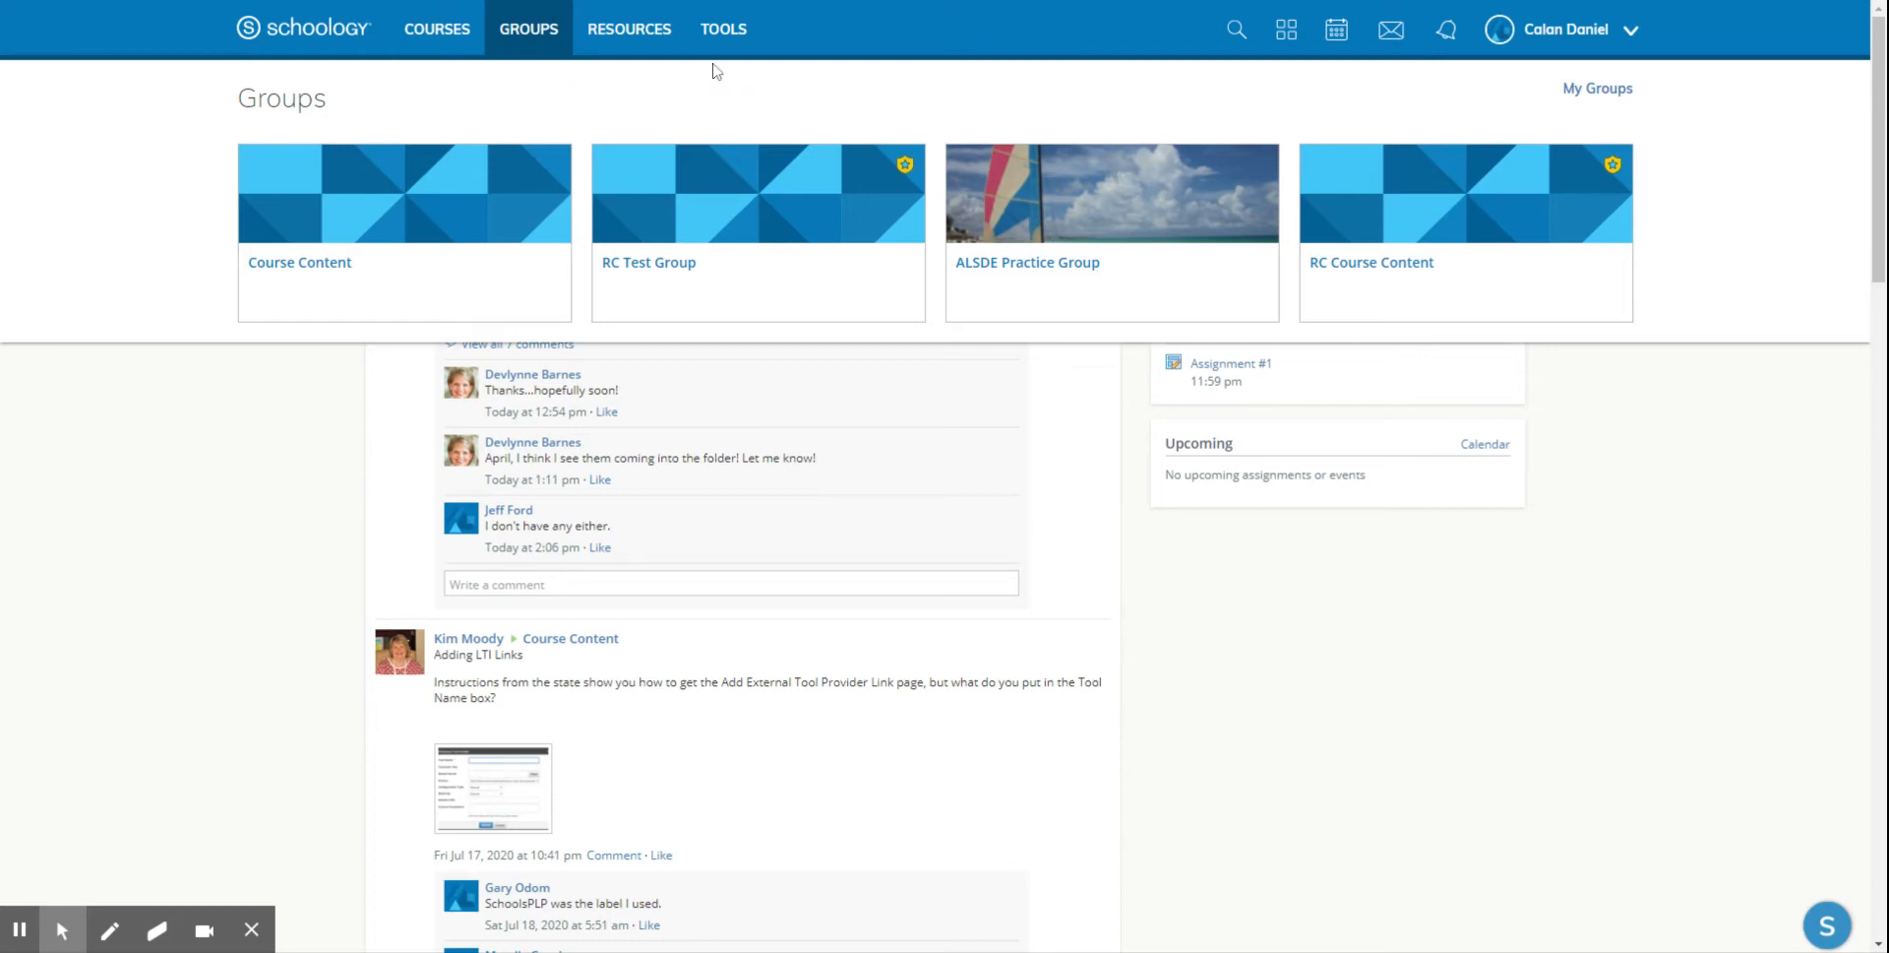
click(1621, 99)
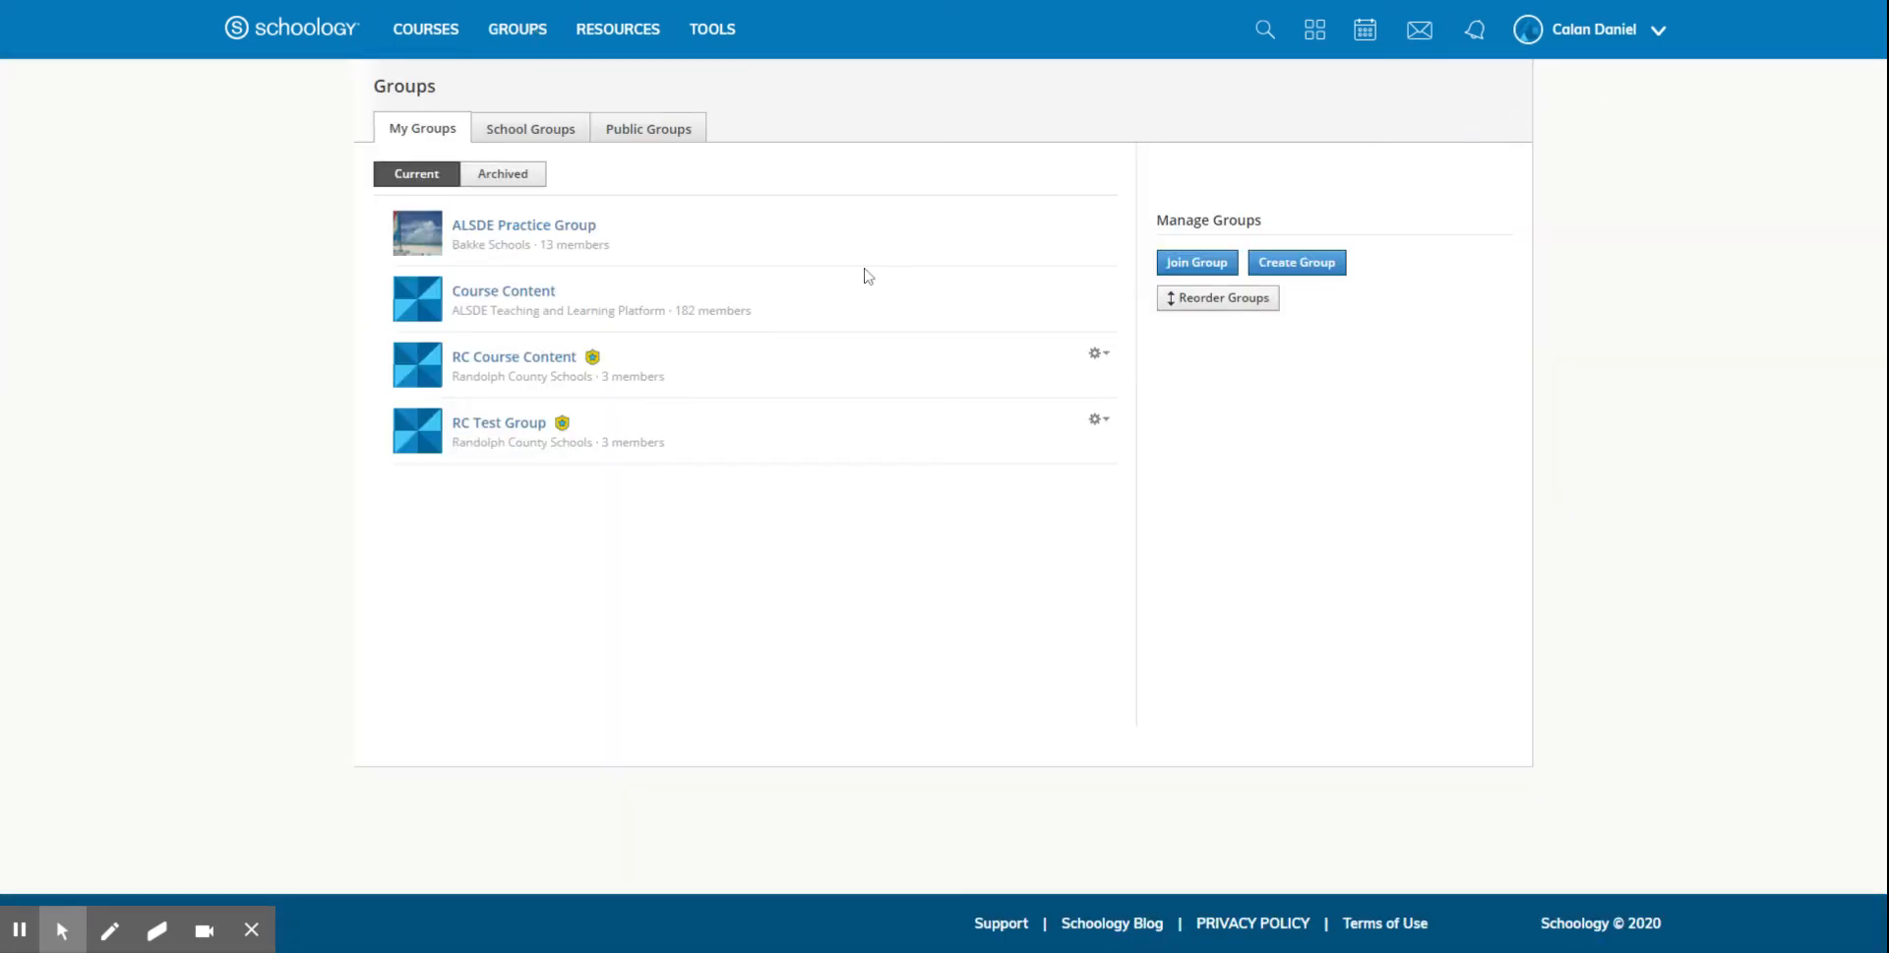
click(510, 187)
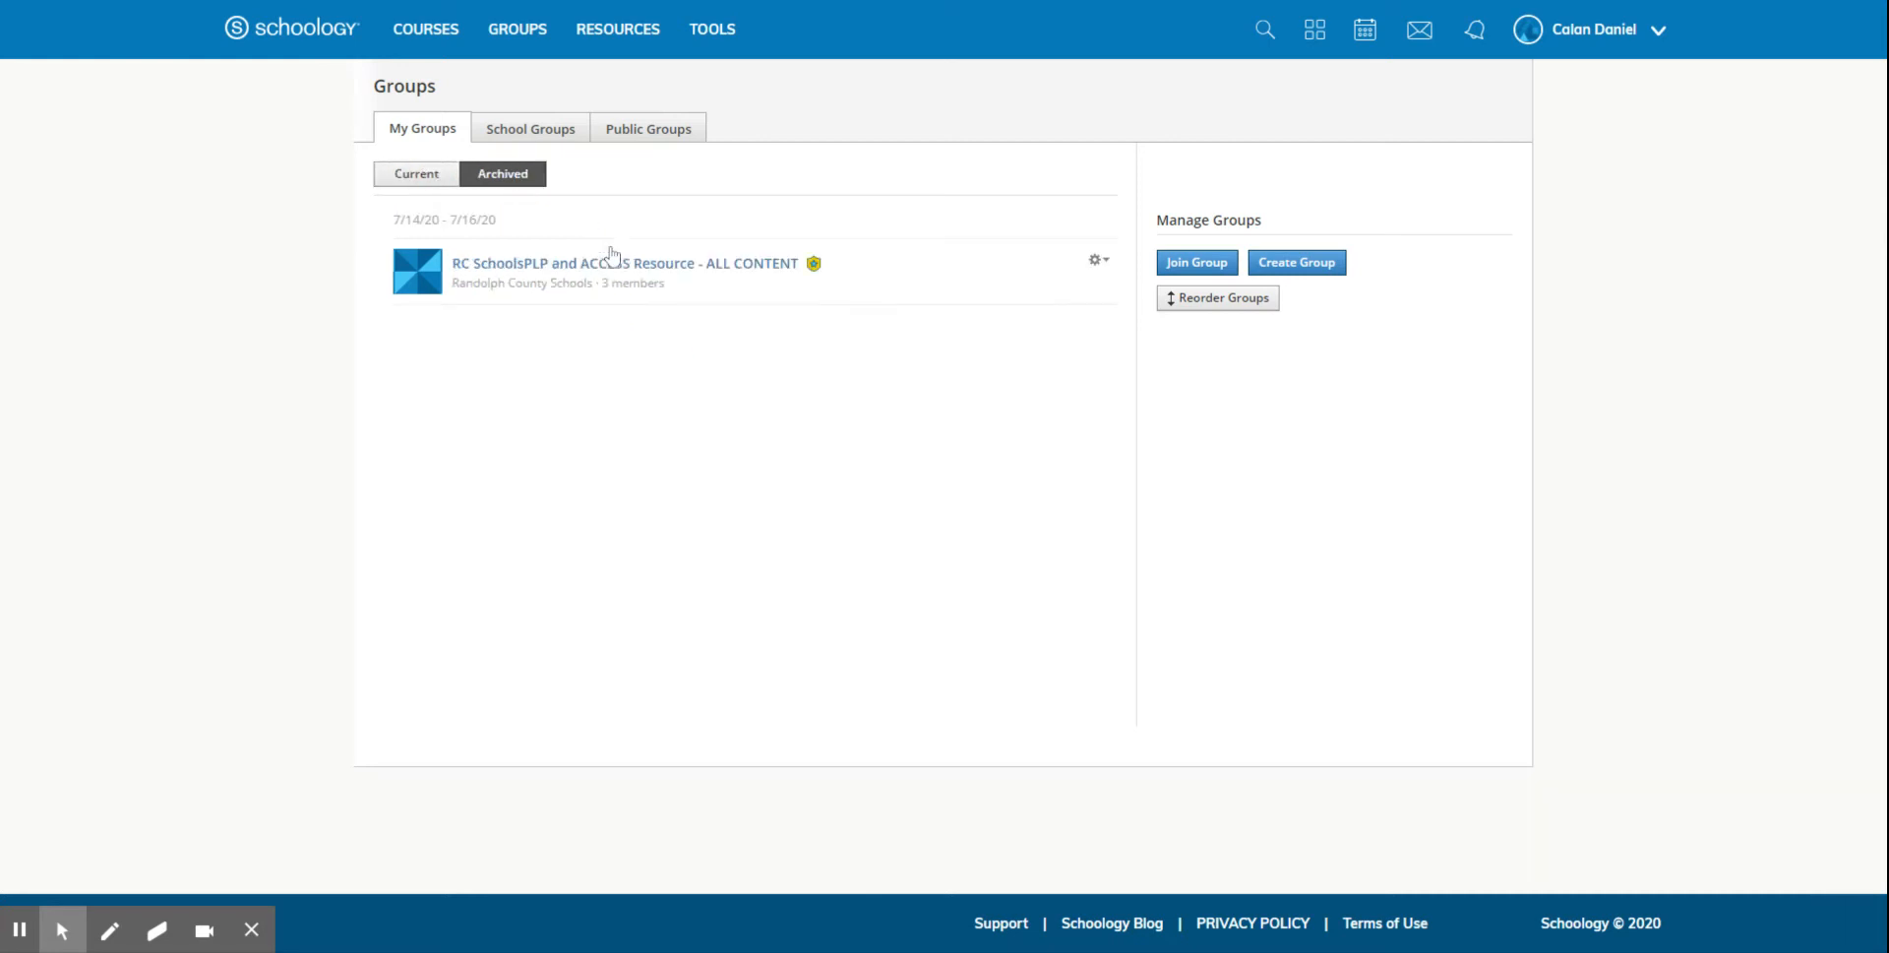
click(436, 178)
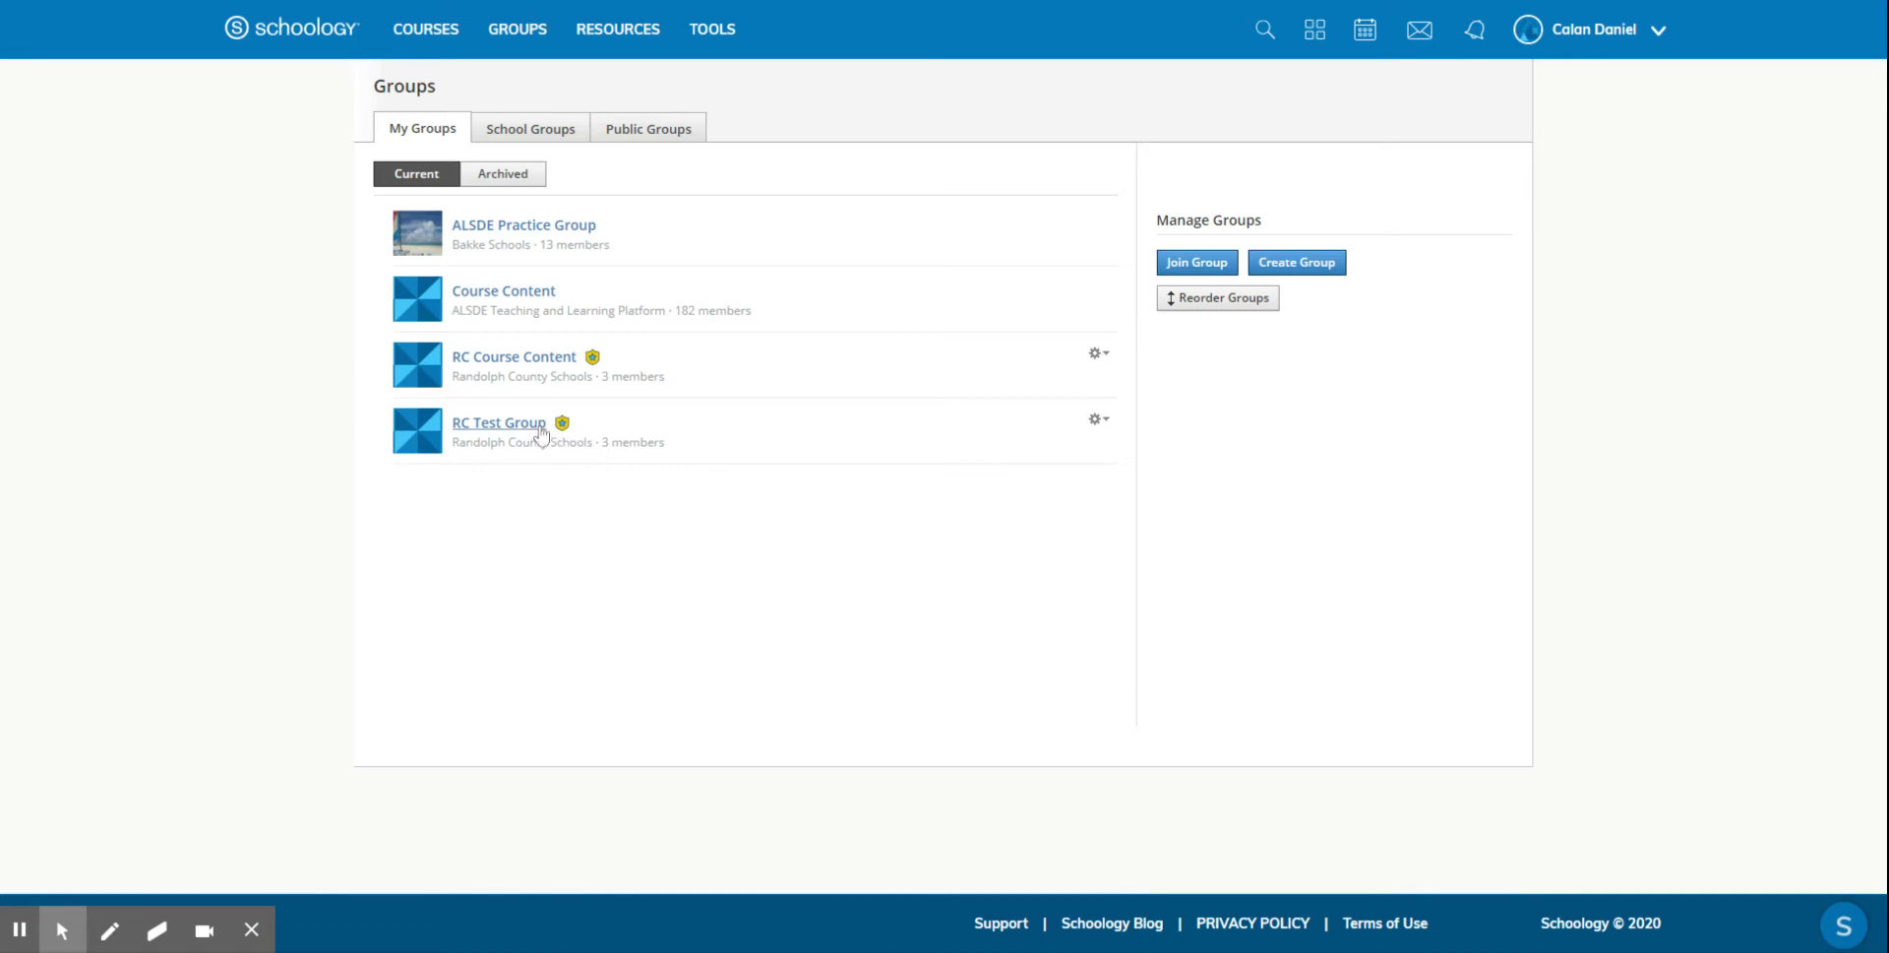
Open the RC Test Group's basic information for editing and save it
click(481, 430)
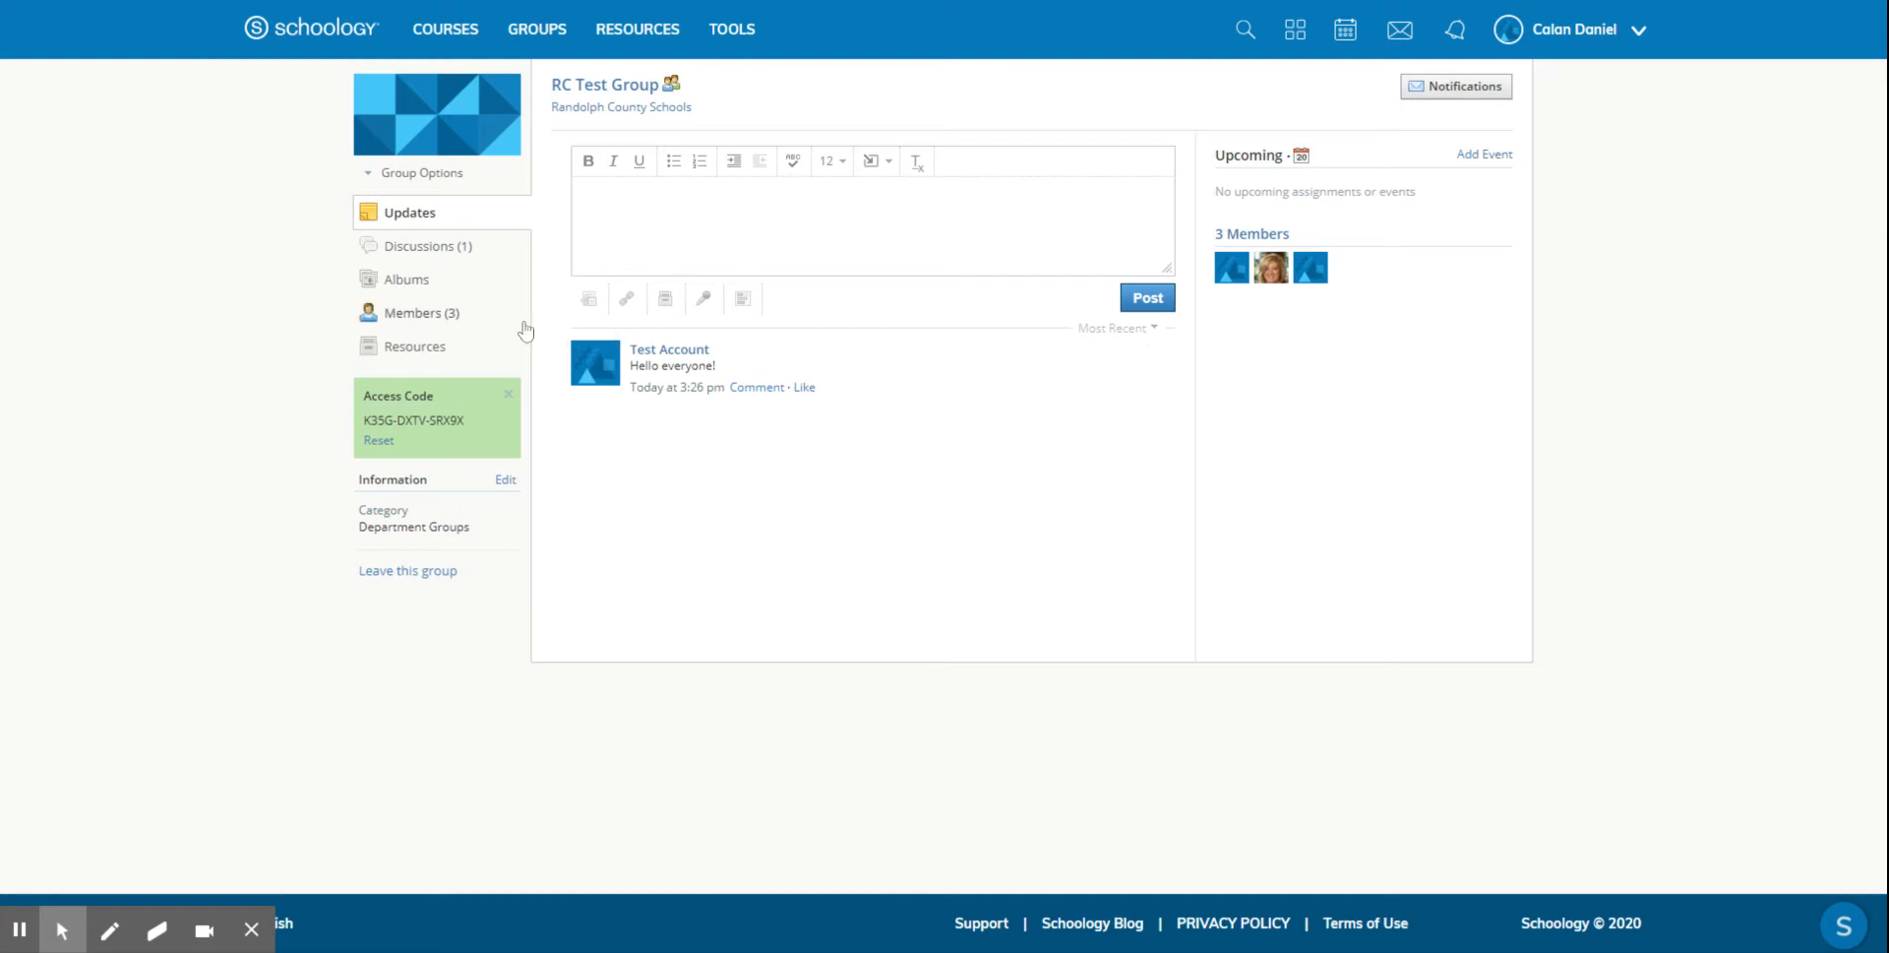
click(439, 185)
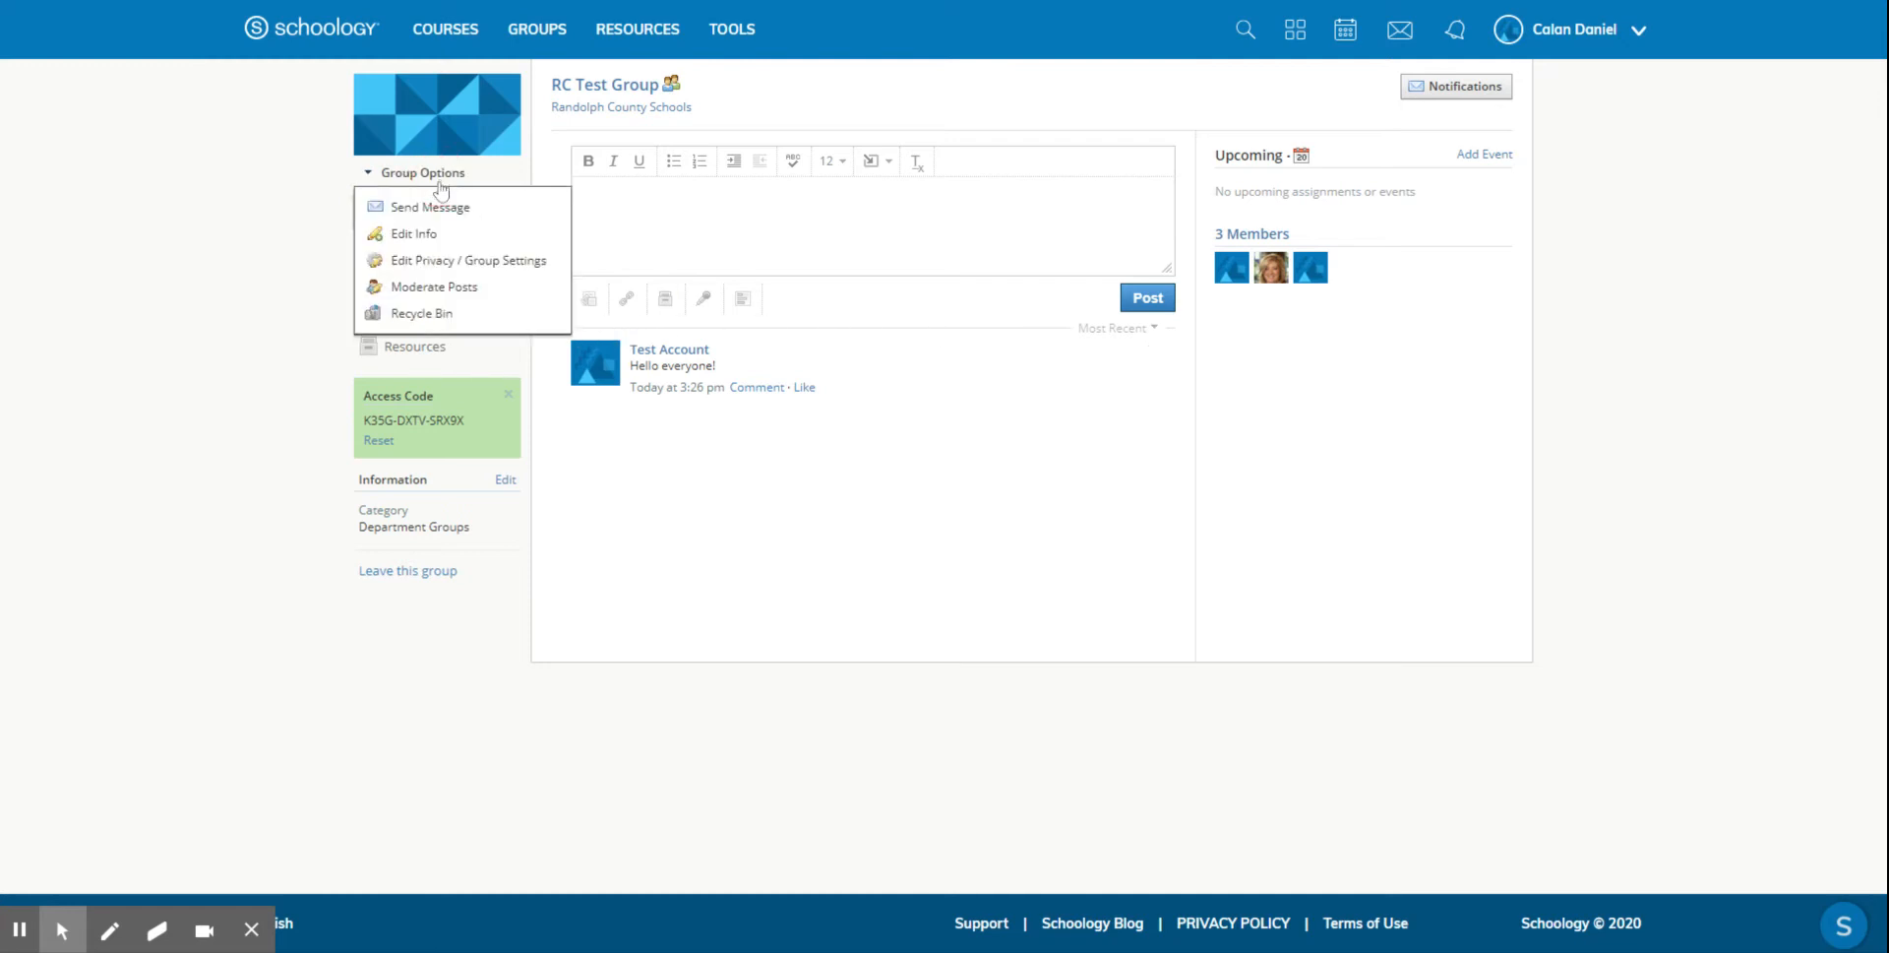
click(459, 235)
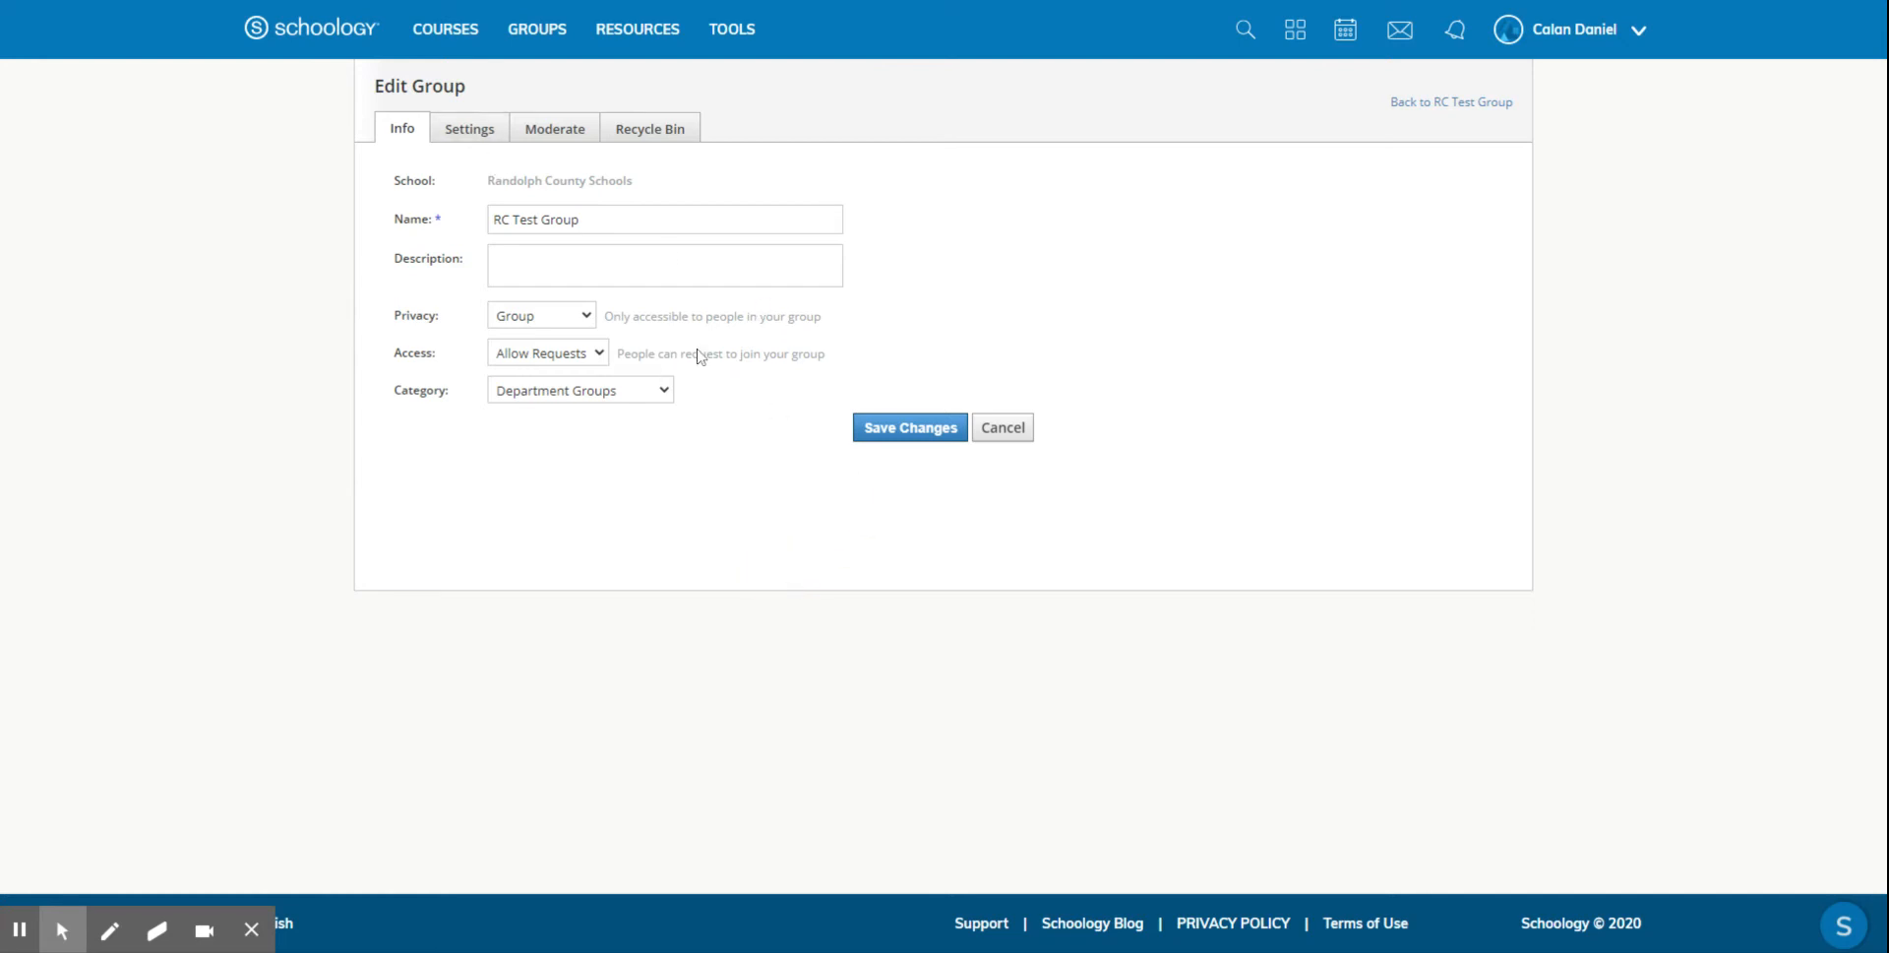
click(913, 444)
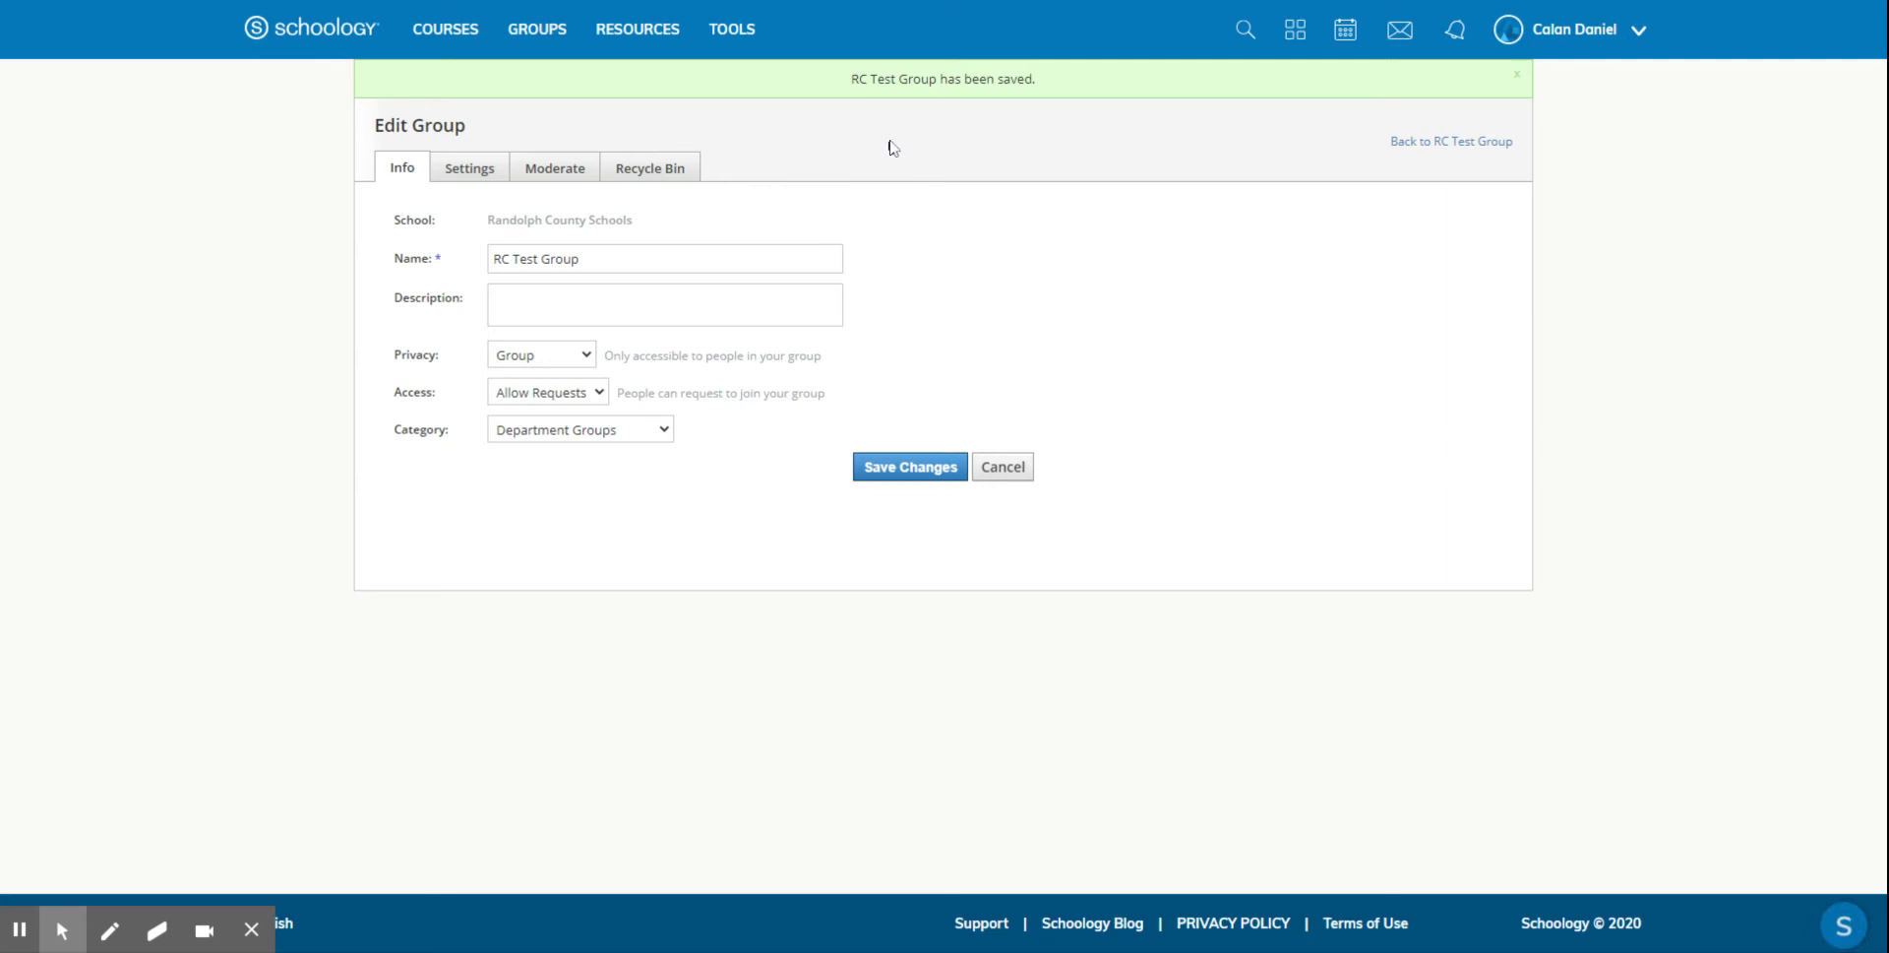
Review the group's privacy settings, member permissions and parent settings
click(492, 181)
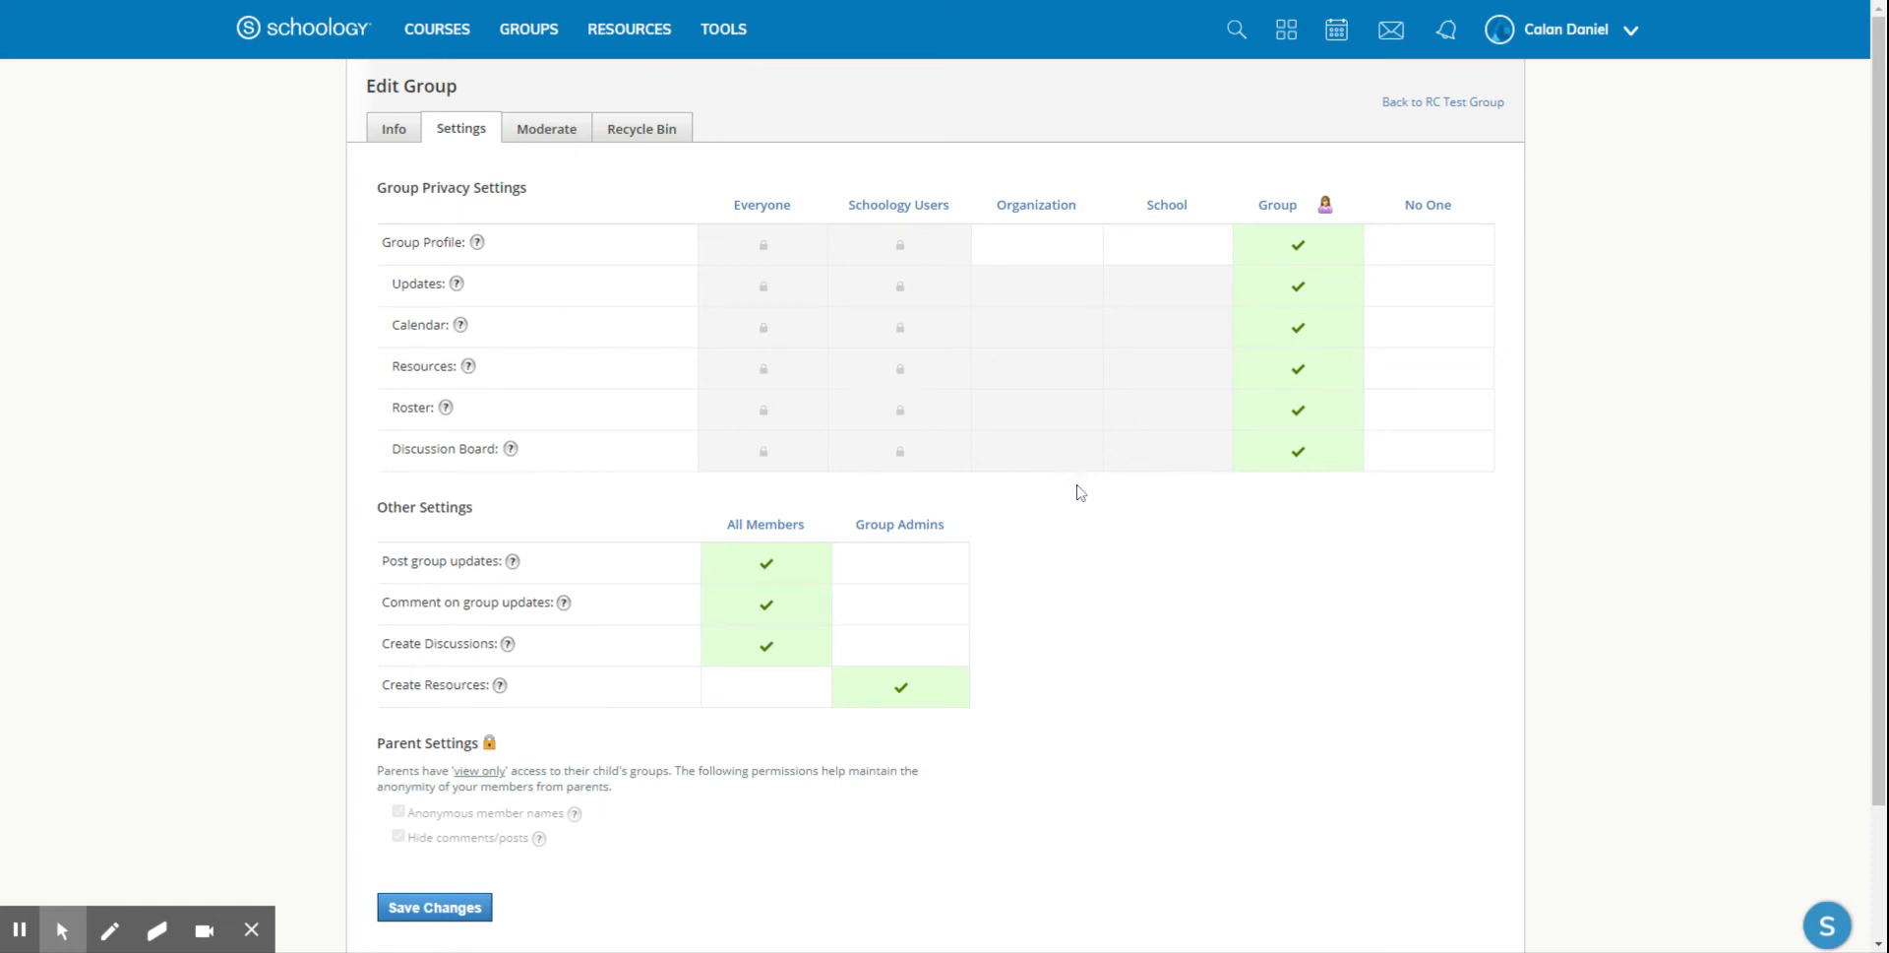
scroll(1056, 549, down, 1)
scroll(1056, 551, down, 1)
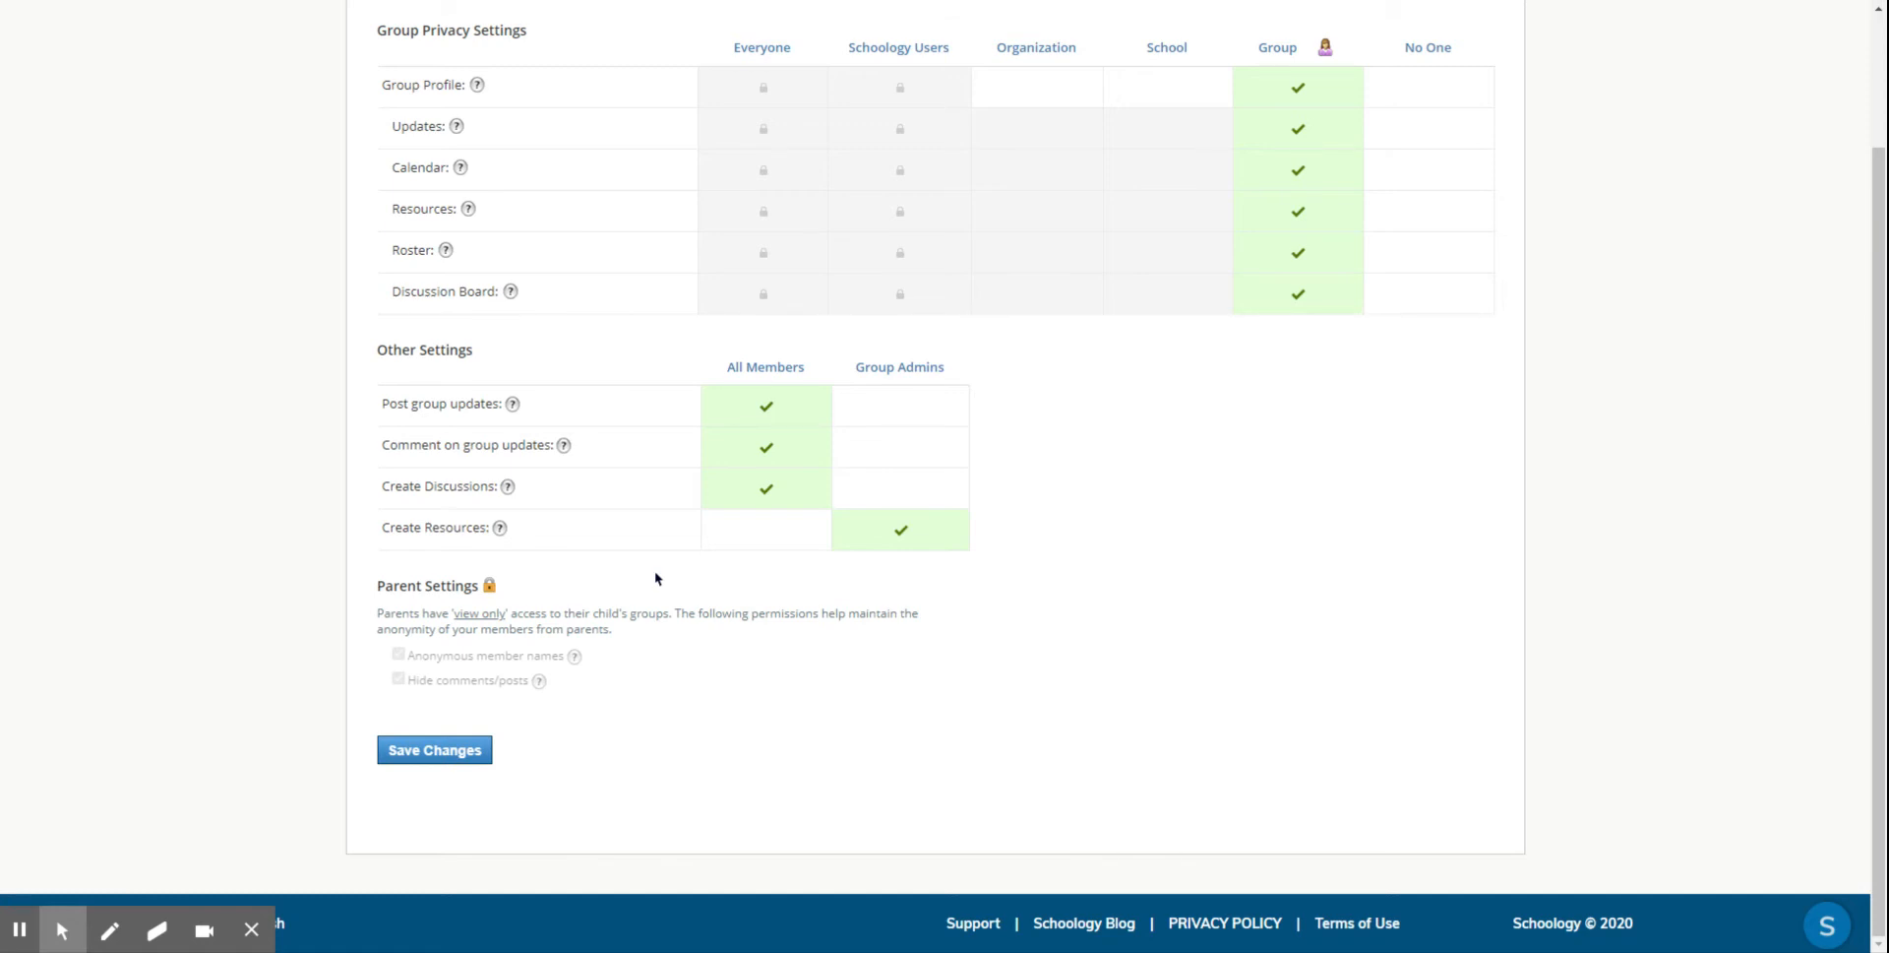
scroll(630, 689, up, 2)
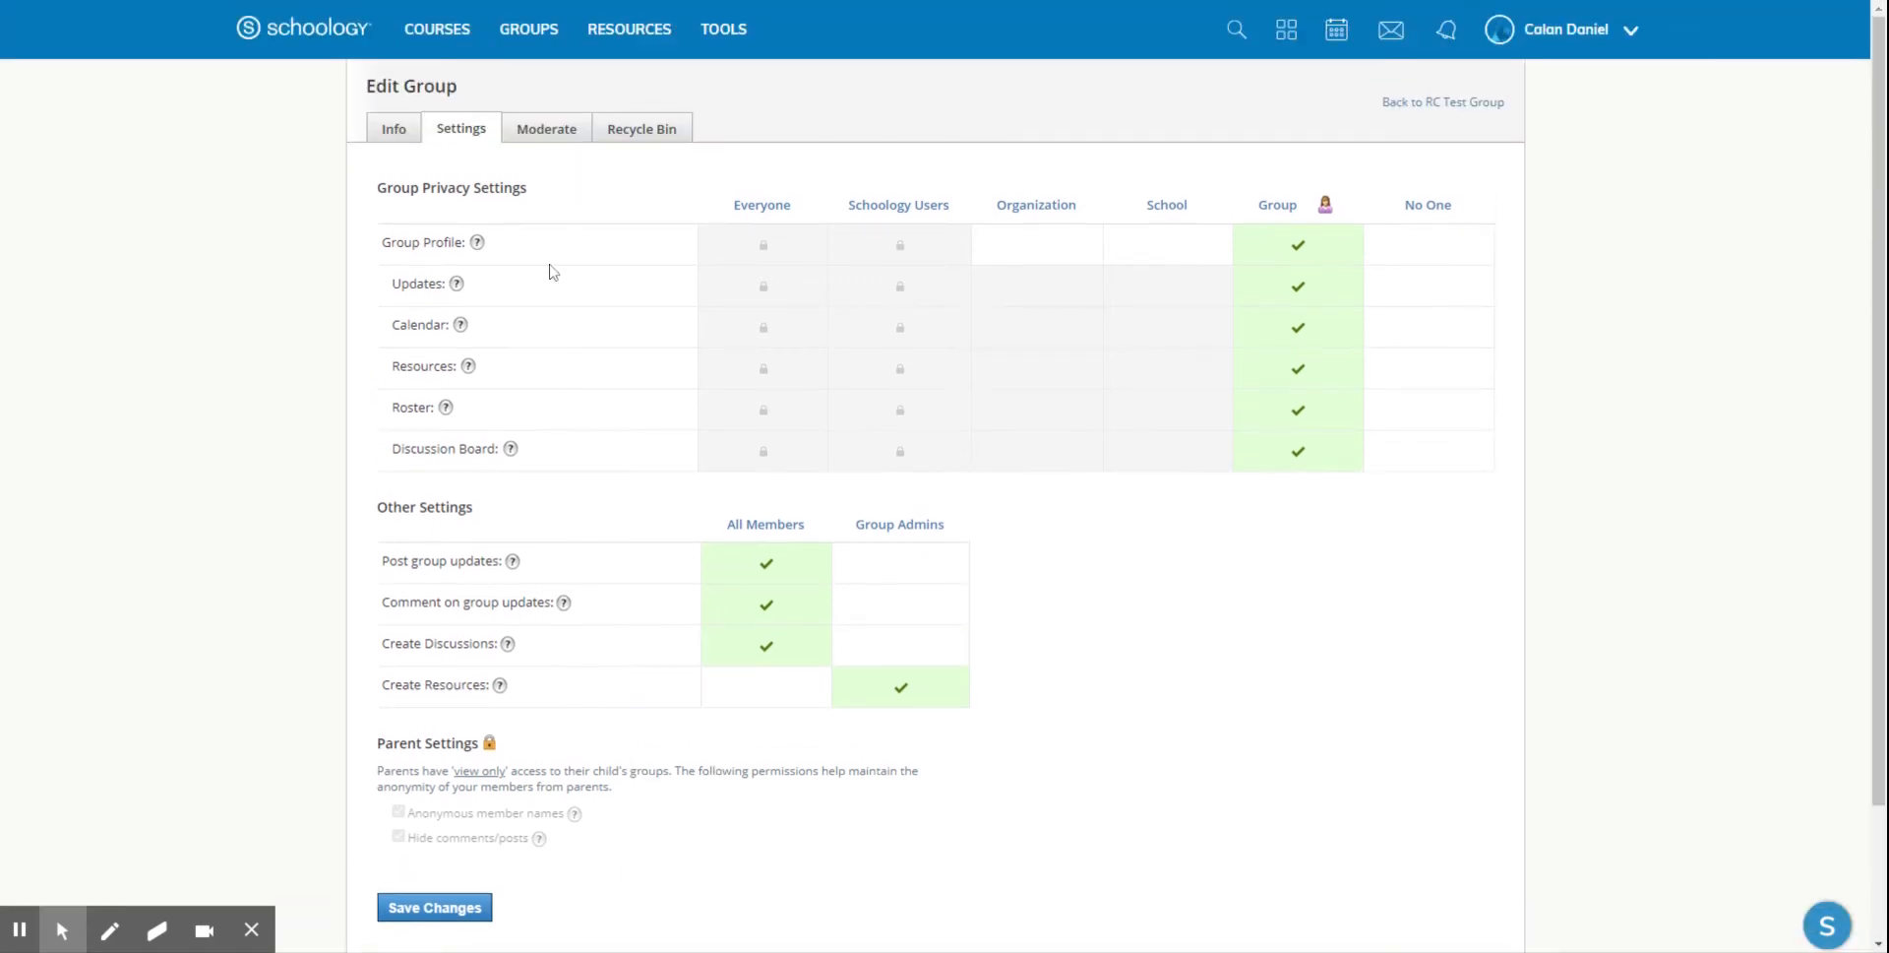
Enable moderation of posts for the RC Test Group
click(541, 138)
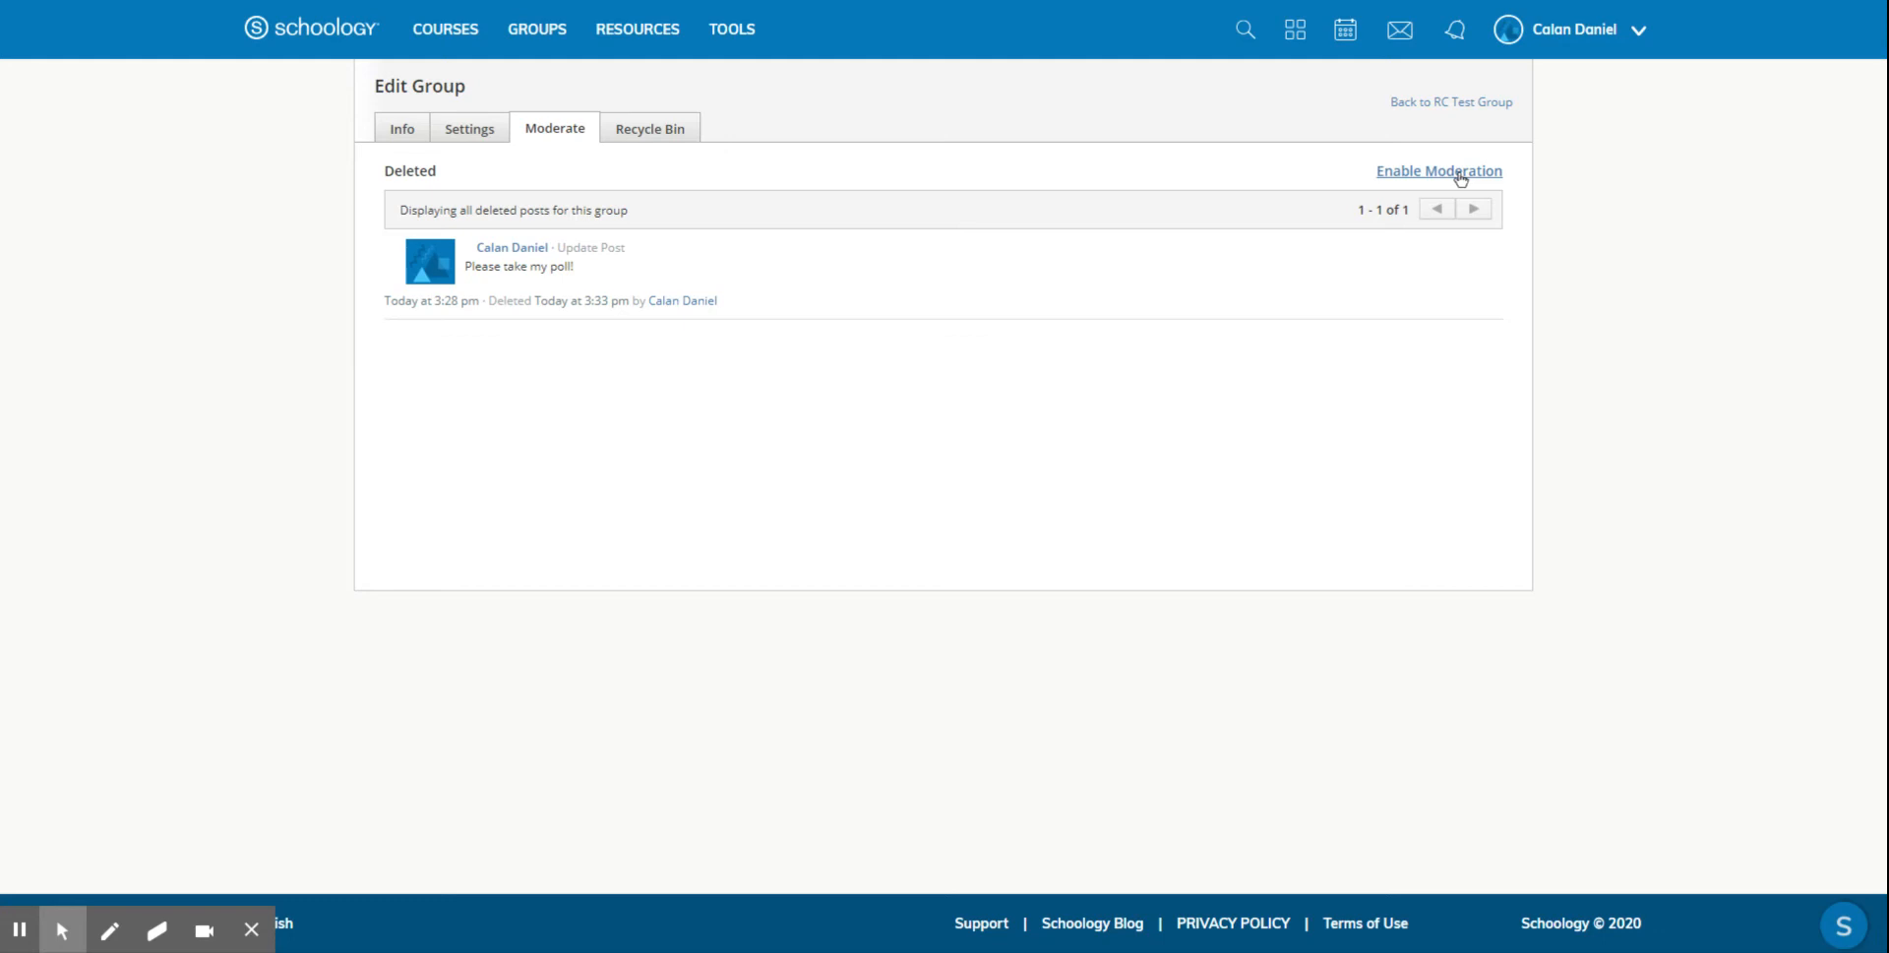
click(1461, 175)
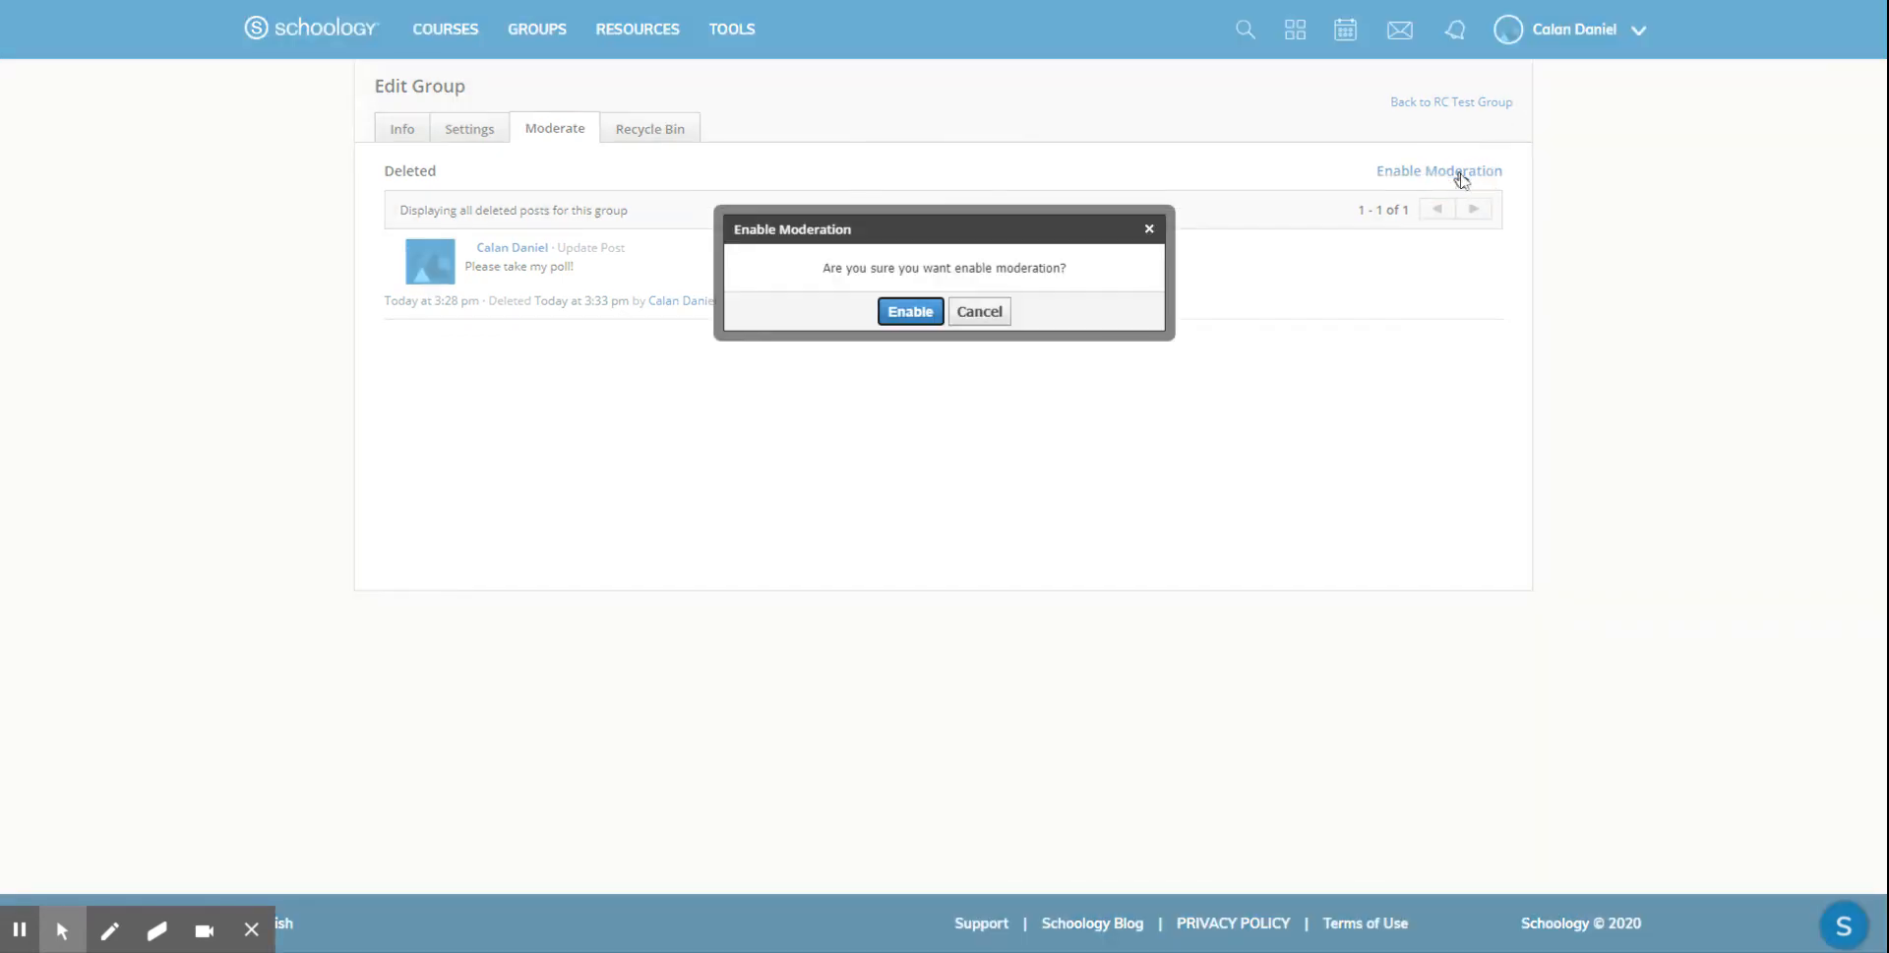
click(925, 315)
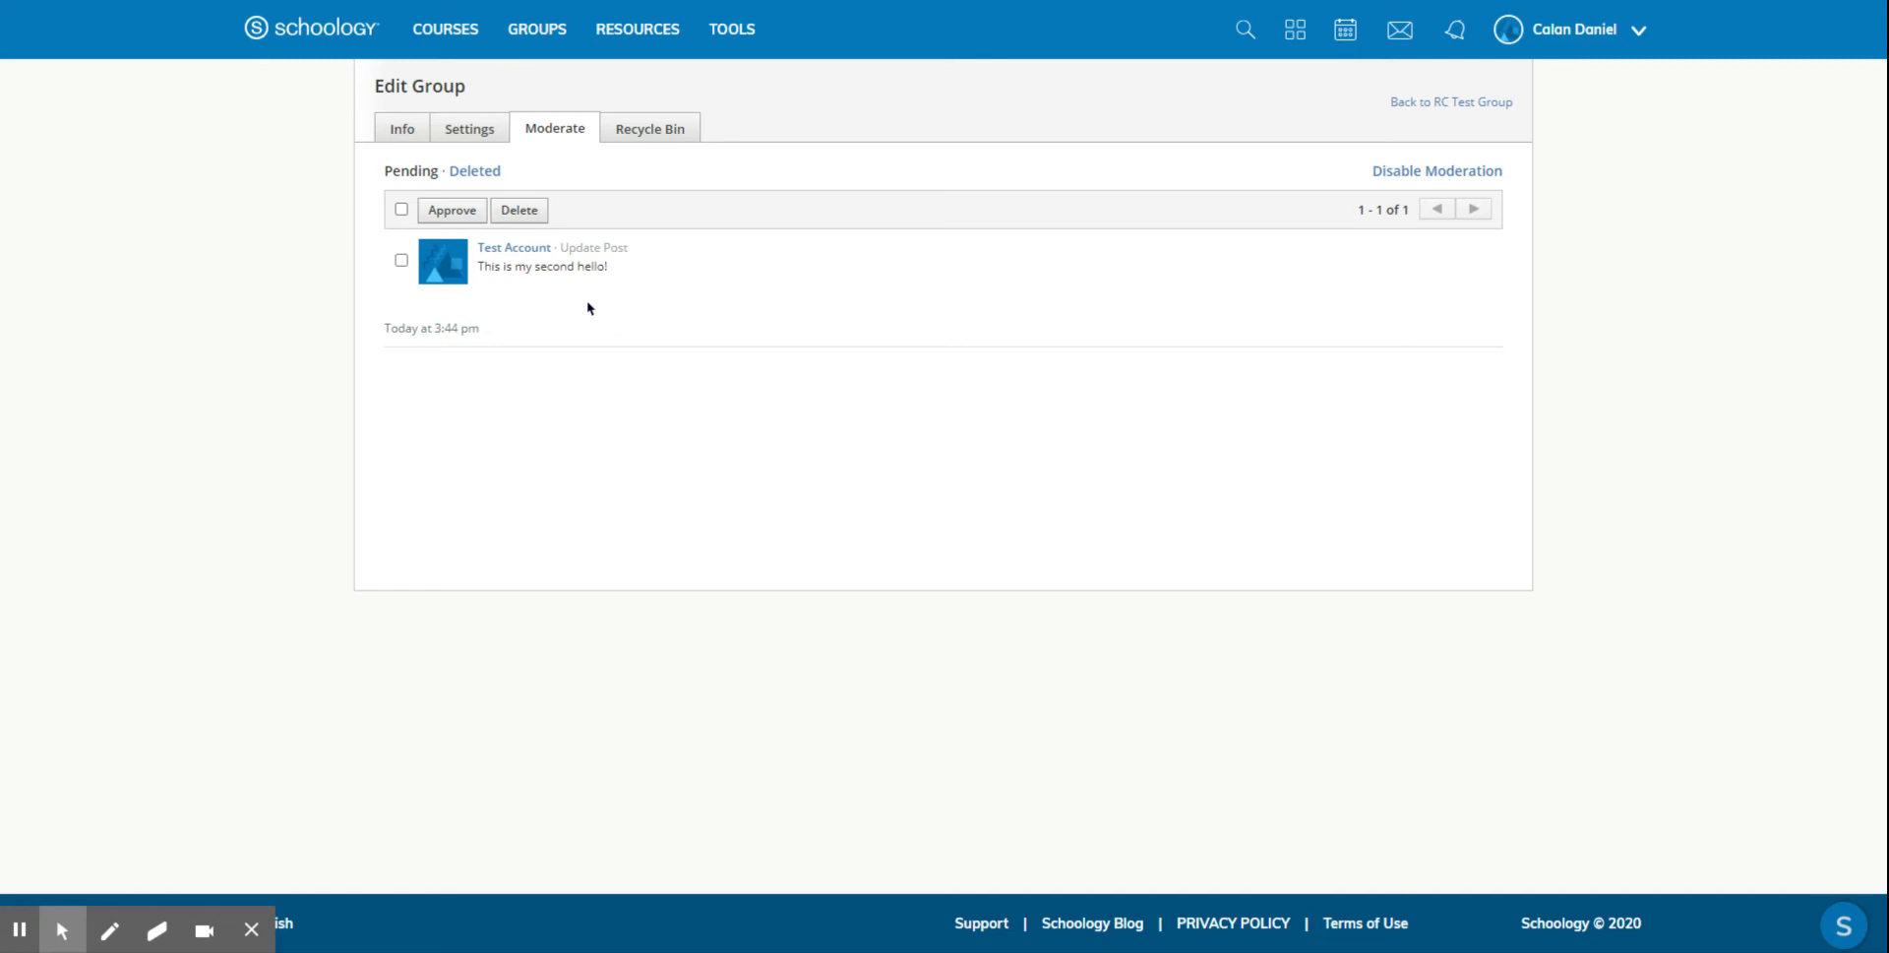
Approve the pending update post "This is my second hello!" in the moderation queue
click(401, 259)
click(452, 212)
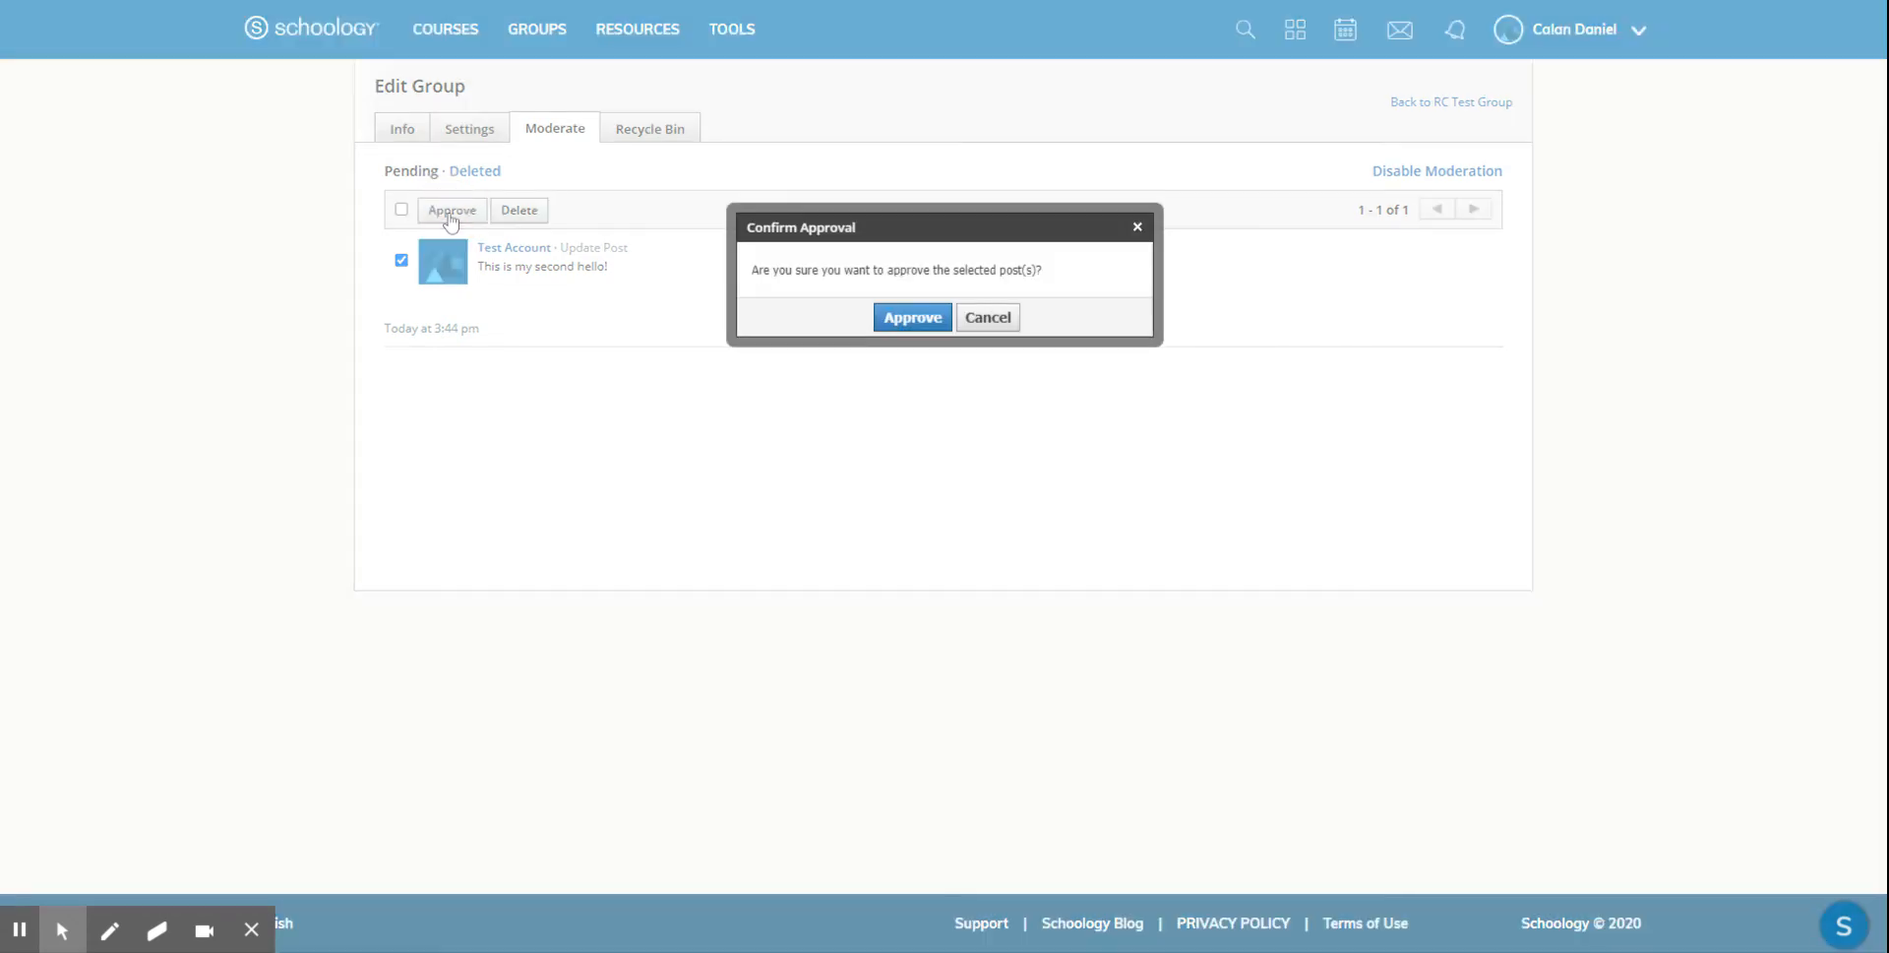
click(917, 320)
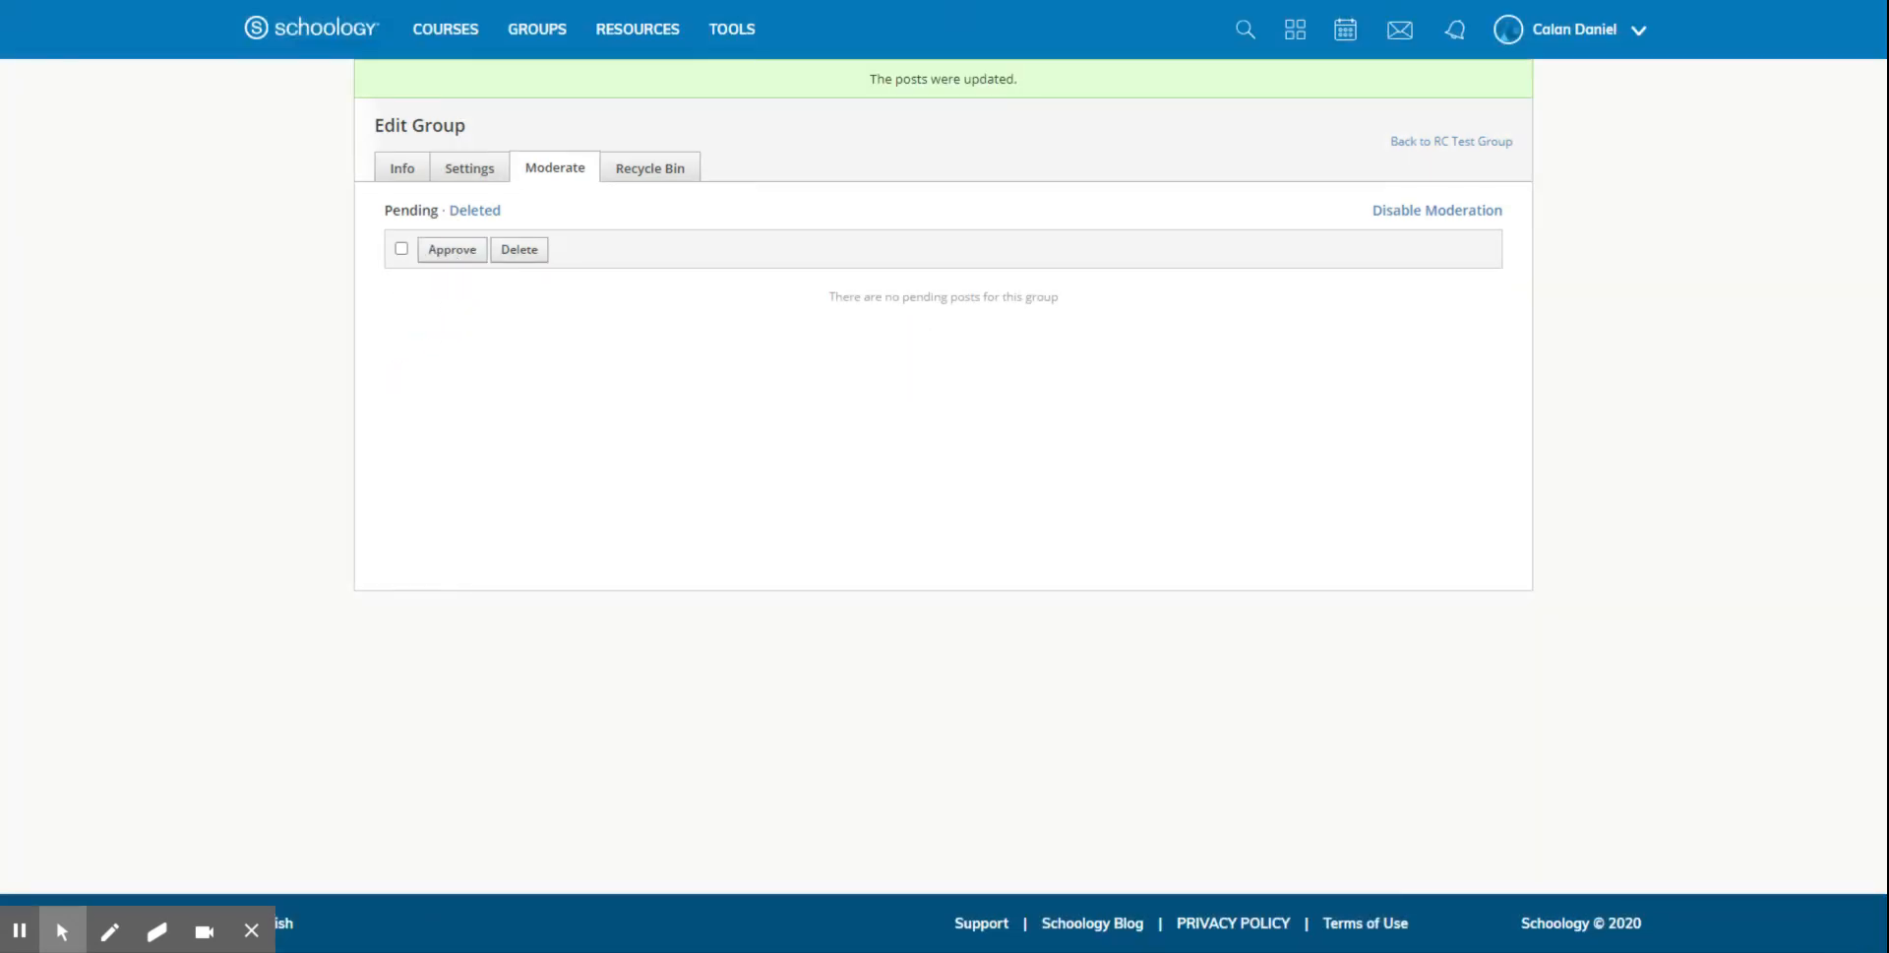
click(401, 248)
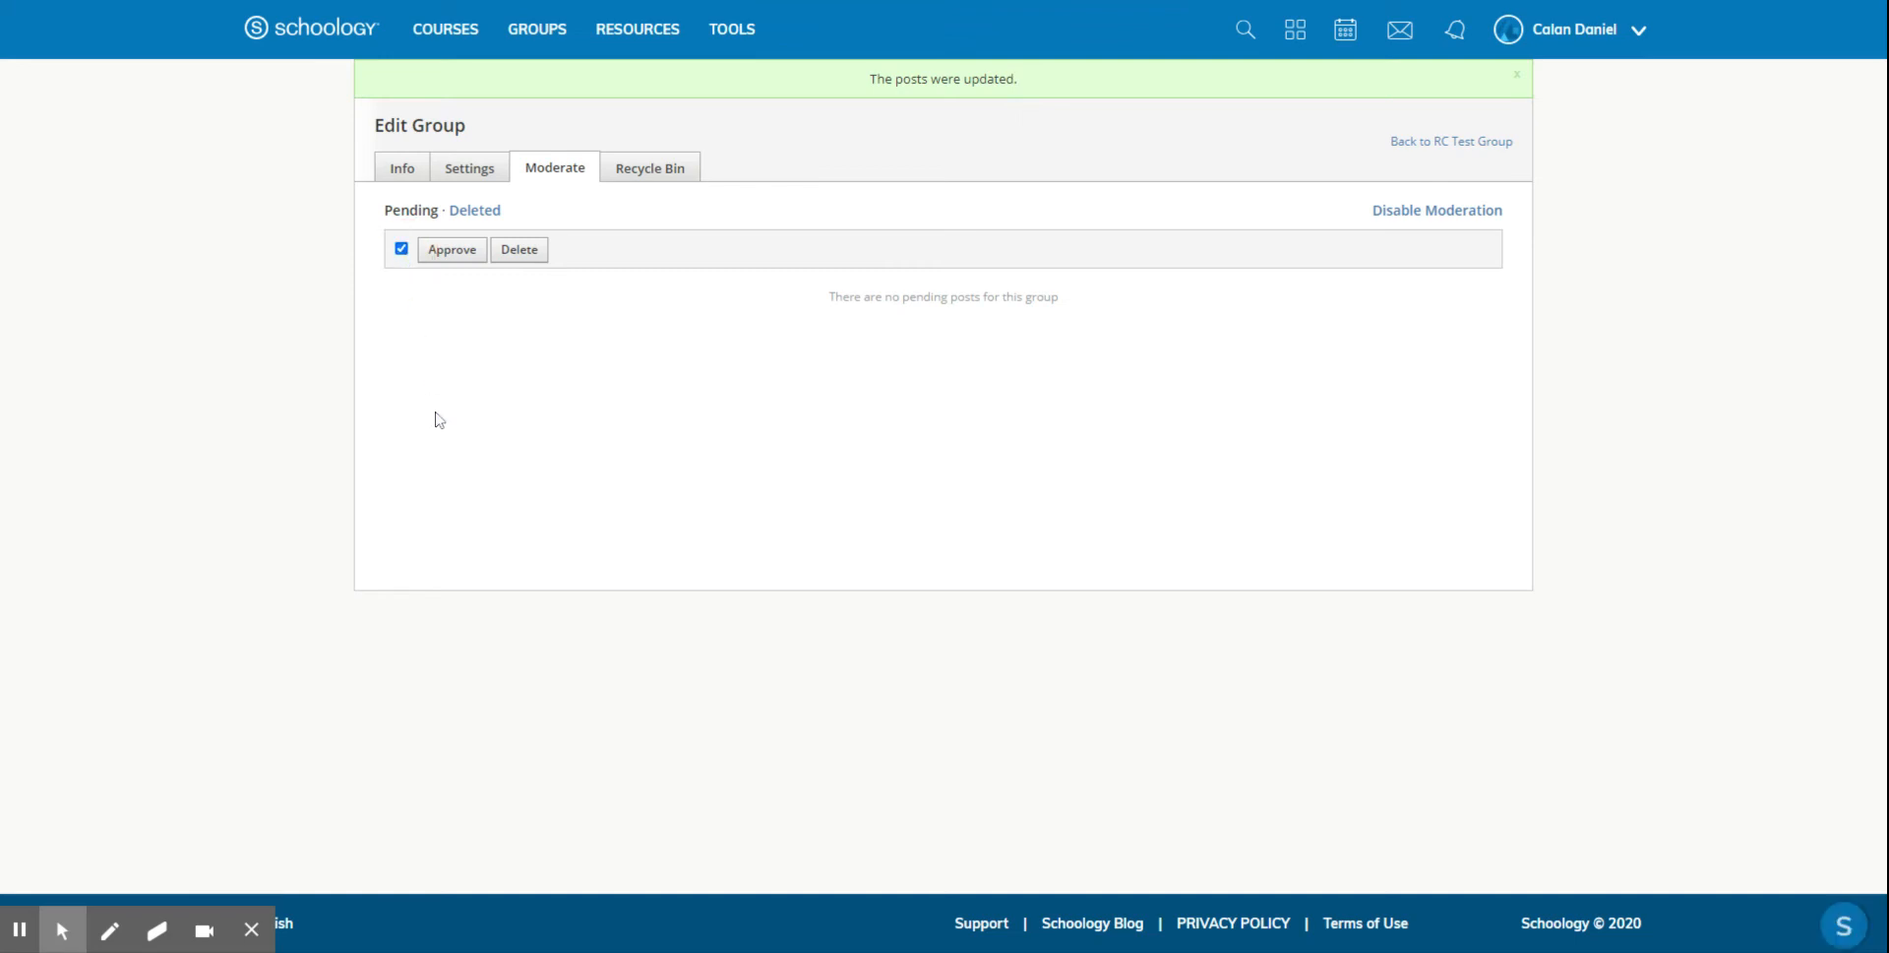
click(401, 248)
Review the group's deleted posts and its recycle bin
click(482, 213)
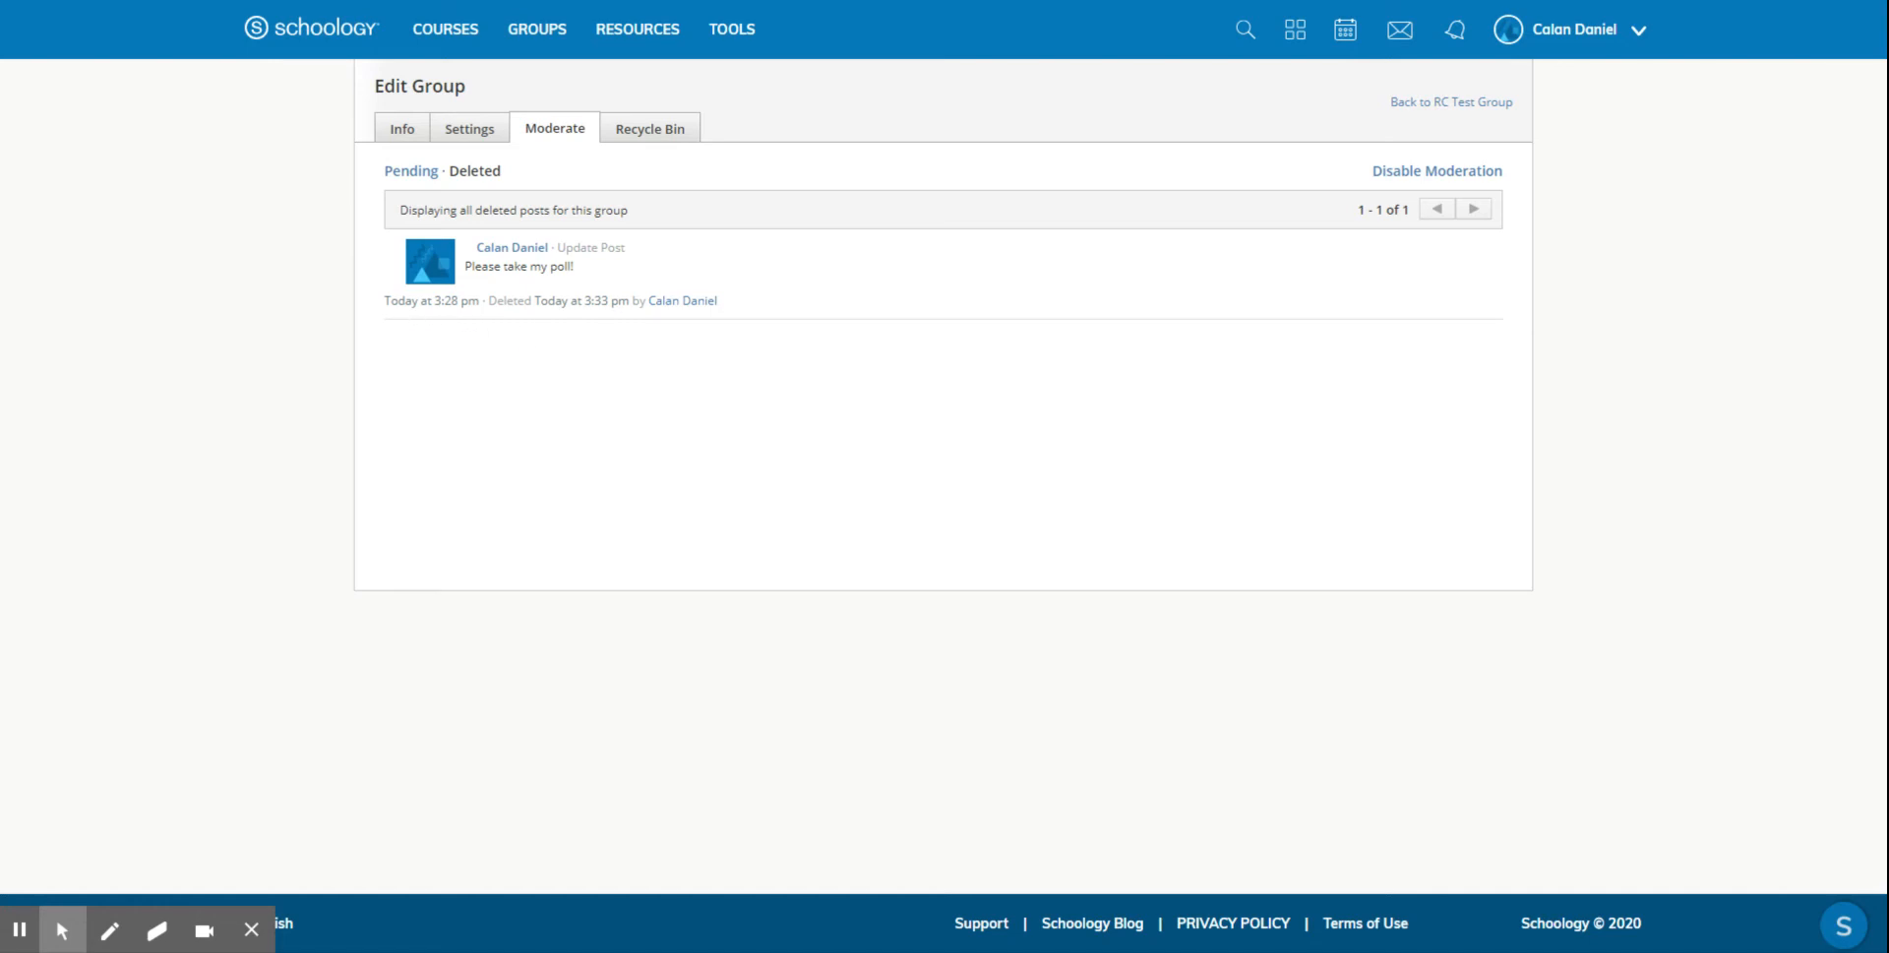
drag(489, 307, 612, 308)
click(566, 369)
click(640, 138)
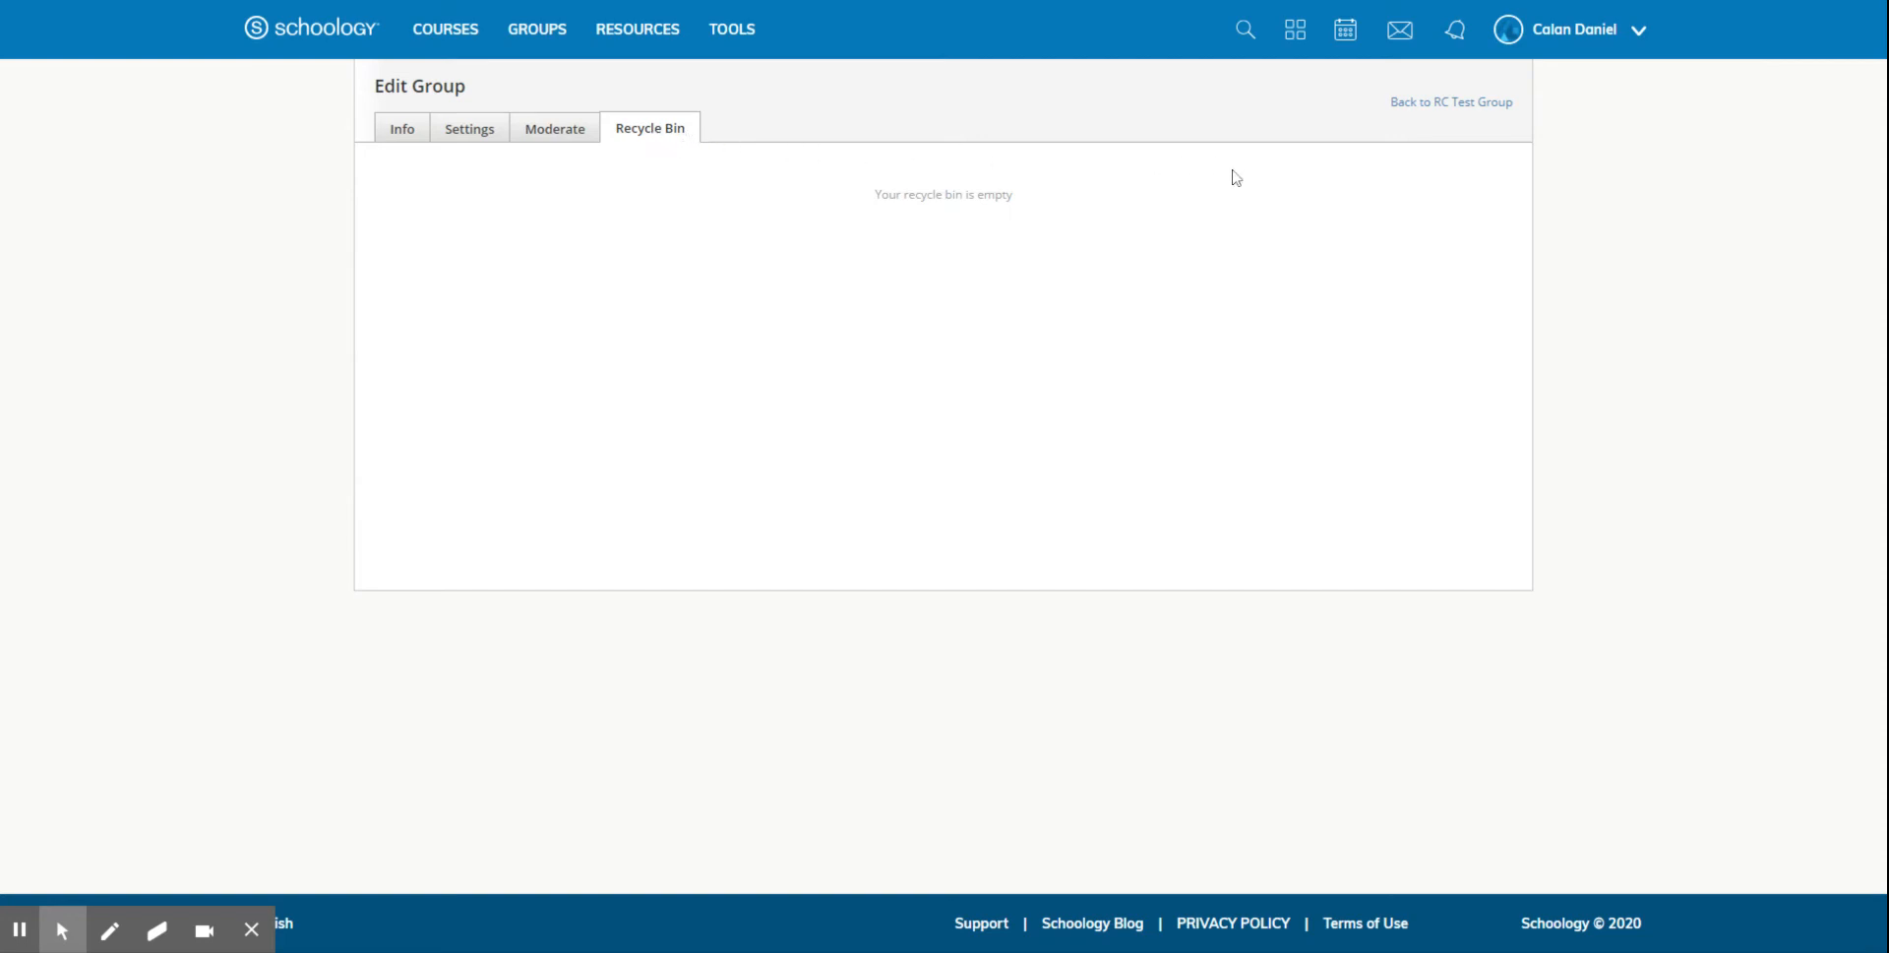
Return to the RC Test Group's updates and add a poll with the options True and False to a new post
click(1466, 104)
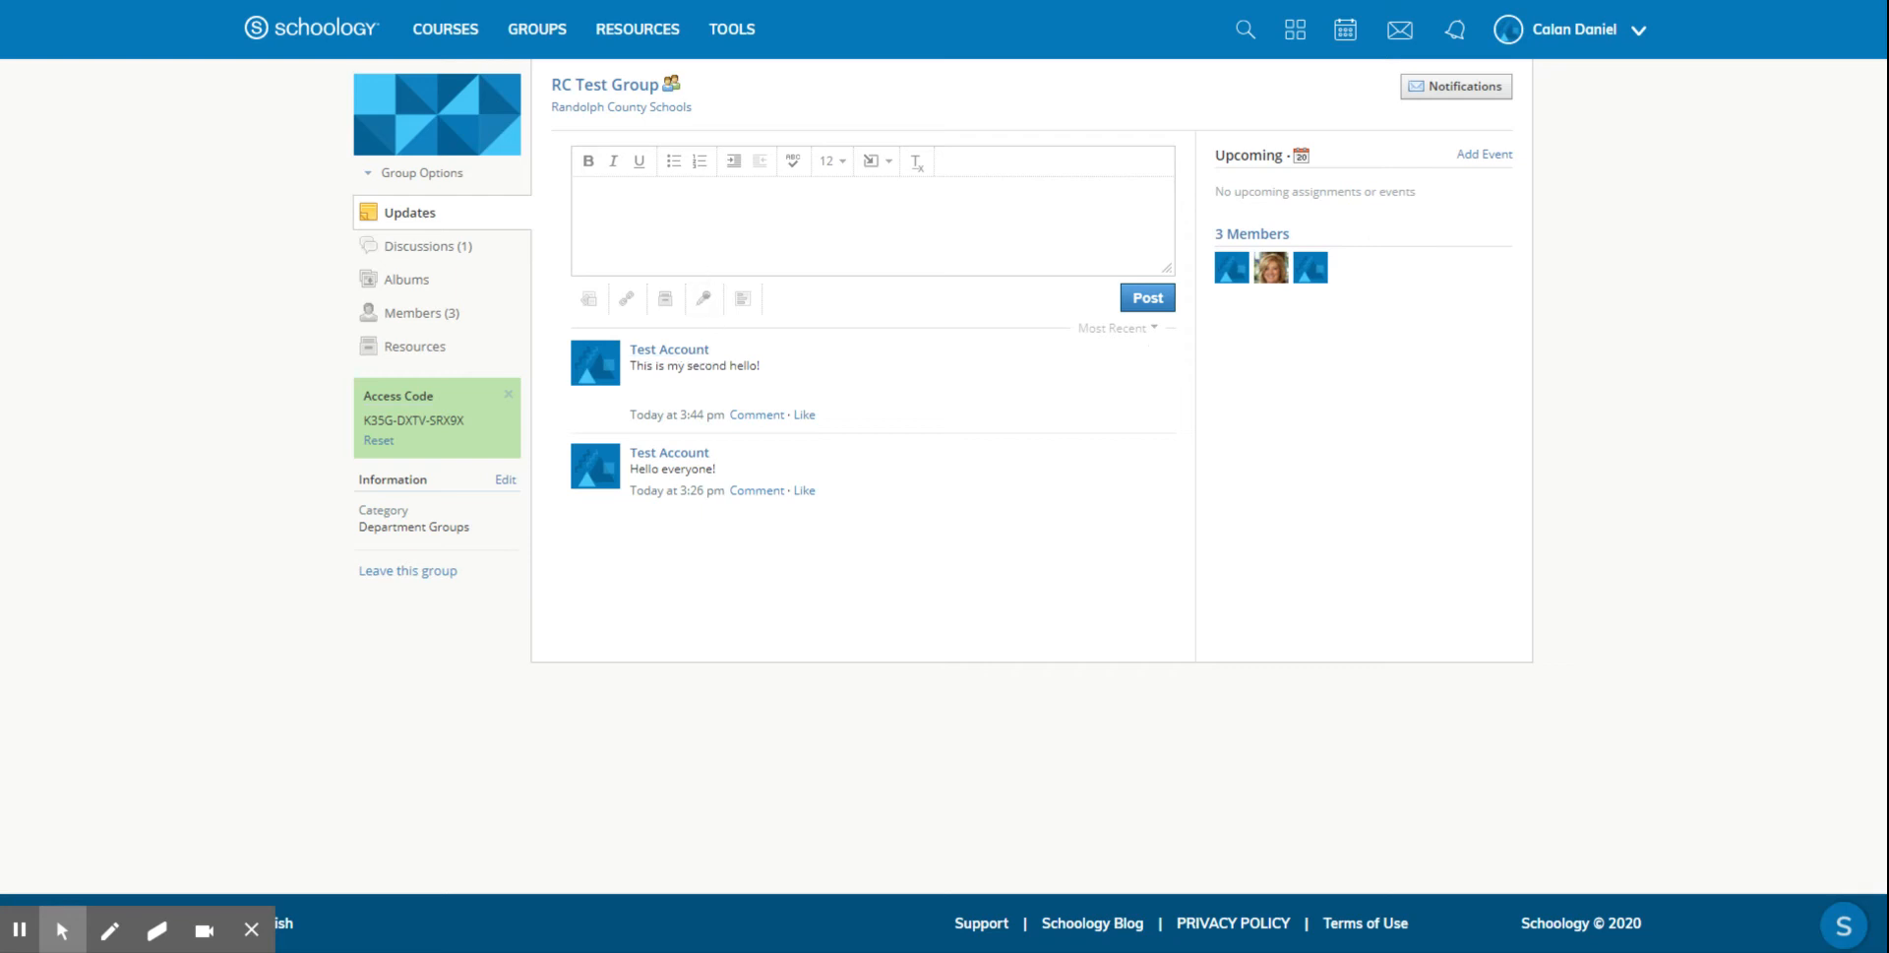
click(700, 220)
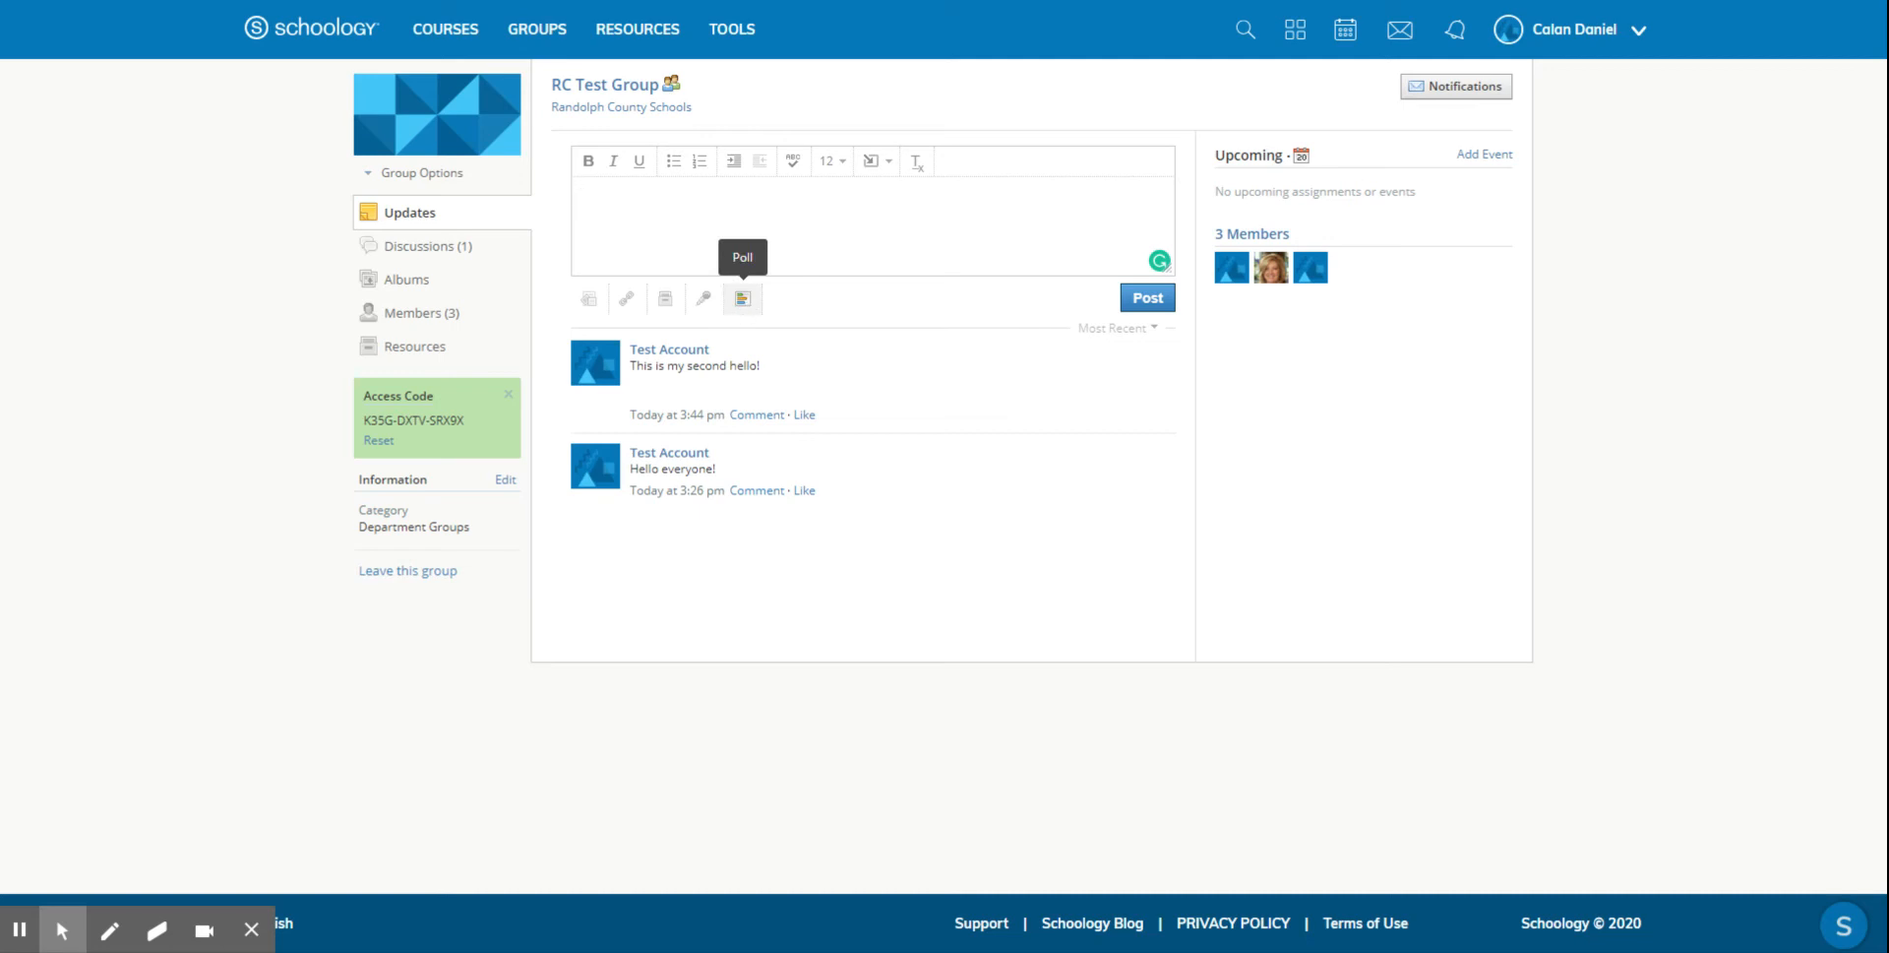
click(743, 300)
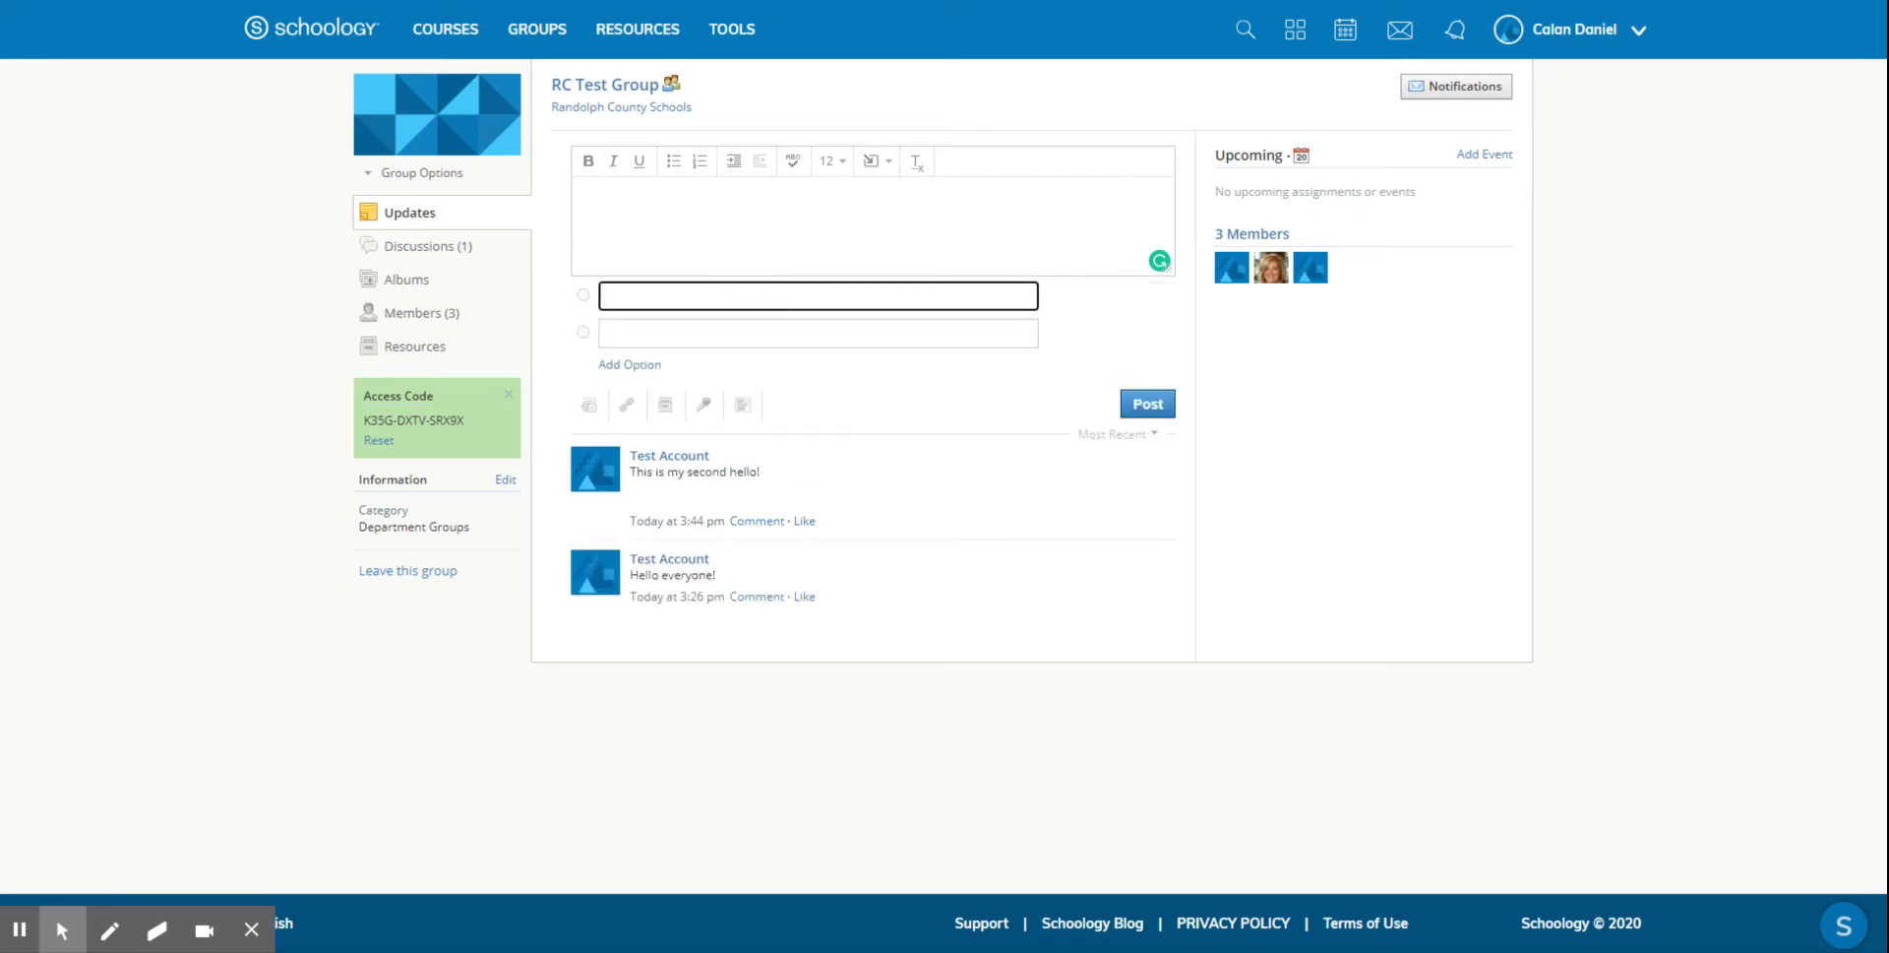
text(True)
key(Tab)
text(False)
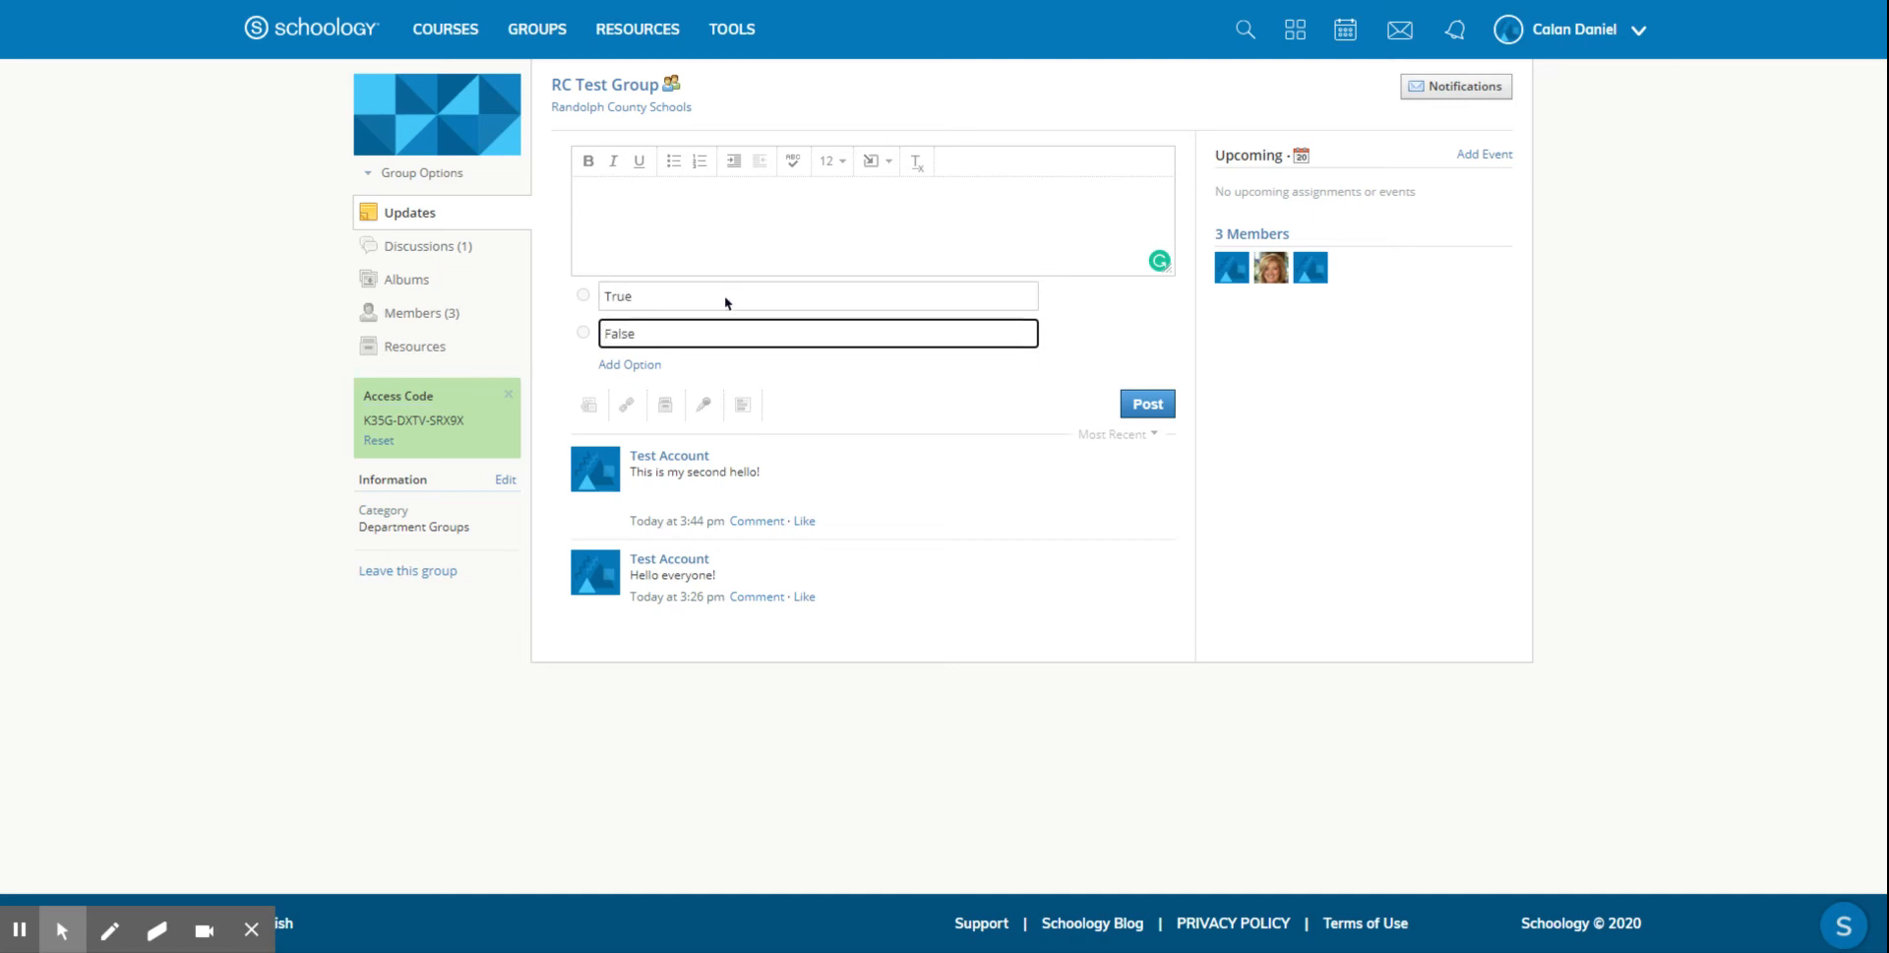
Enter the message "Please take my second poll!" above the poll and post the update
click(694, 222)
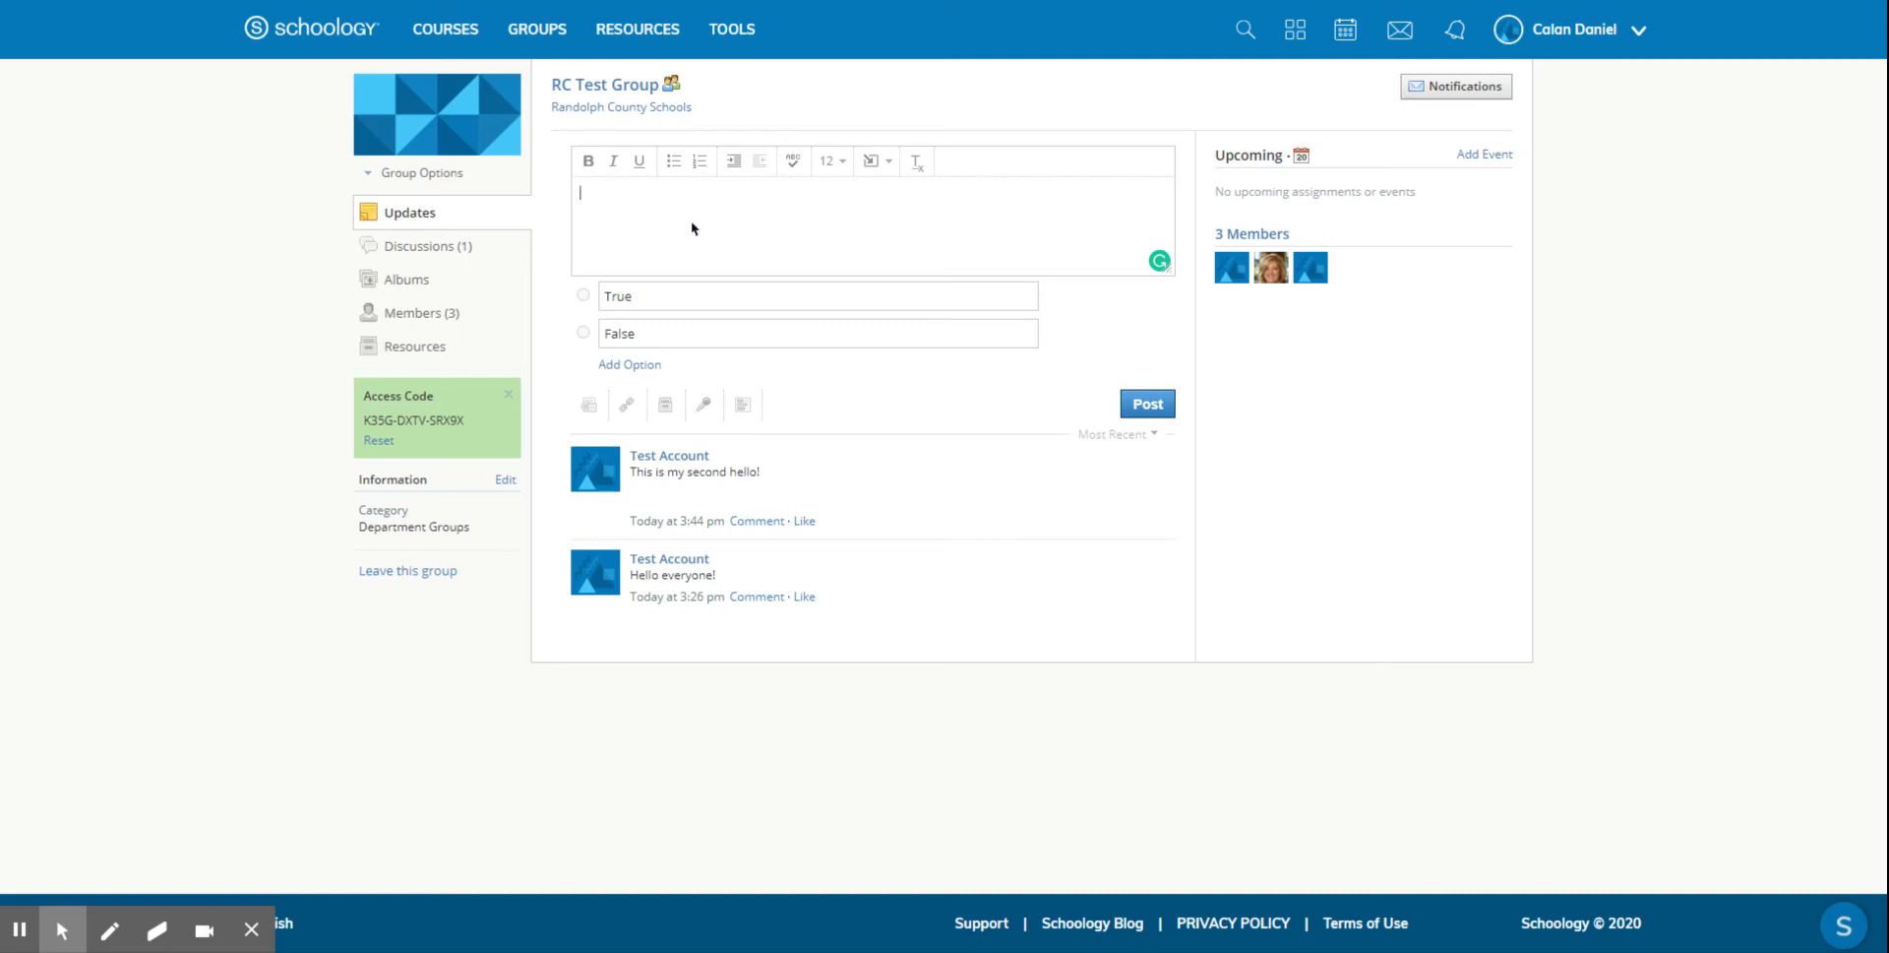
text(Please take my second poll!)
click(1147, 403)
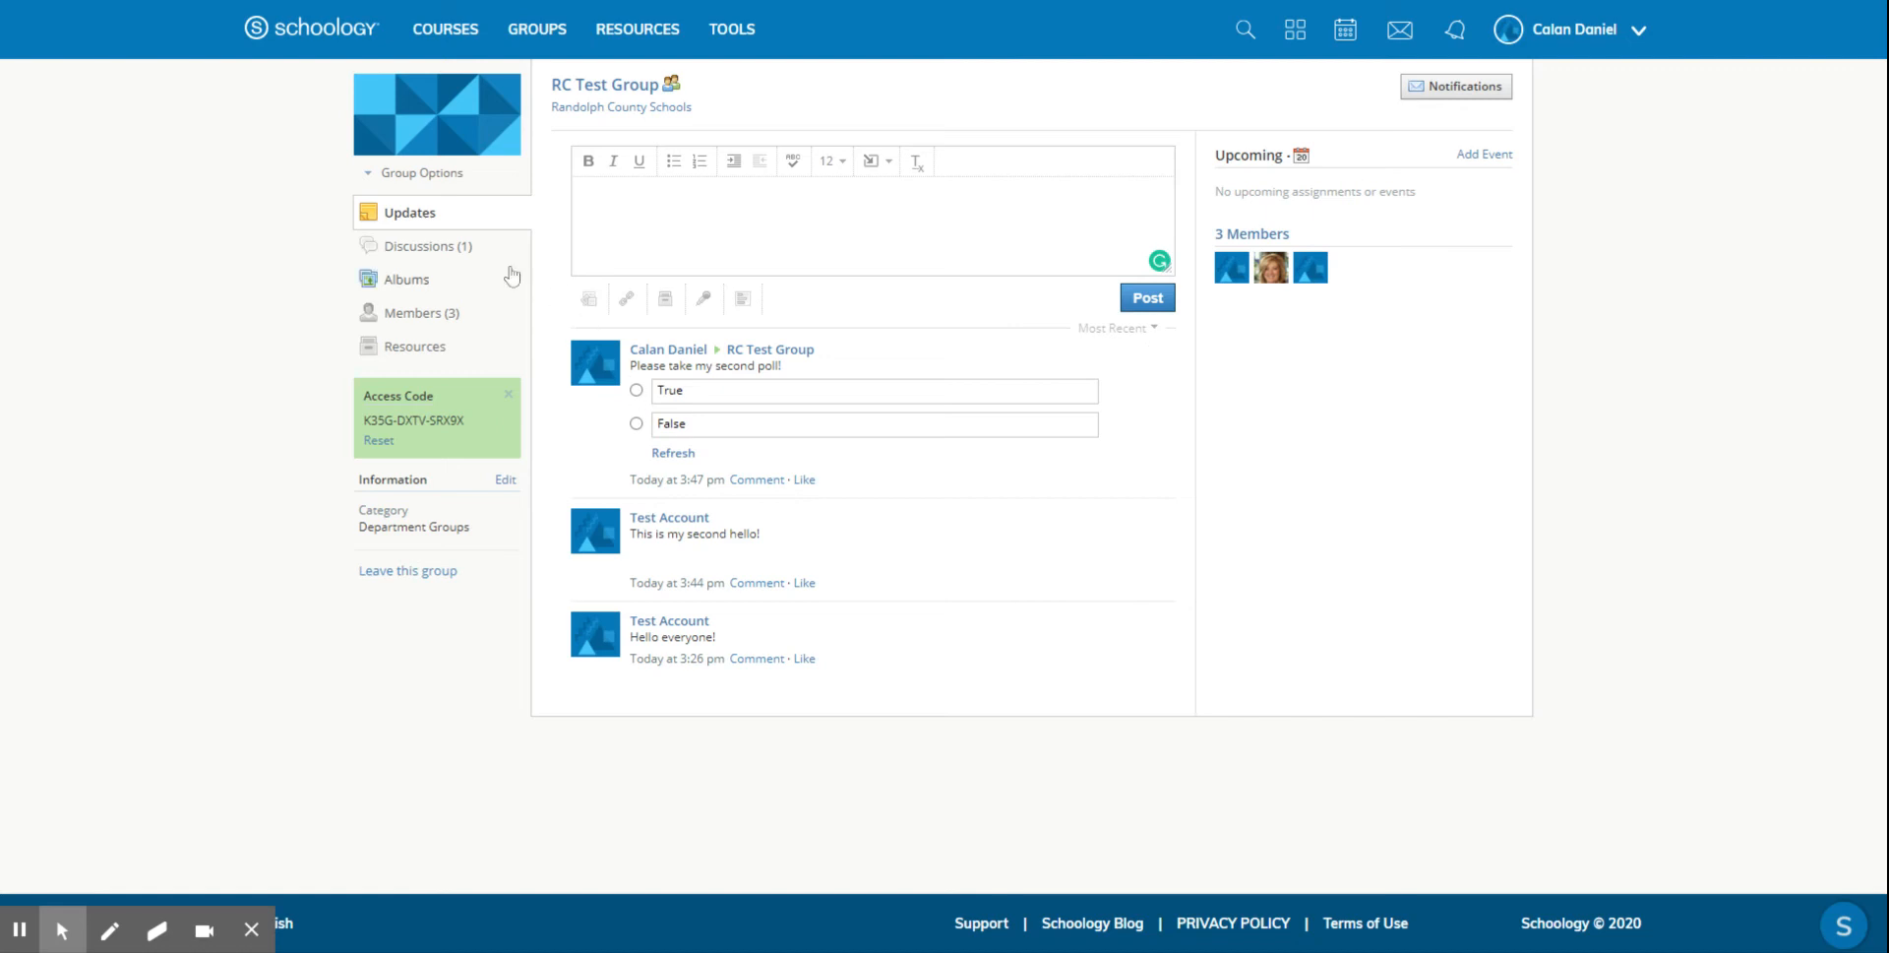
Open the group's discussion "This is a nice discussion" and examine its title and description
click(448, 251)
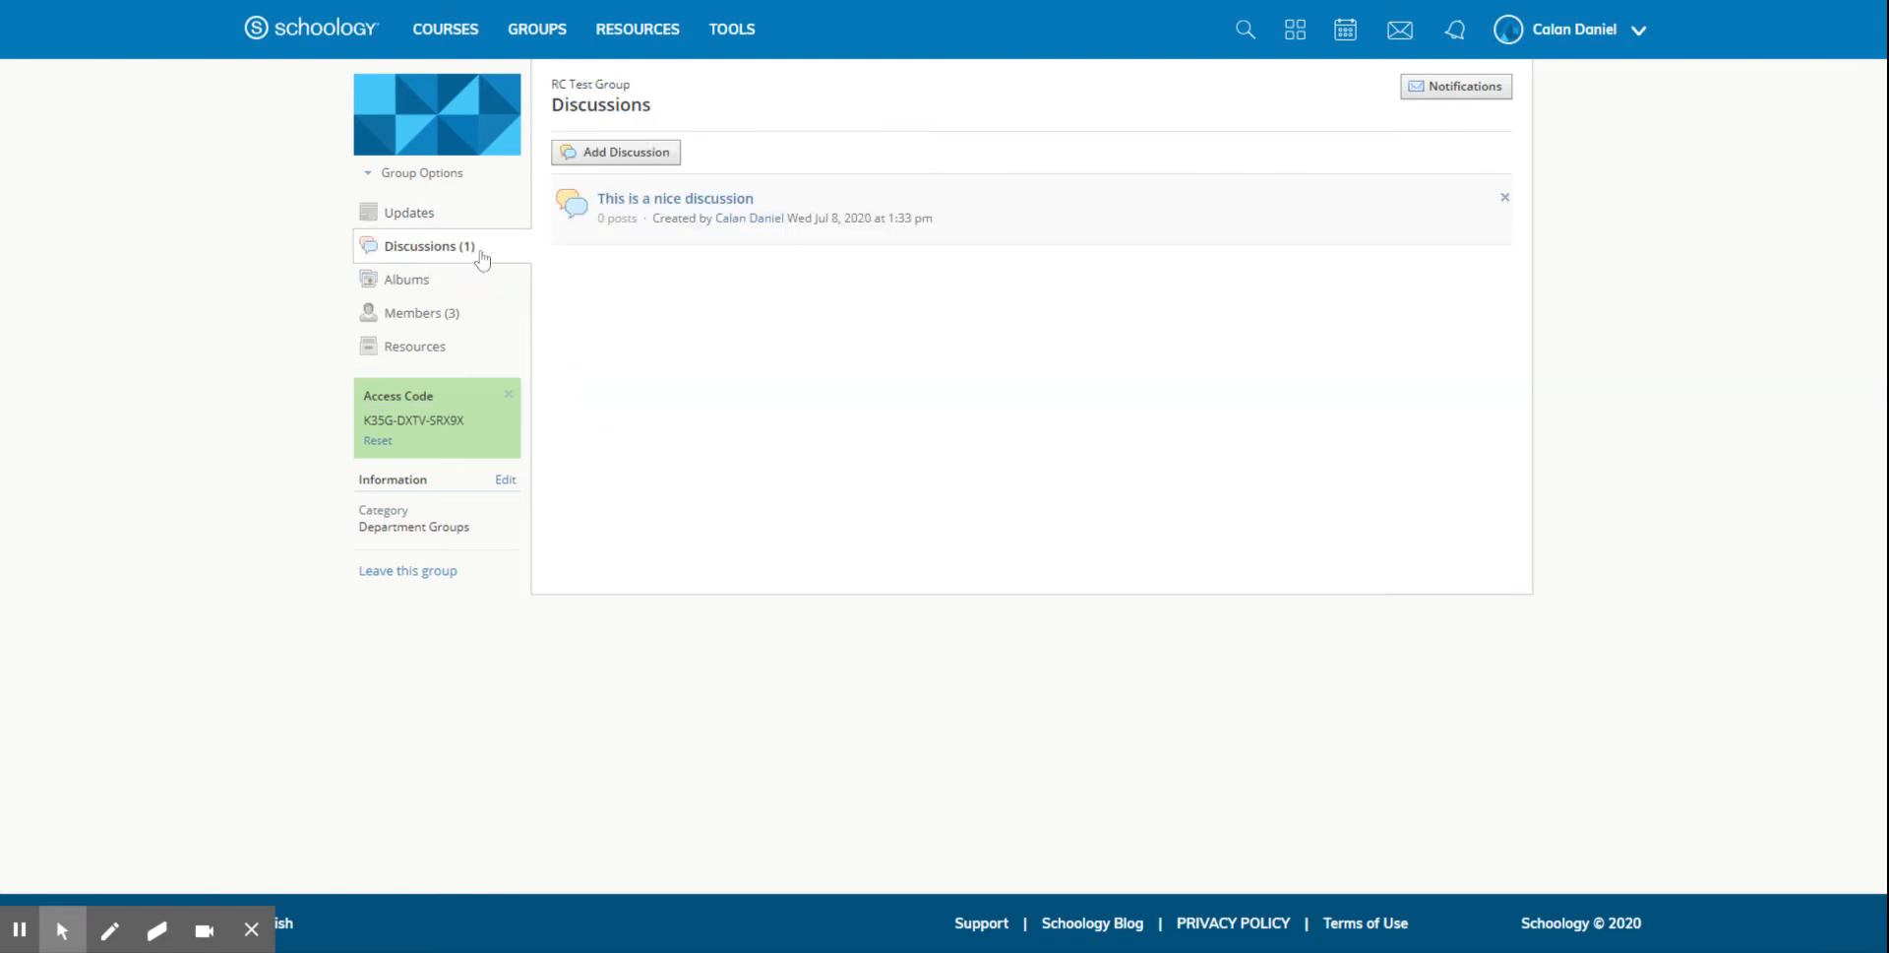
click(675, 211)
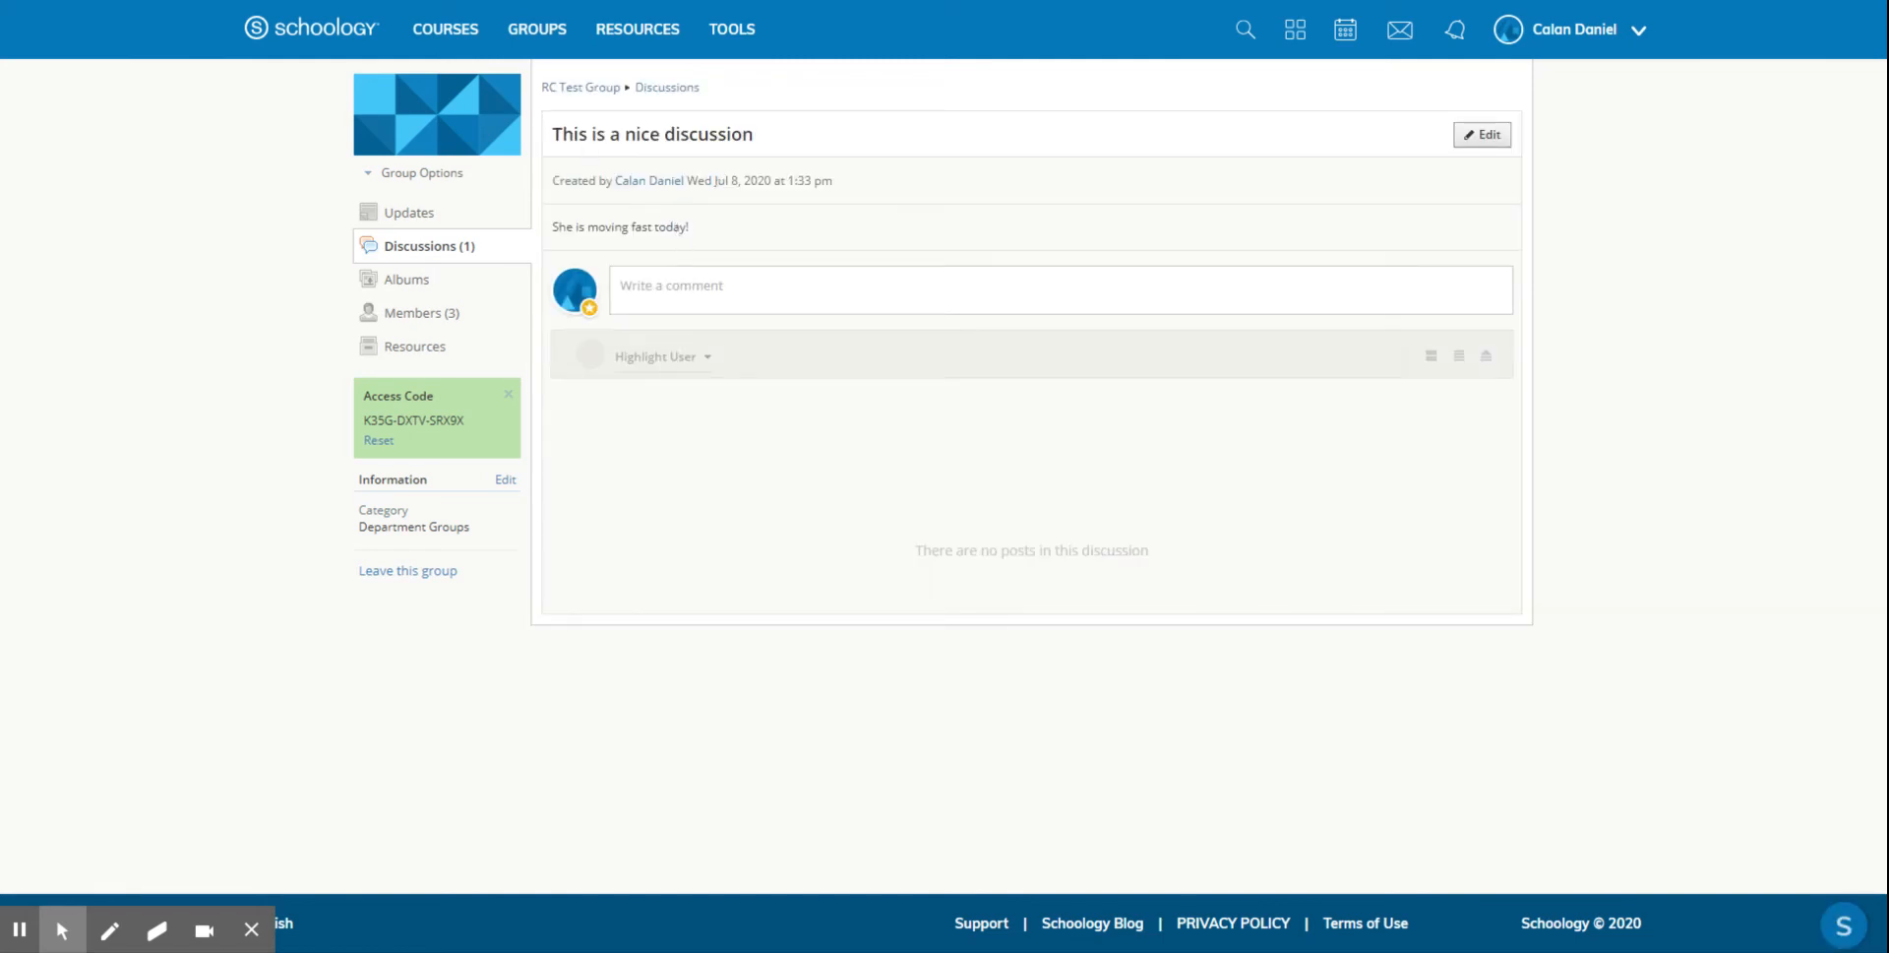
drag(552, 134, 771, 139)
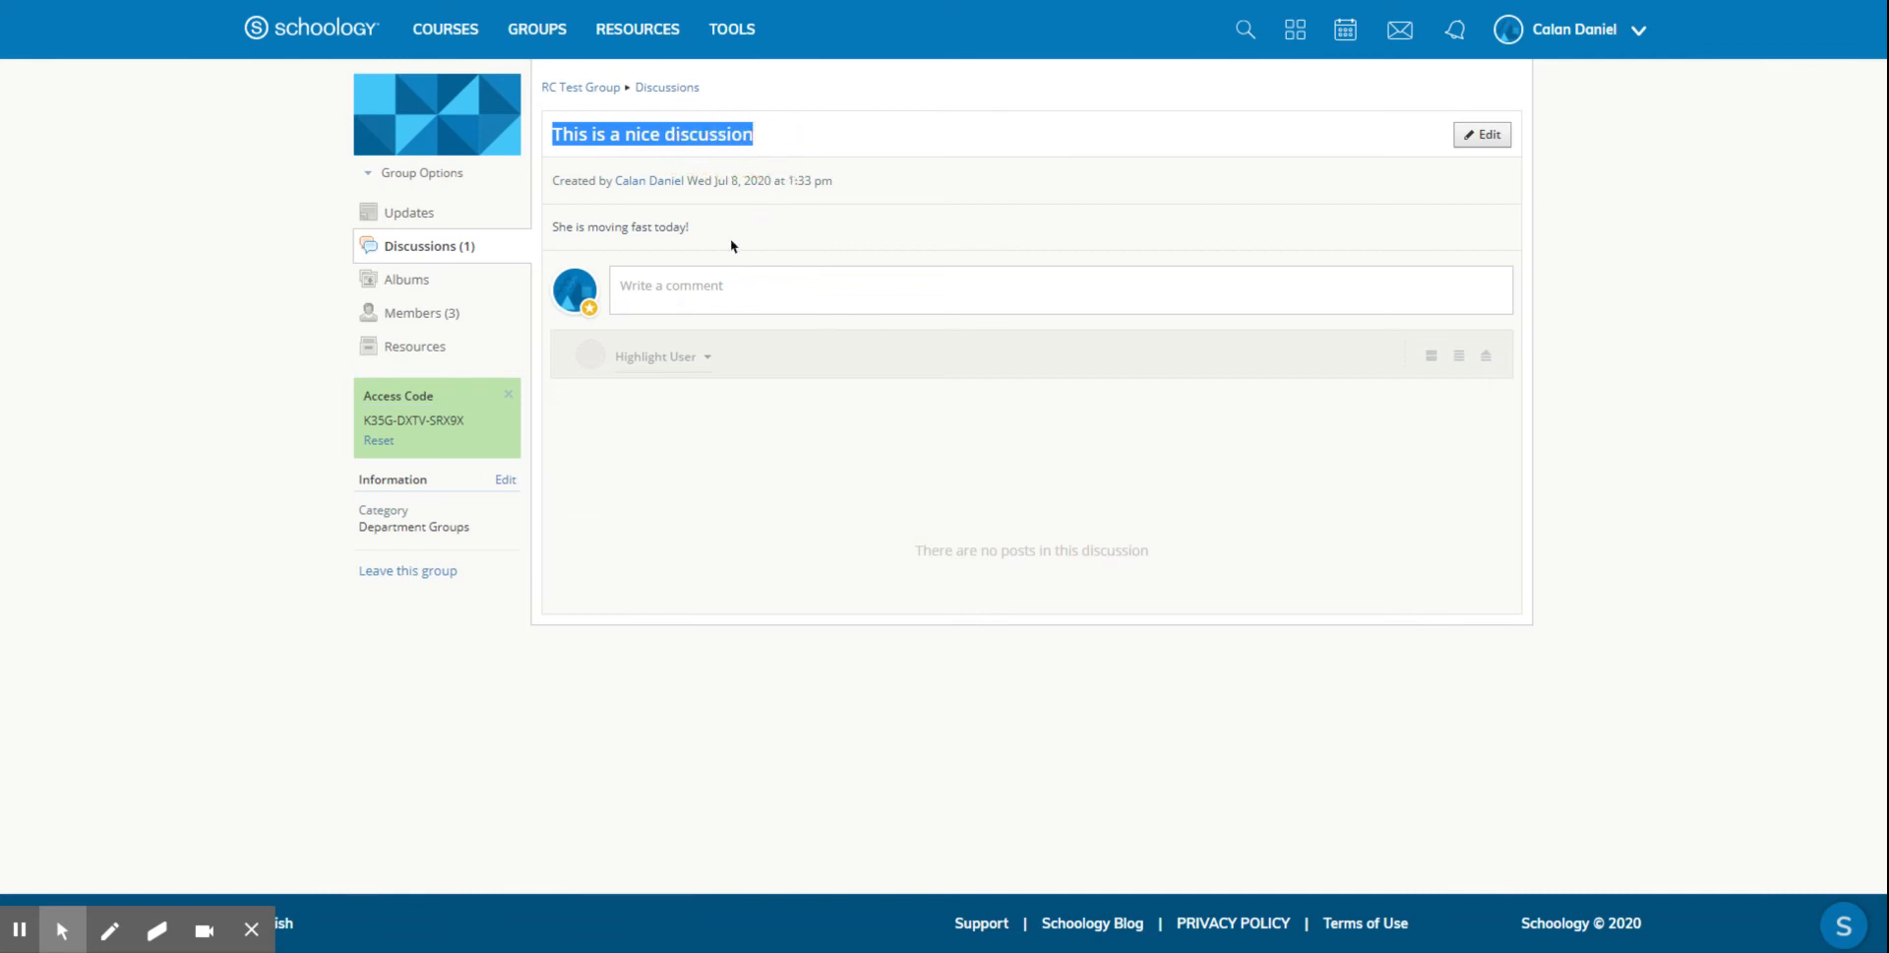
drag(696, 232, 556, 248)
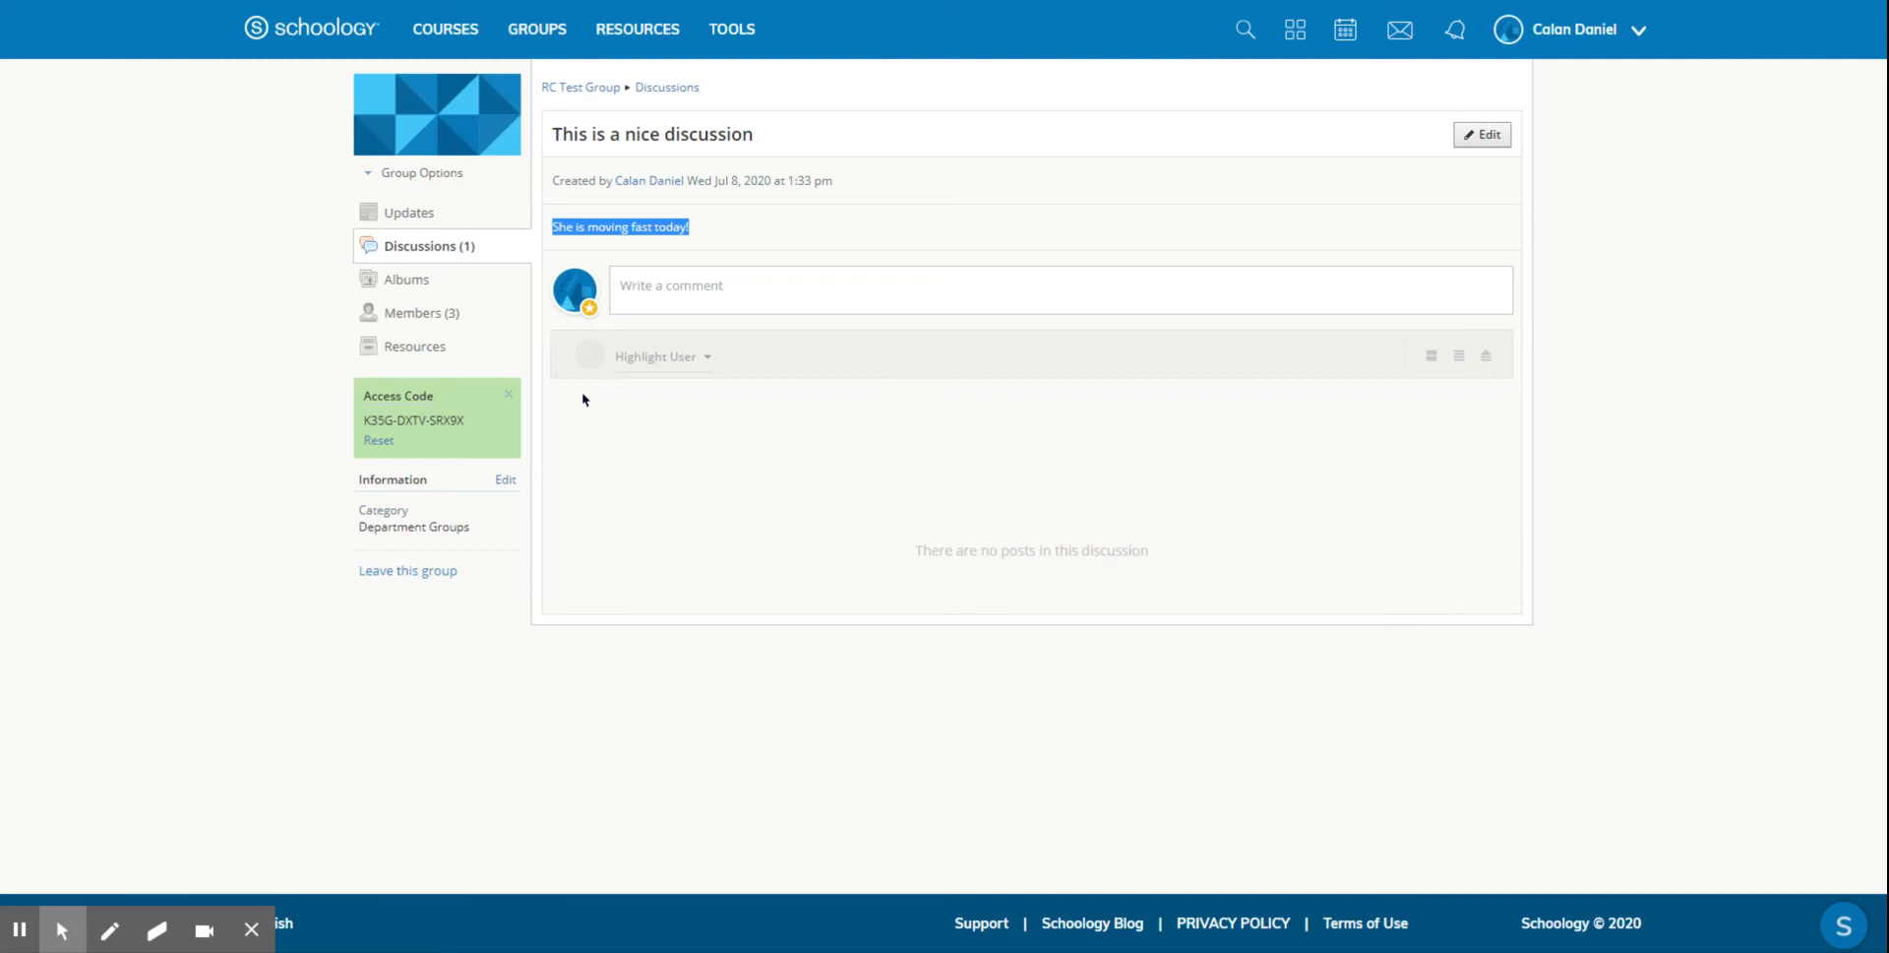
Post the comment "1st comment" in bold on the discussion
click(661, 298)
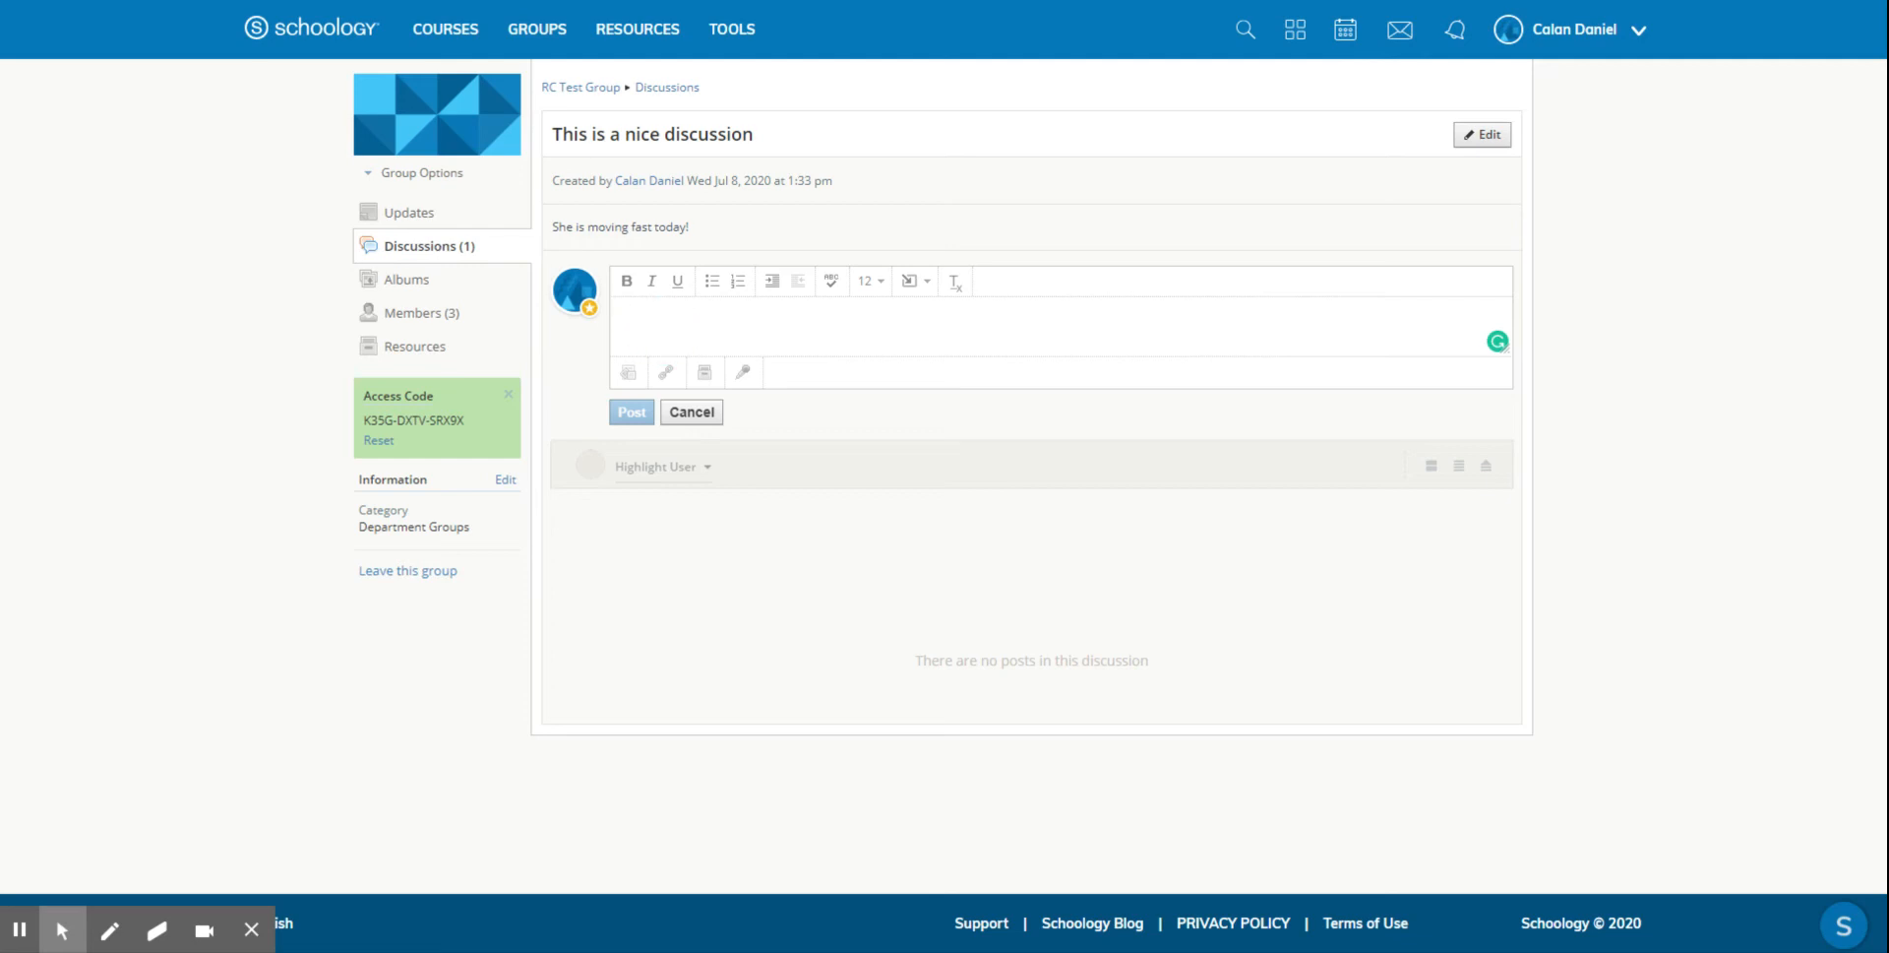
text(1st comment)
drag(689, 312, 618, 313)
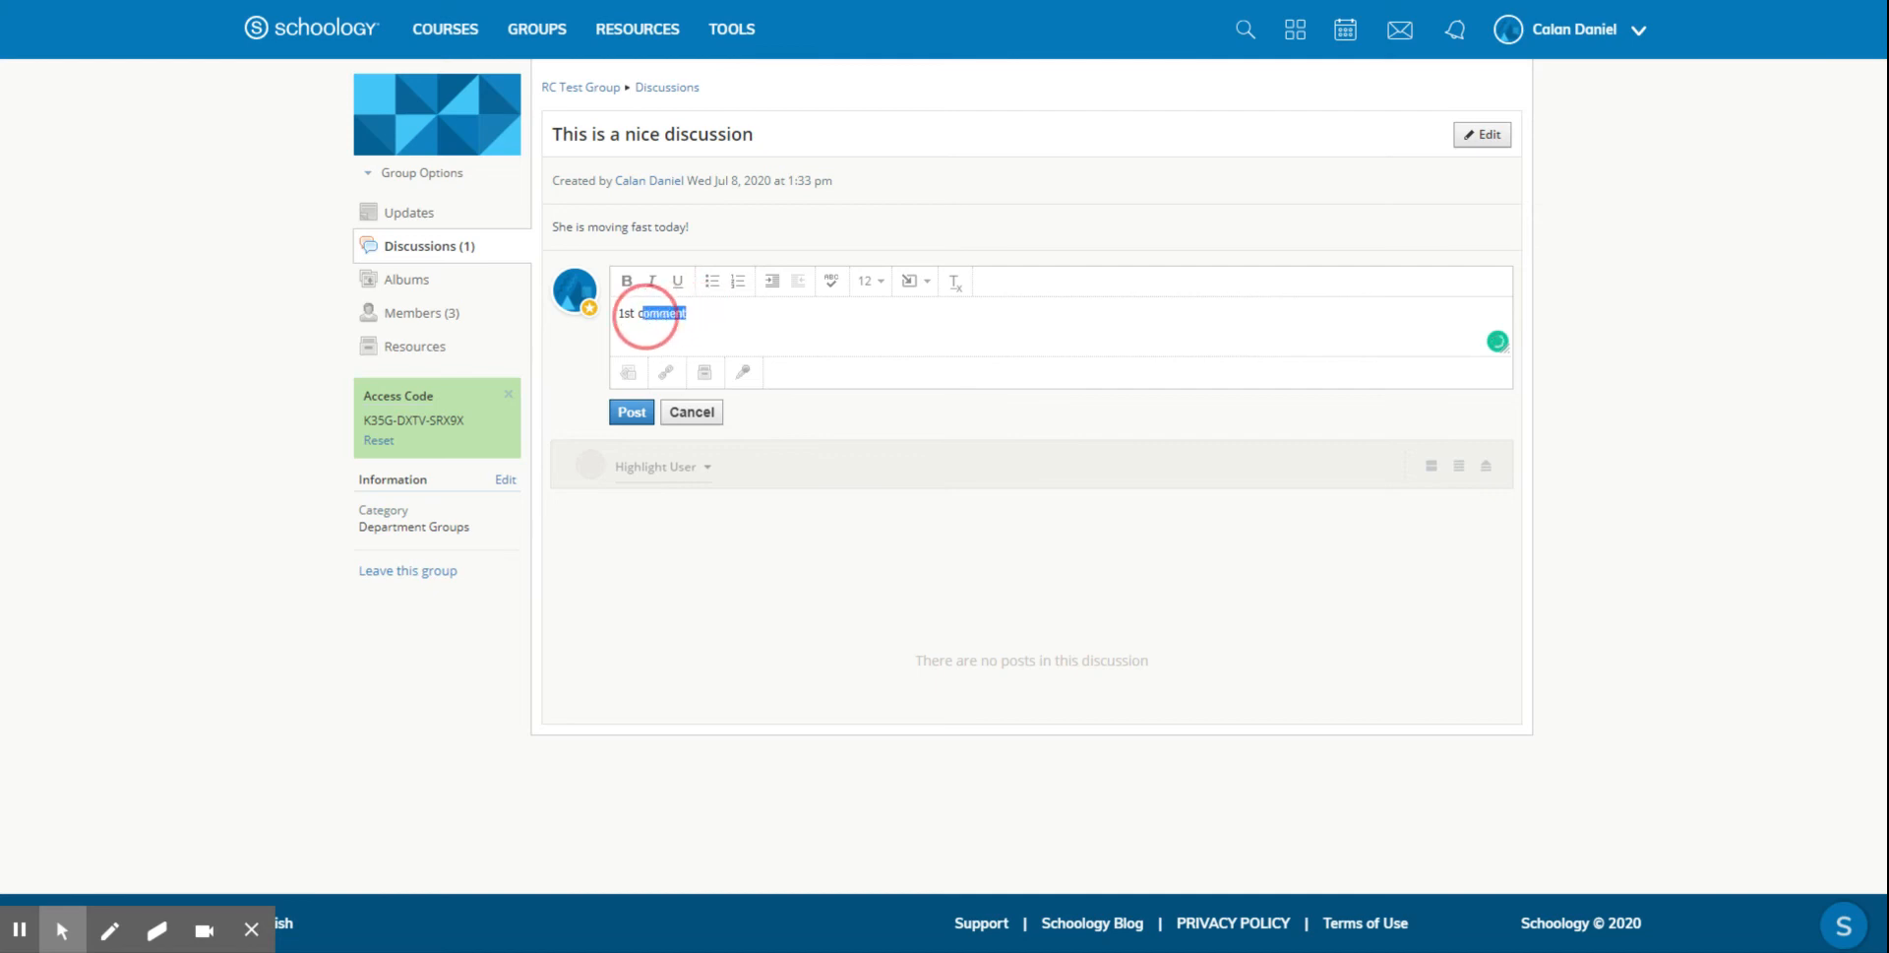
click(627, 286)
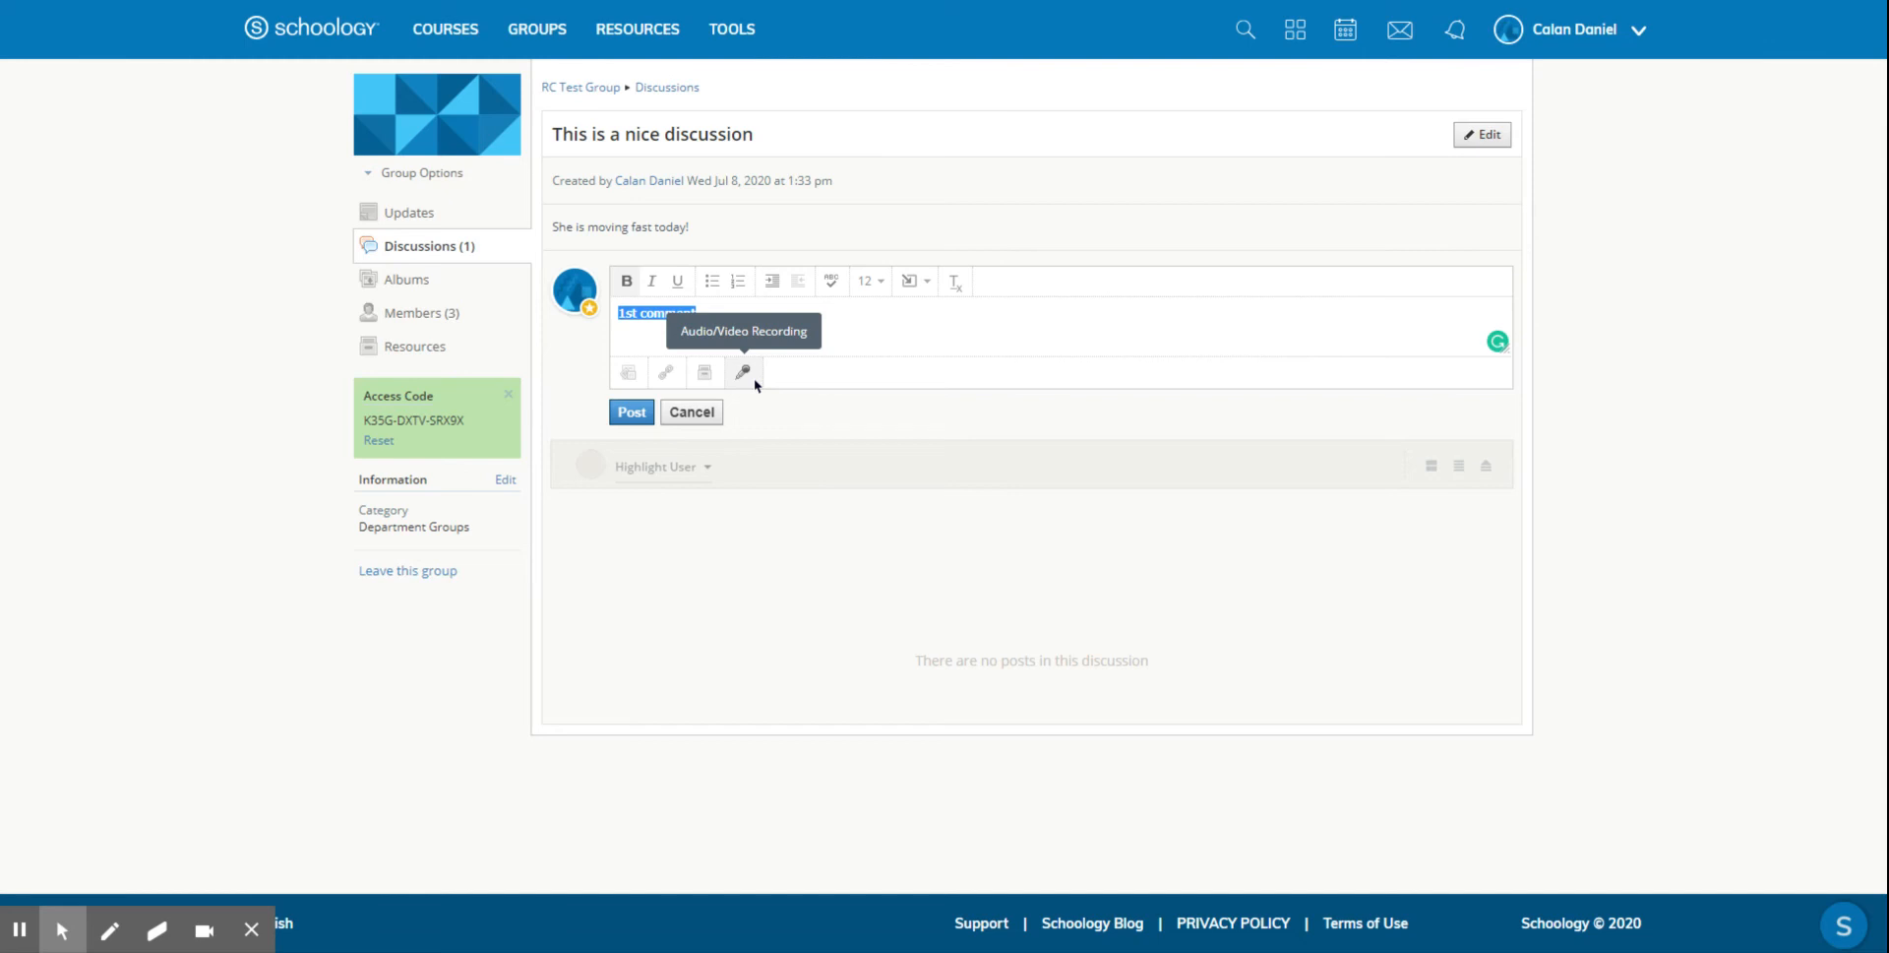
click(633, 413)
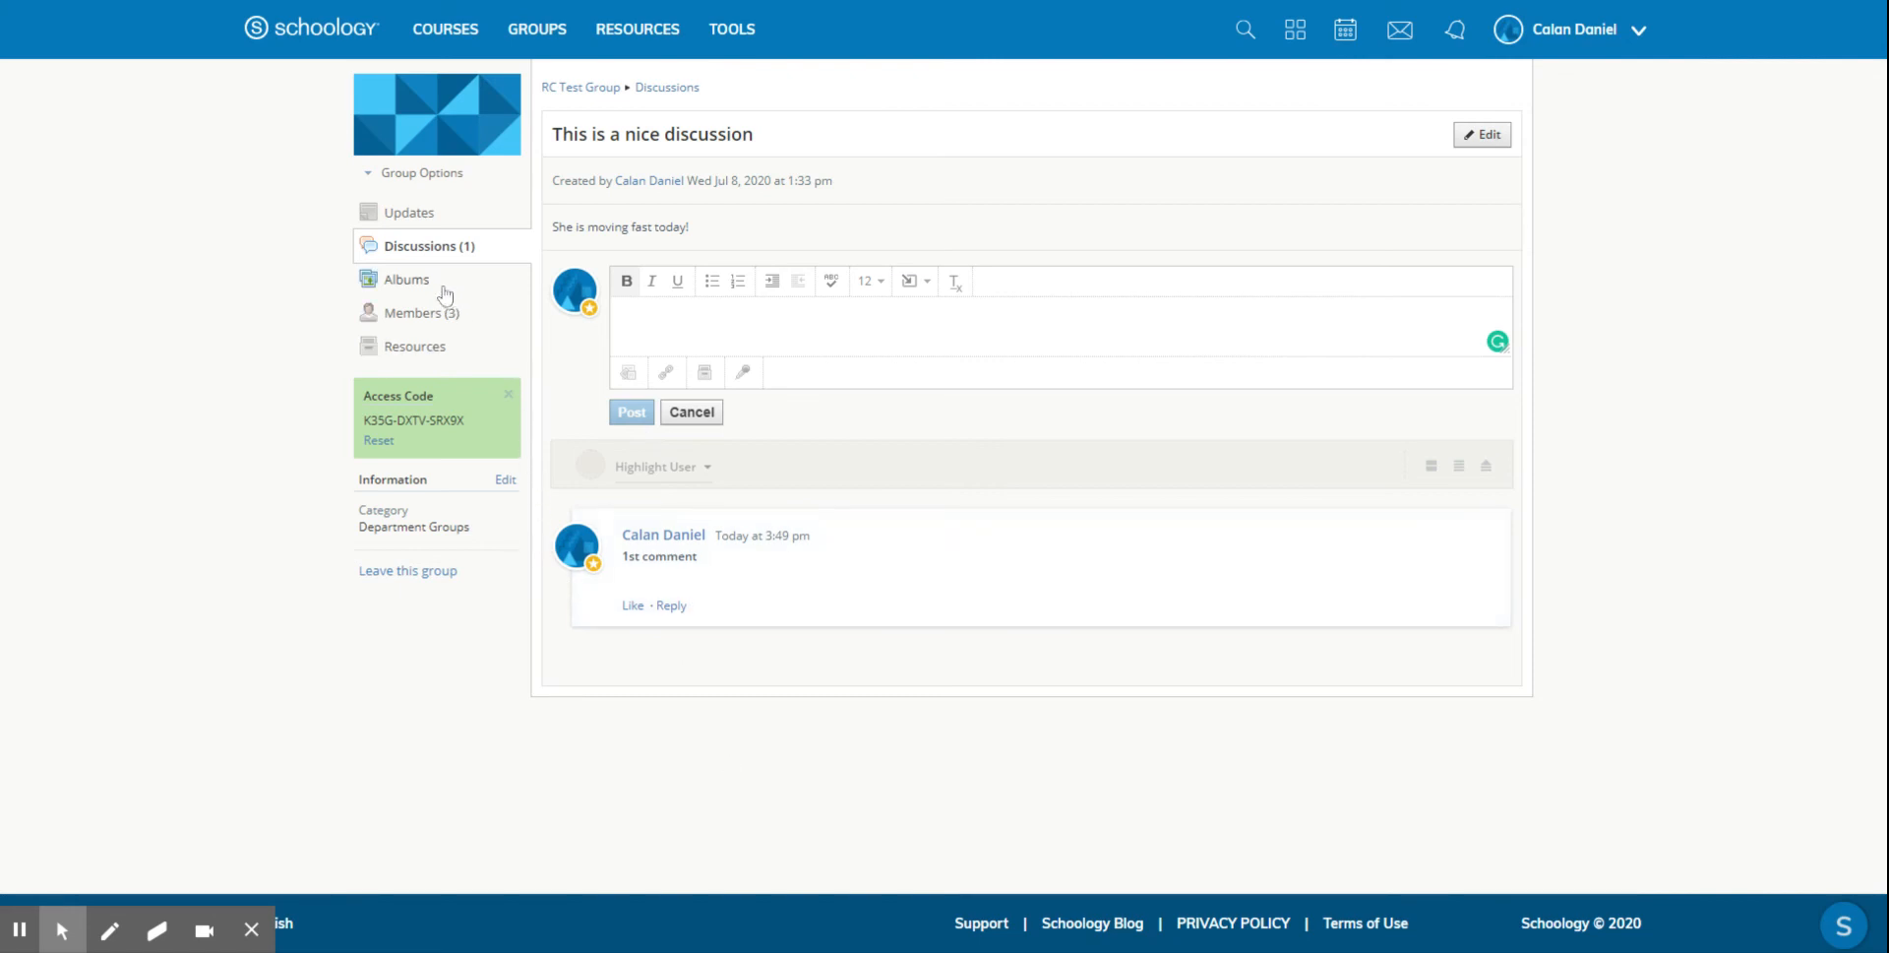
Return to the group's discussion list and start a new discussion titled "2nd Discussion"
click(568, 85)
click(436, 249)
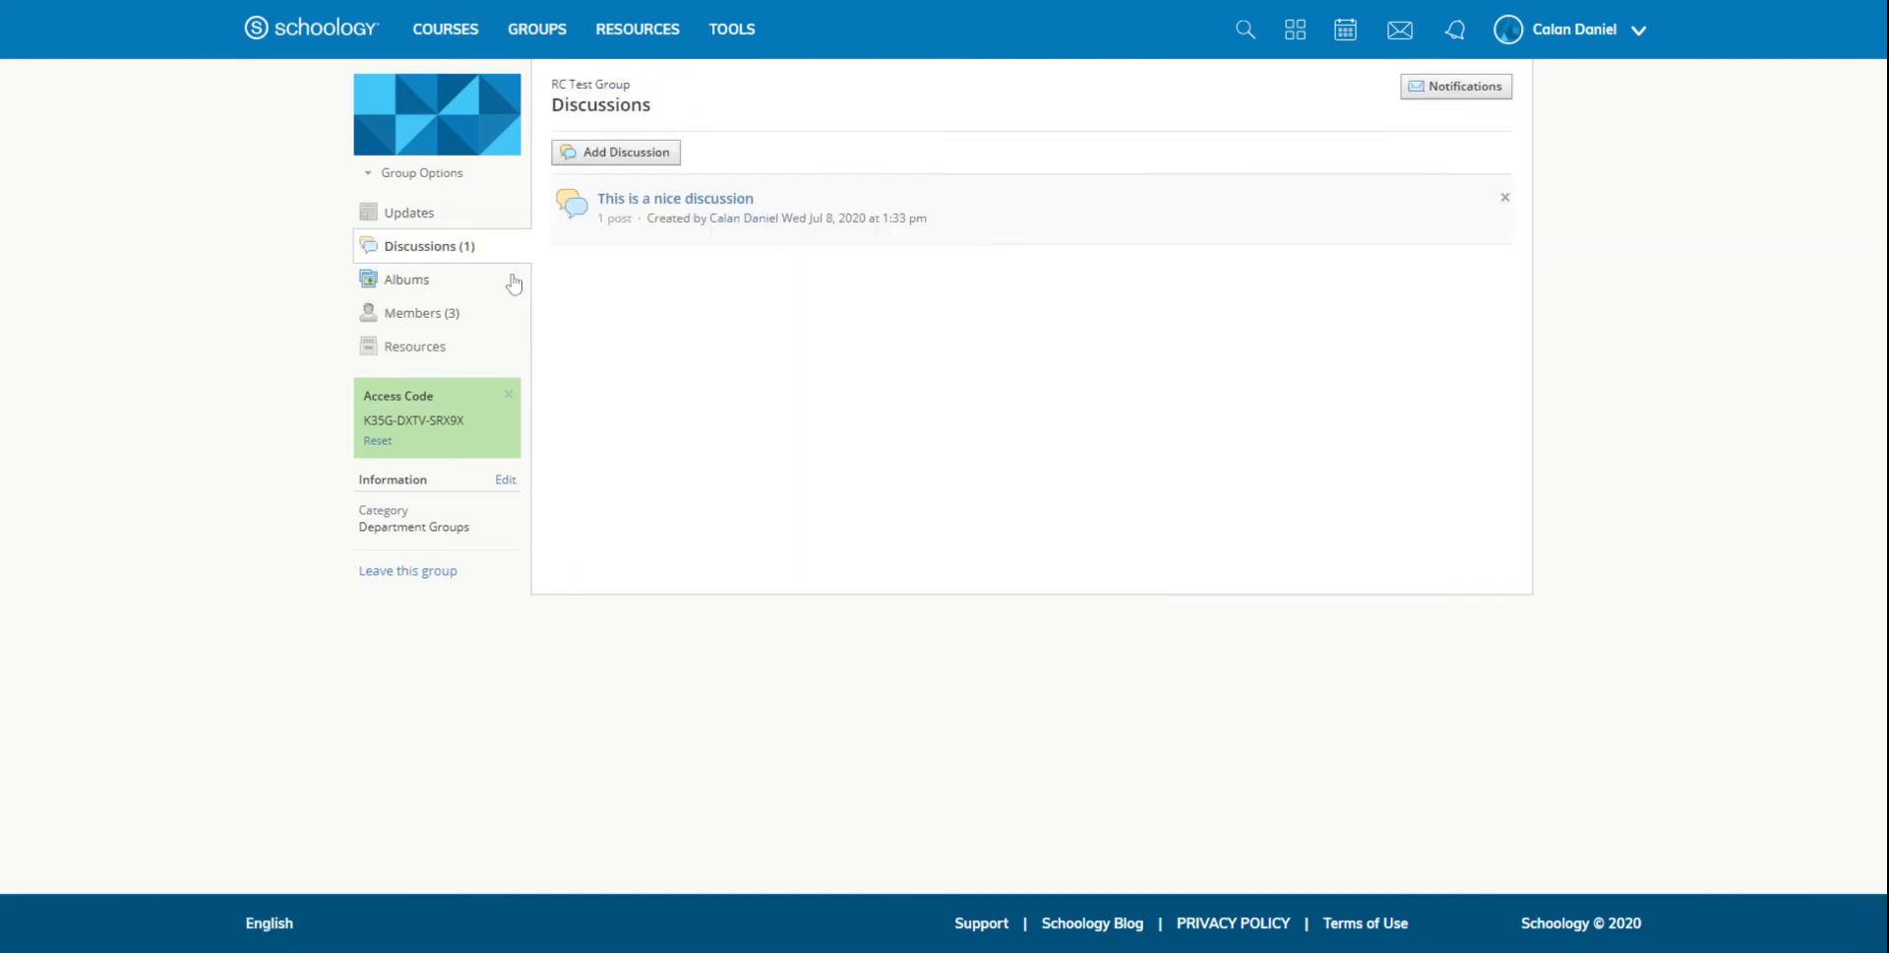
click(604, 155)
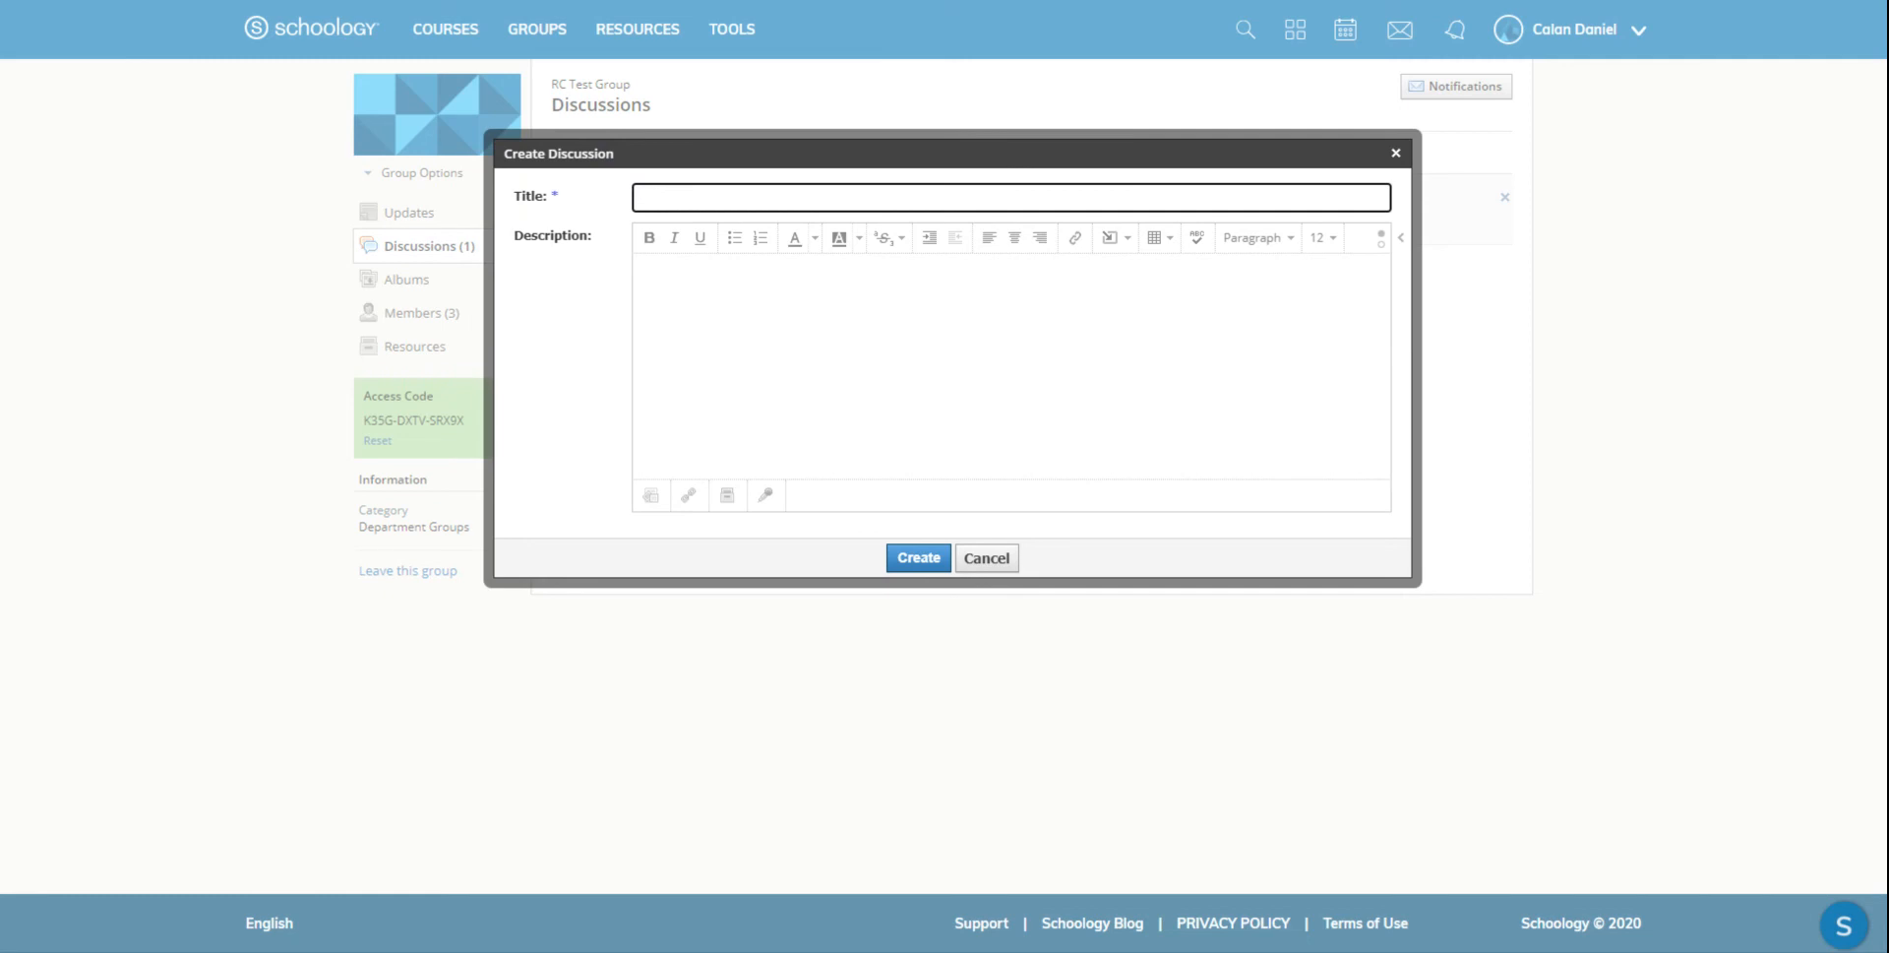
text(@nd Discussion)
key(BackSpace)
text(2)
Enter the description "Let's talk about something!" for the new discussion and create it
click(787, 384)
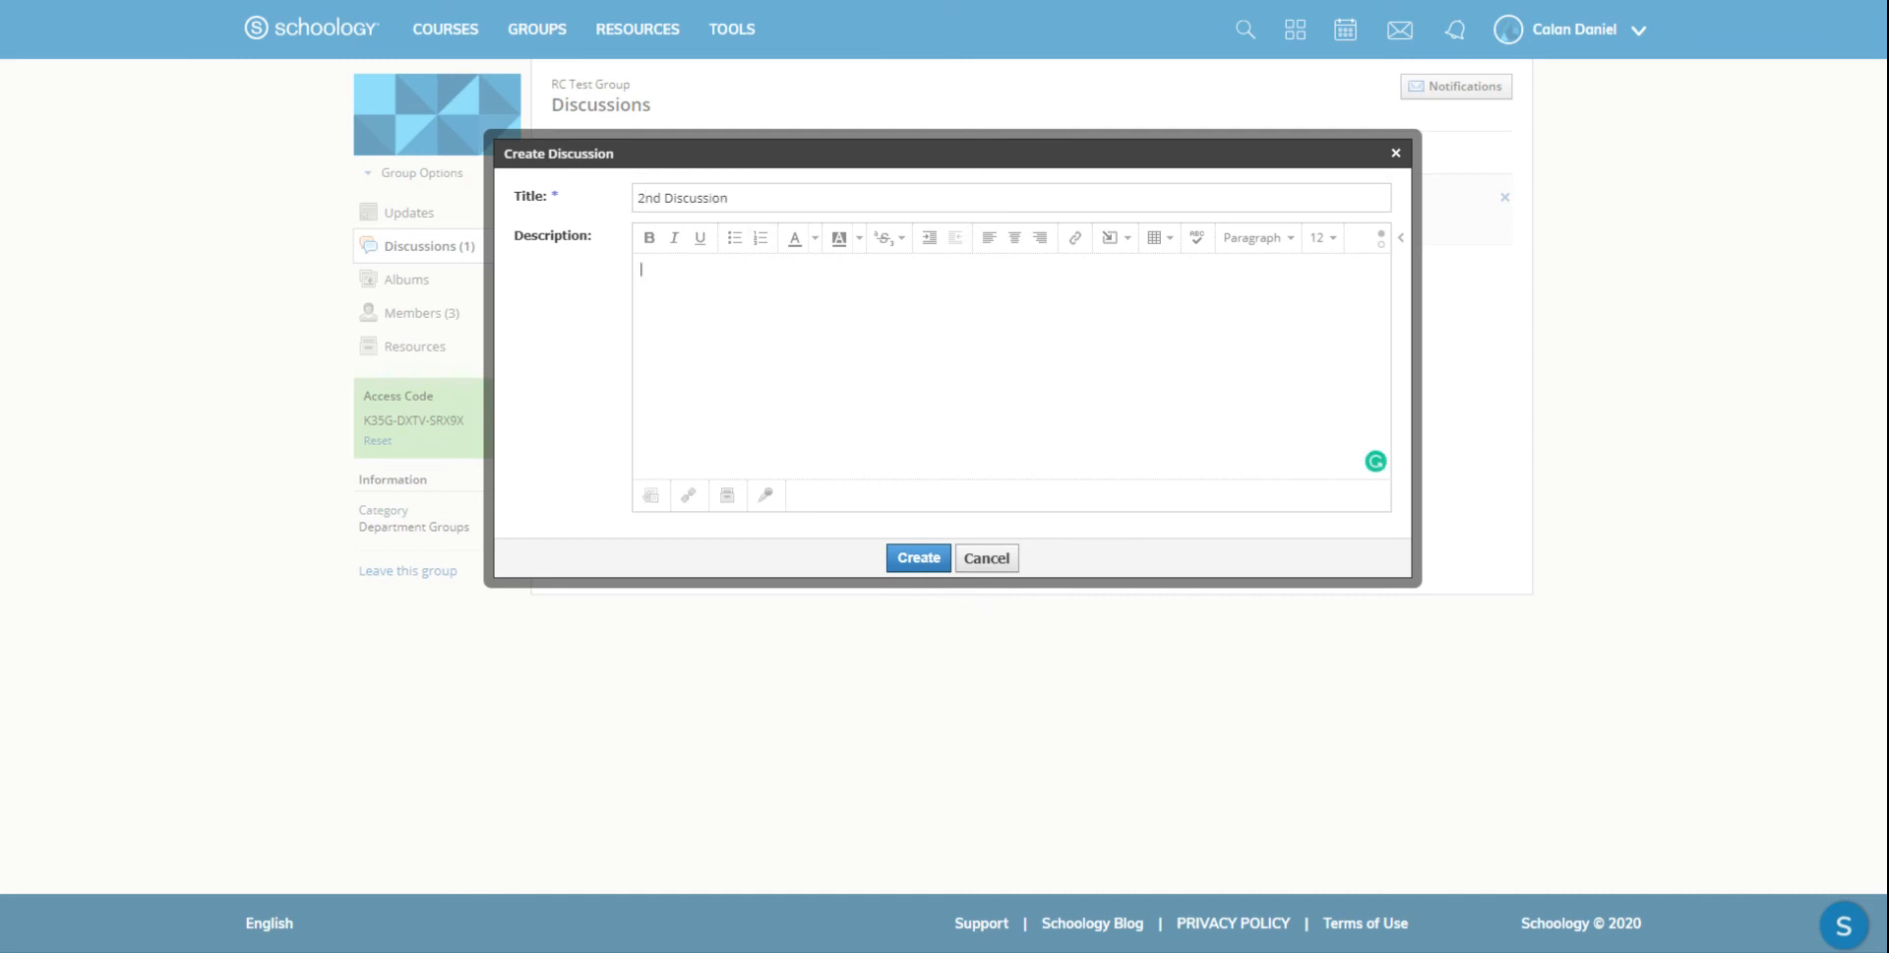
text(Let's talk about something!)
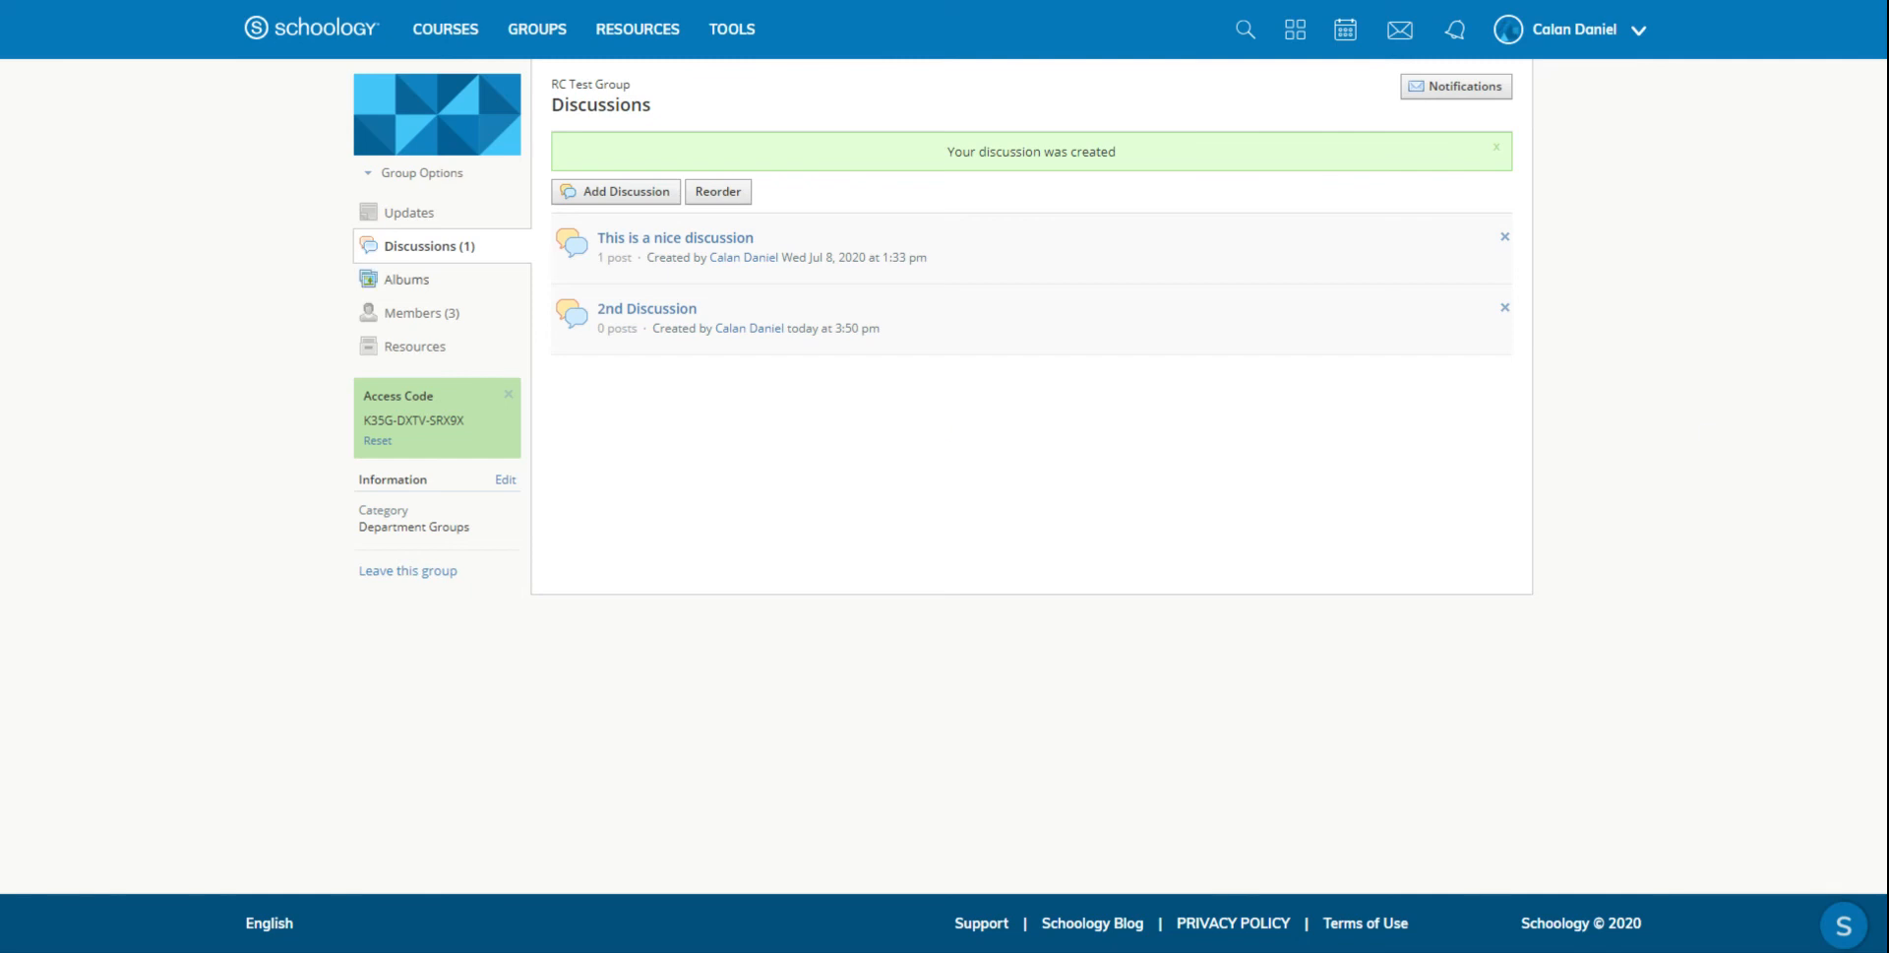
Start a new media album in the group's albums with the title "Album 1"
click(423, 291)
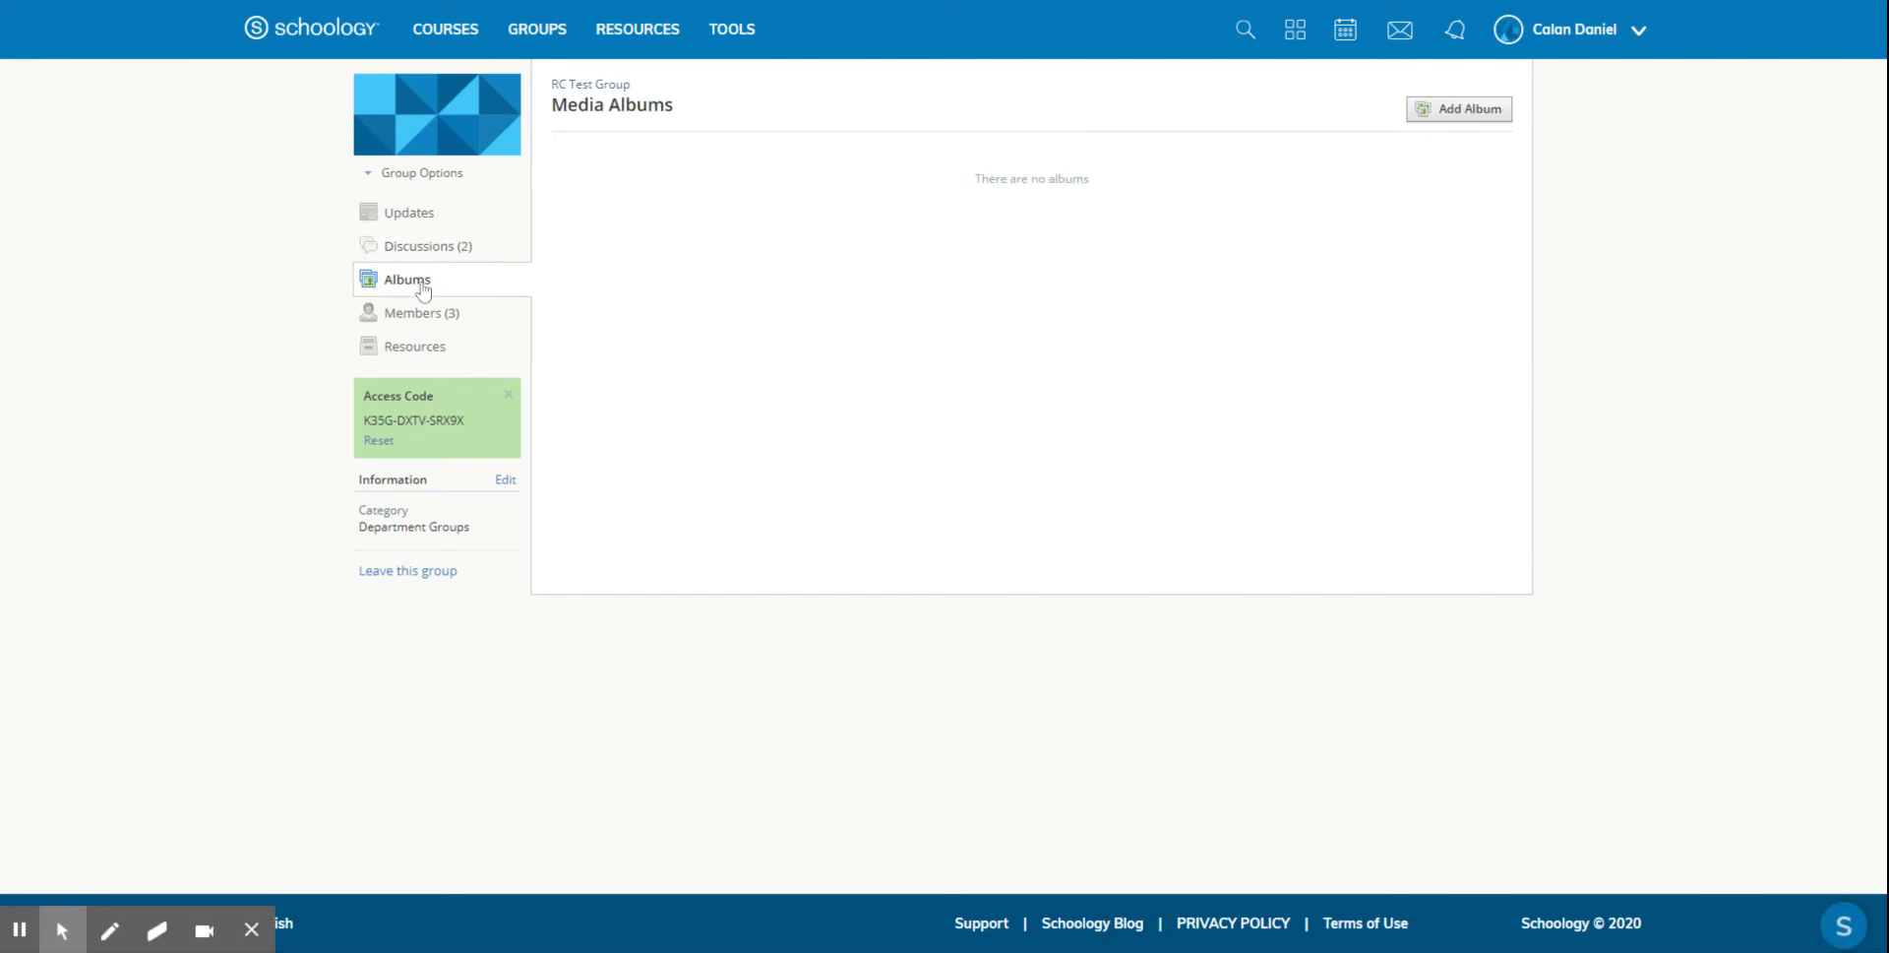
click(1451, 109)
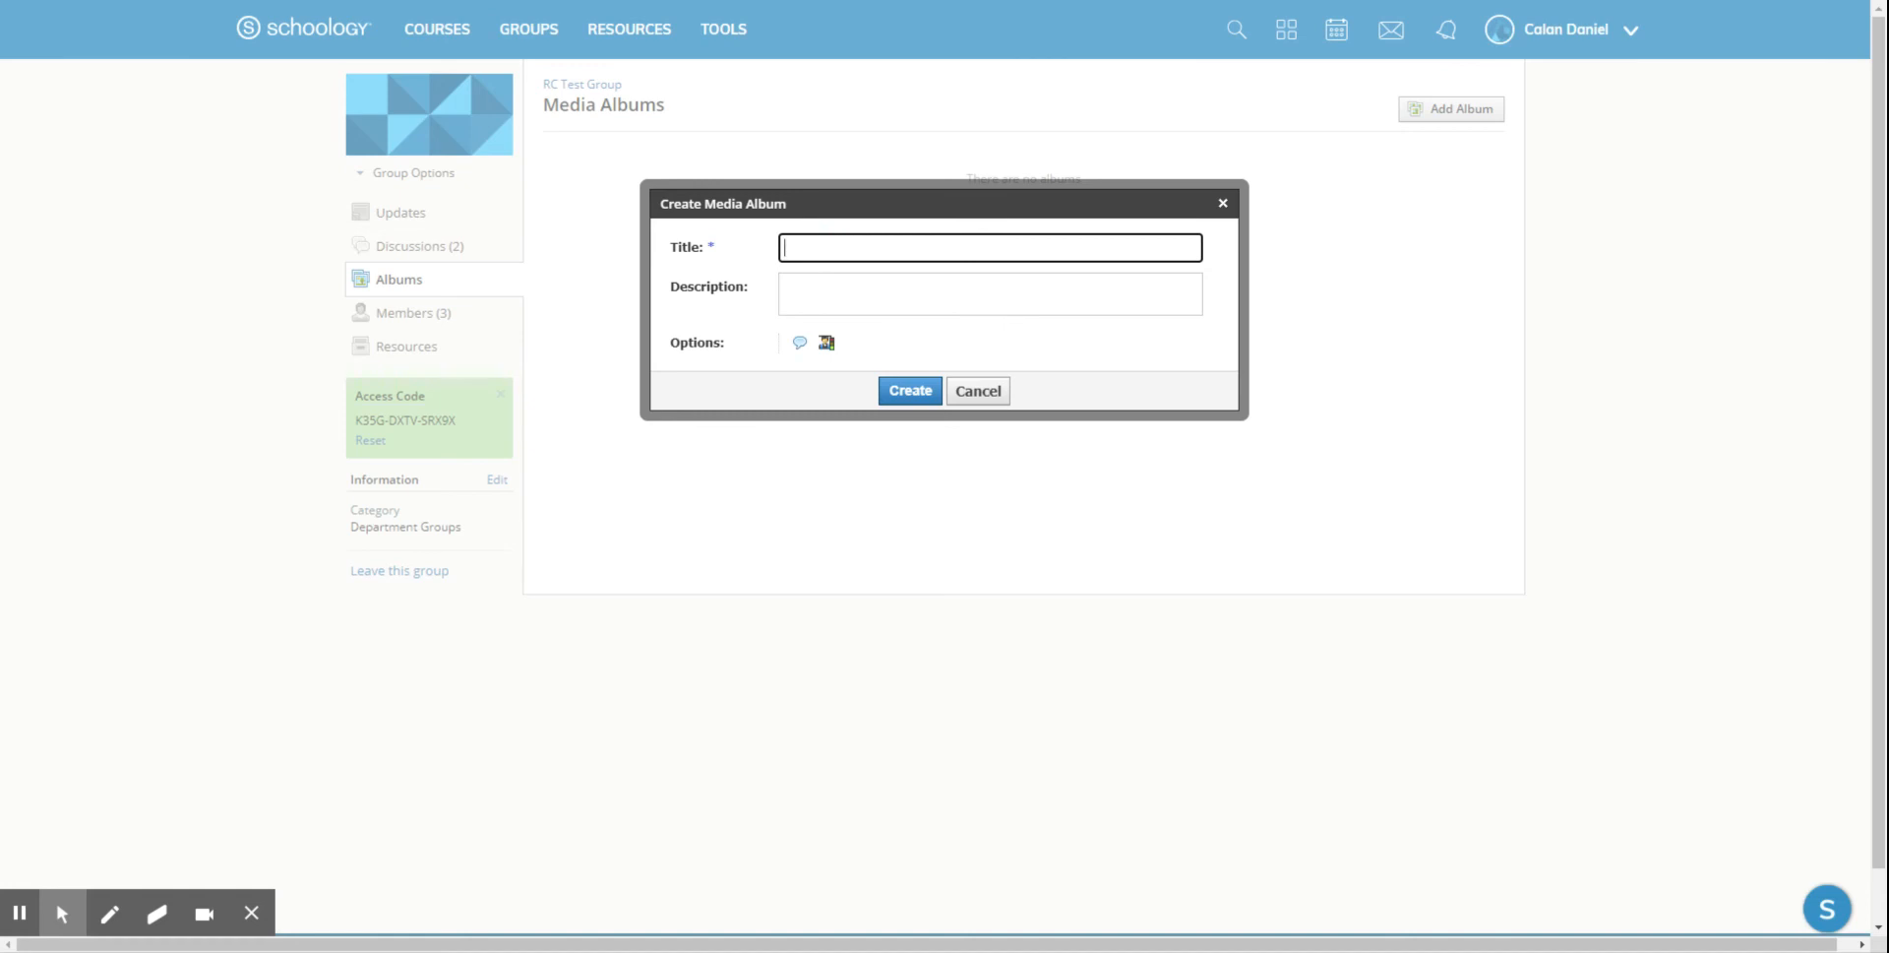
text(Album 1)
key(Tab)
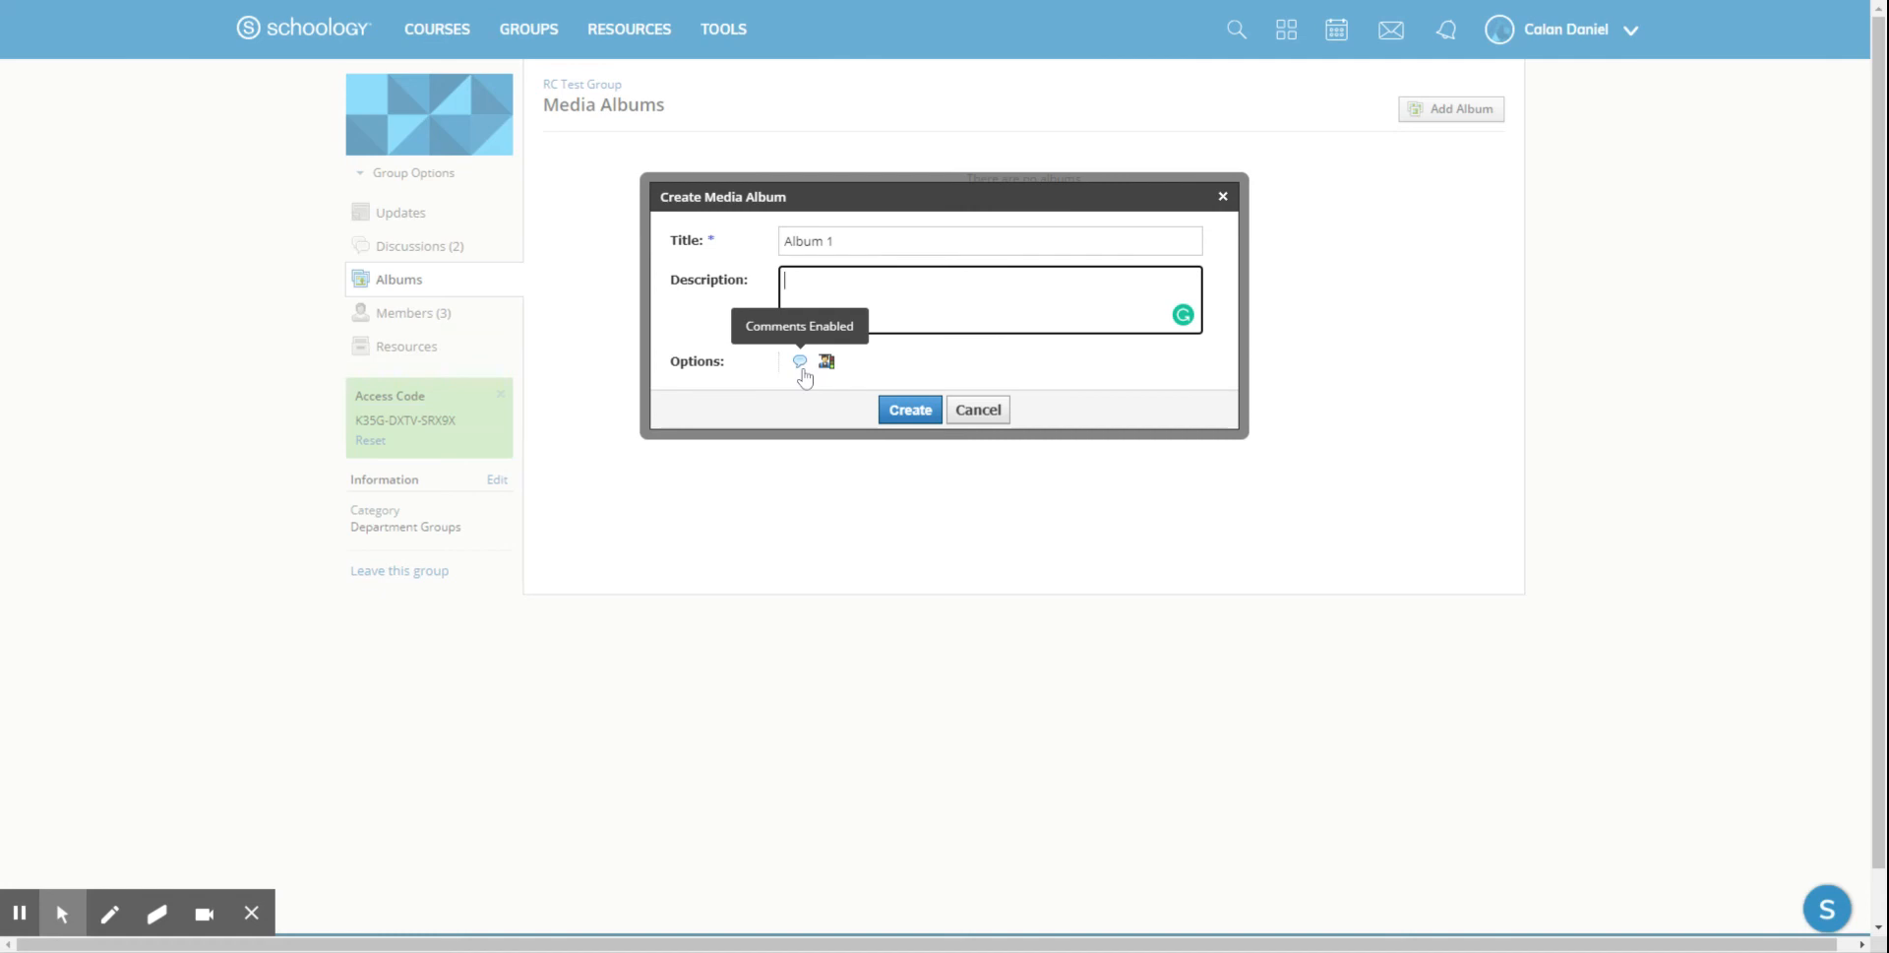
Try turning off the album's comments and student media uploads, and switch both options back on
click(801, 363)
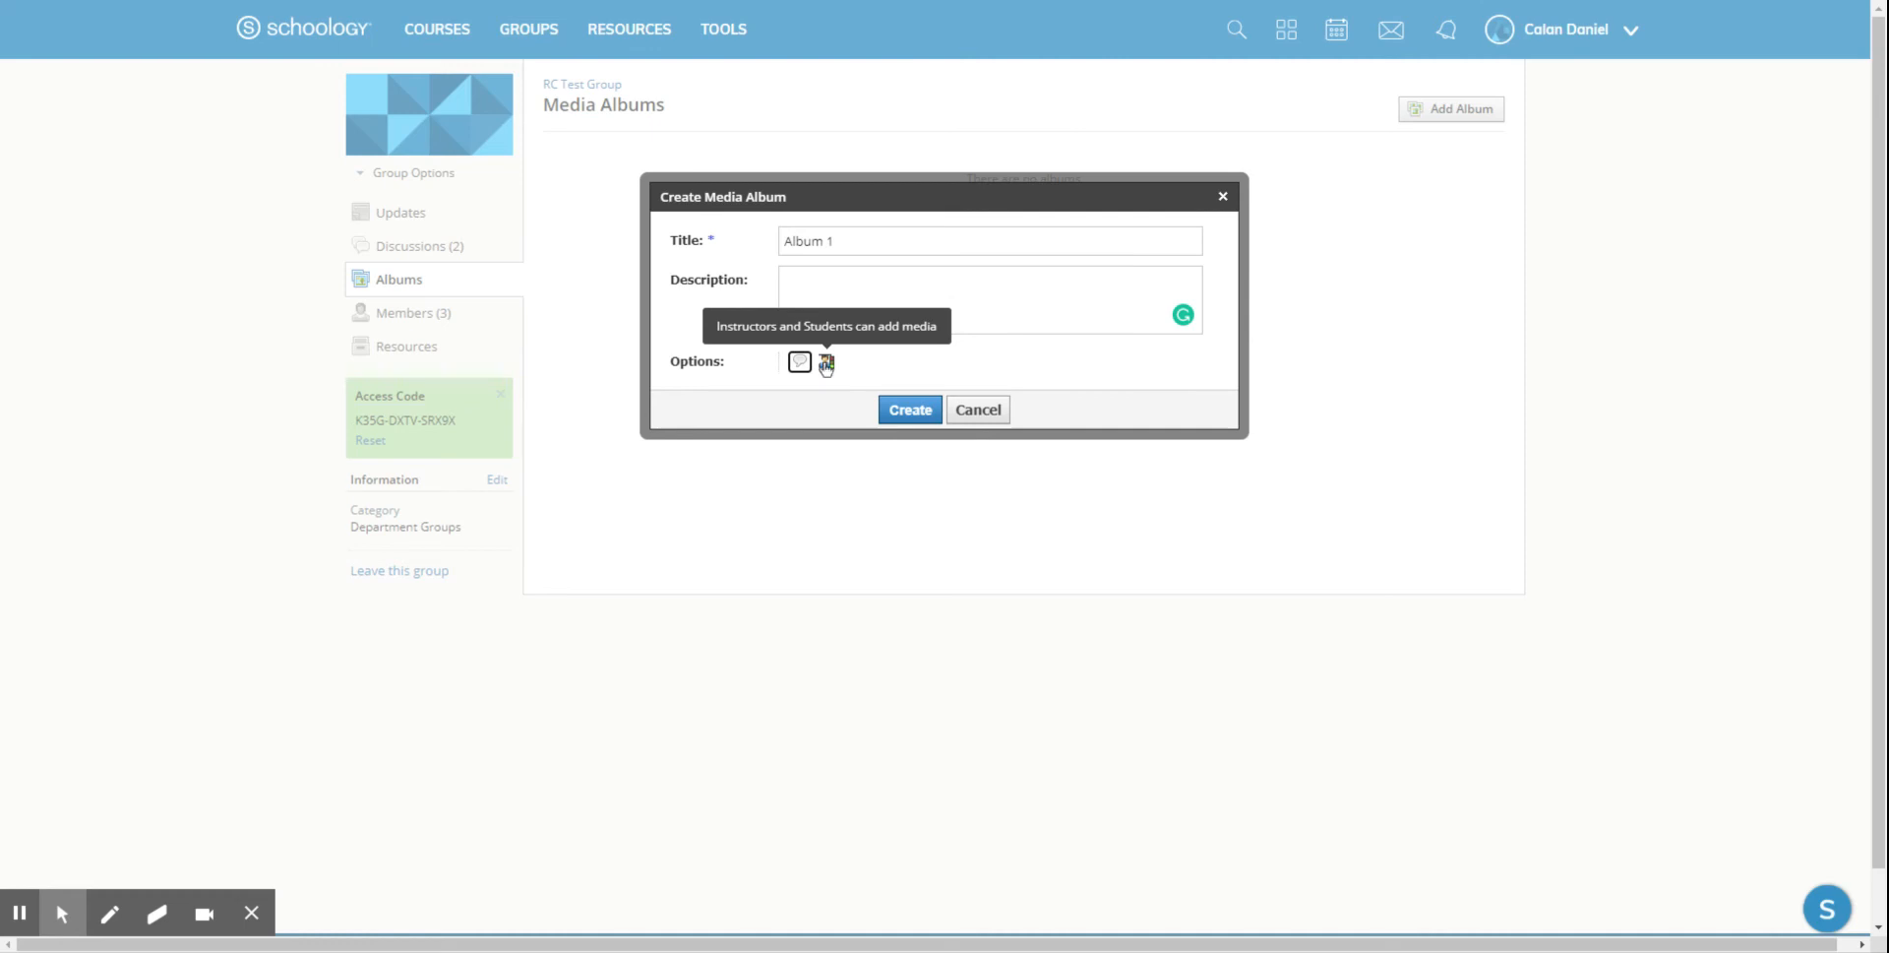
click(826, 364)
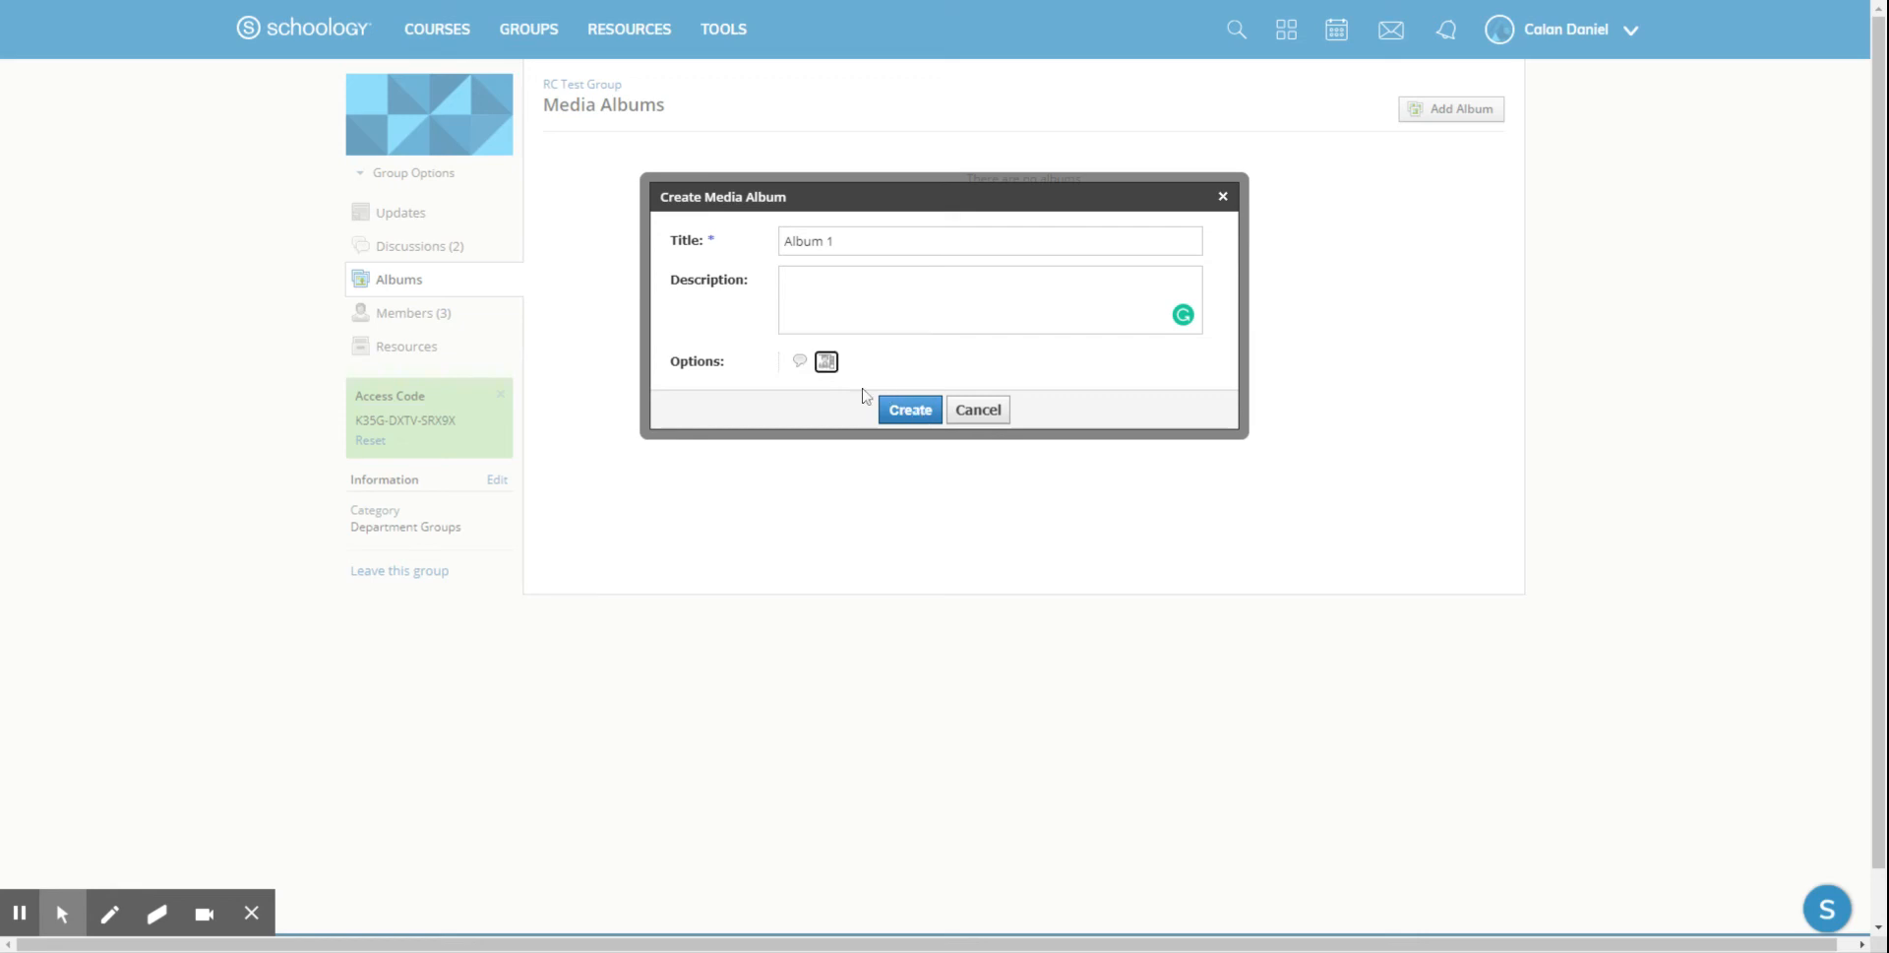
click(826, 363)
click(800, 360)
Create the album, check the maximum upload size per file, and dismiss the media upload without attaching anything
click(930, 418)
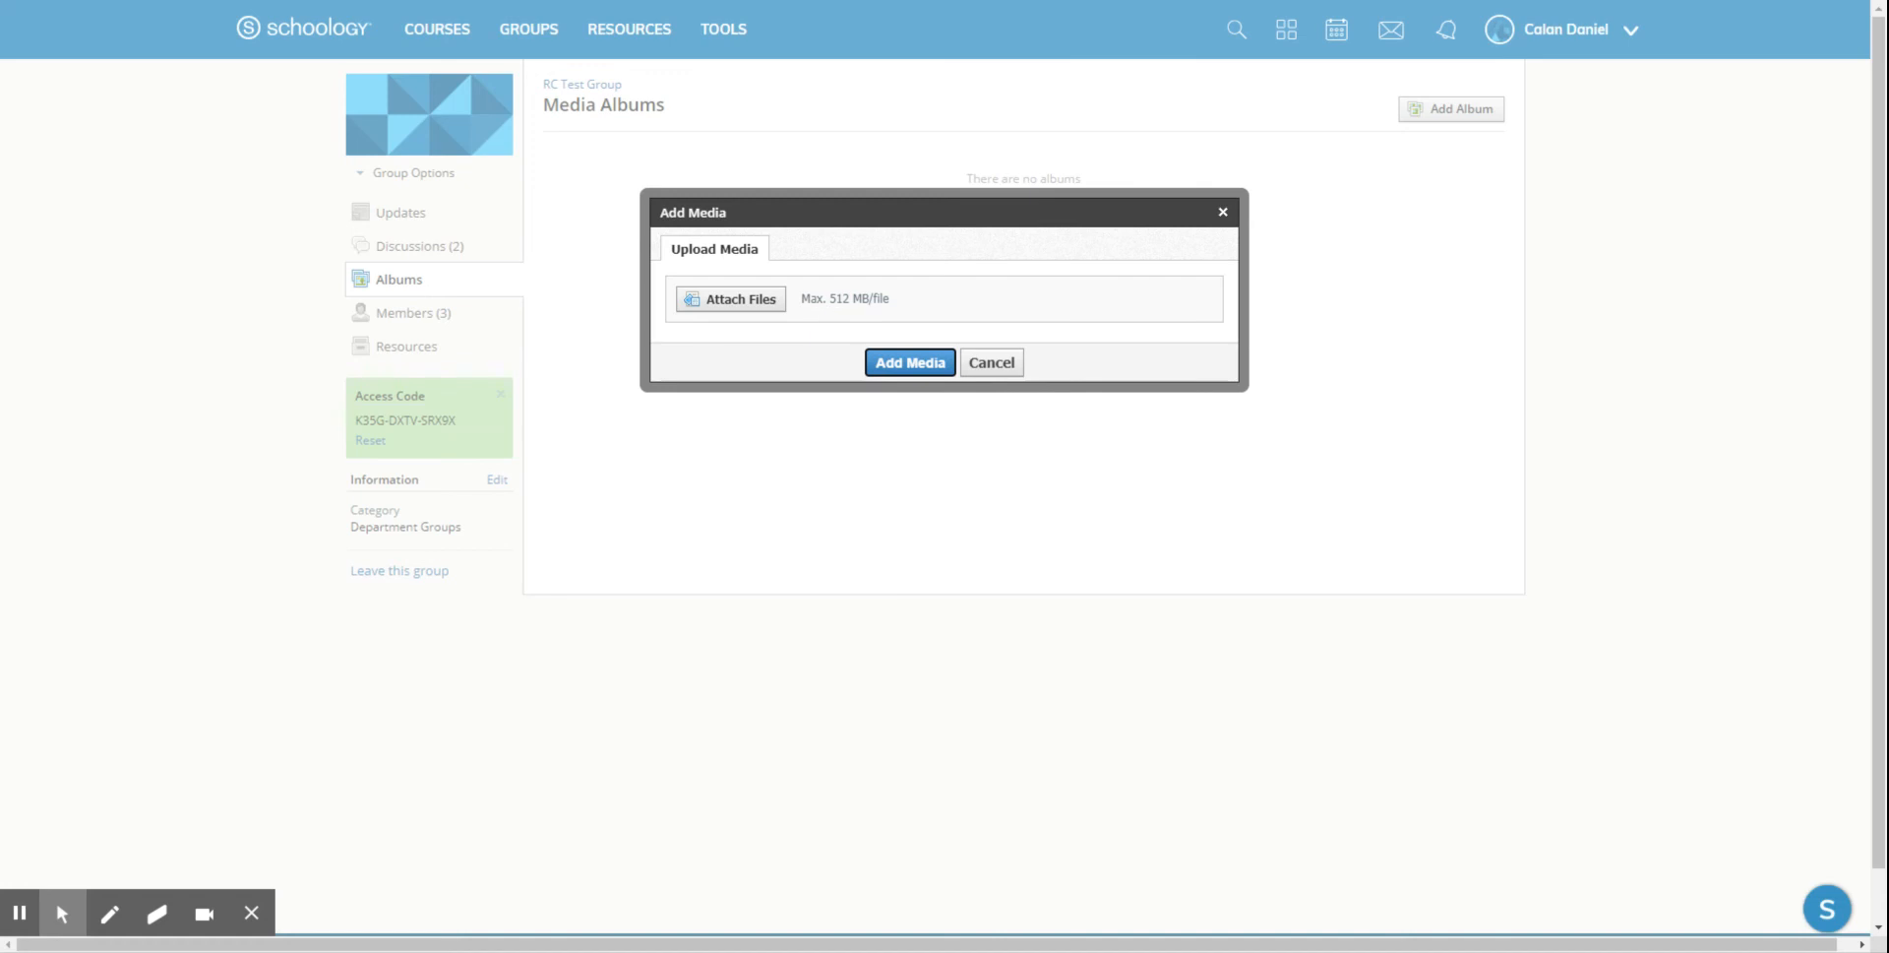
drag(802, 298, 901, 319)
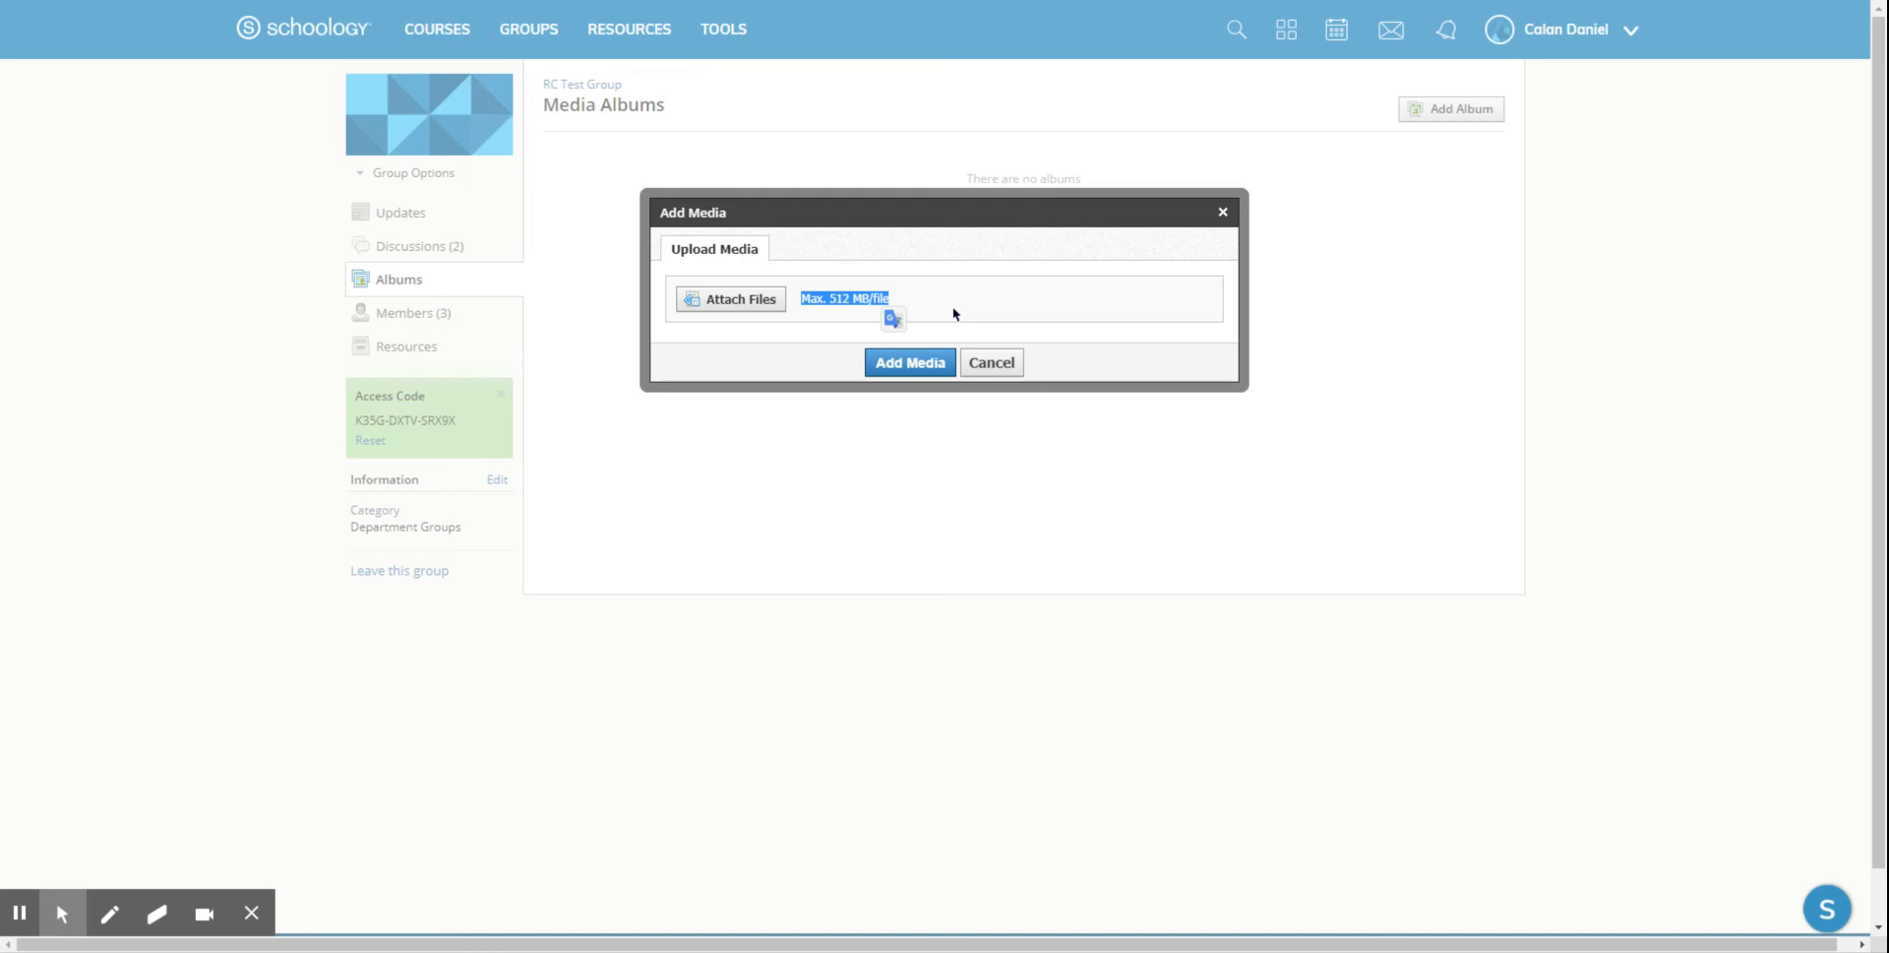
click(1004, 366)
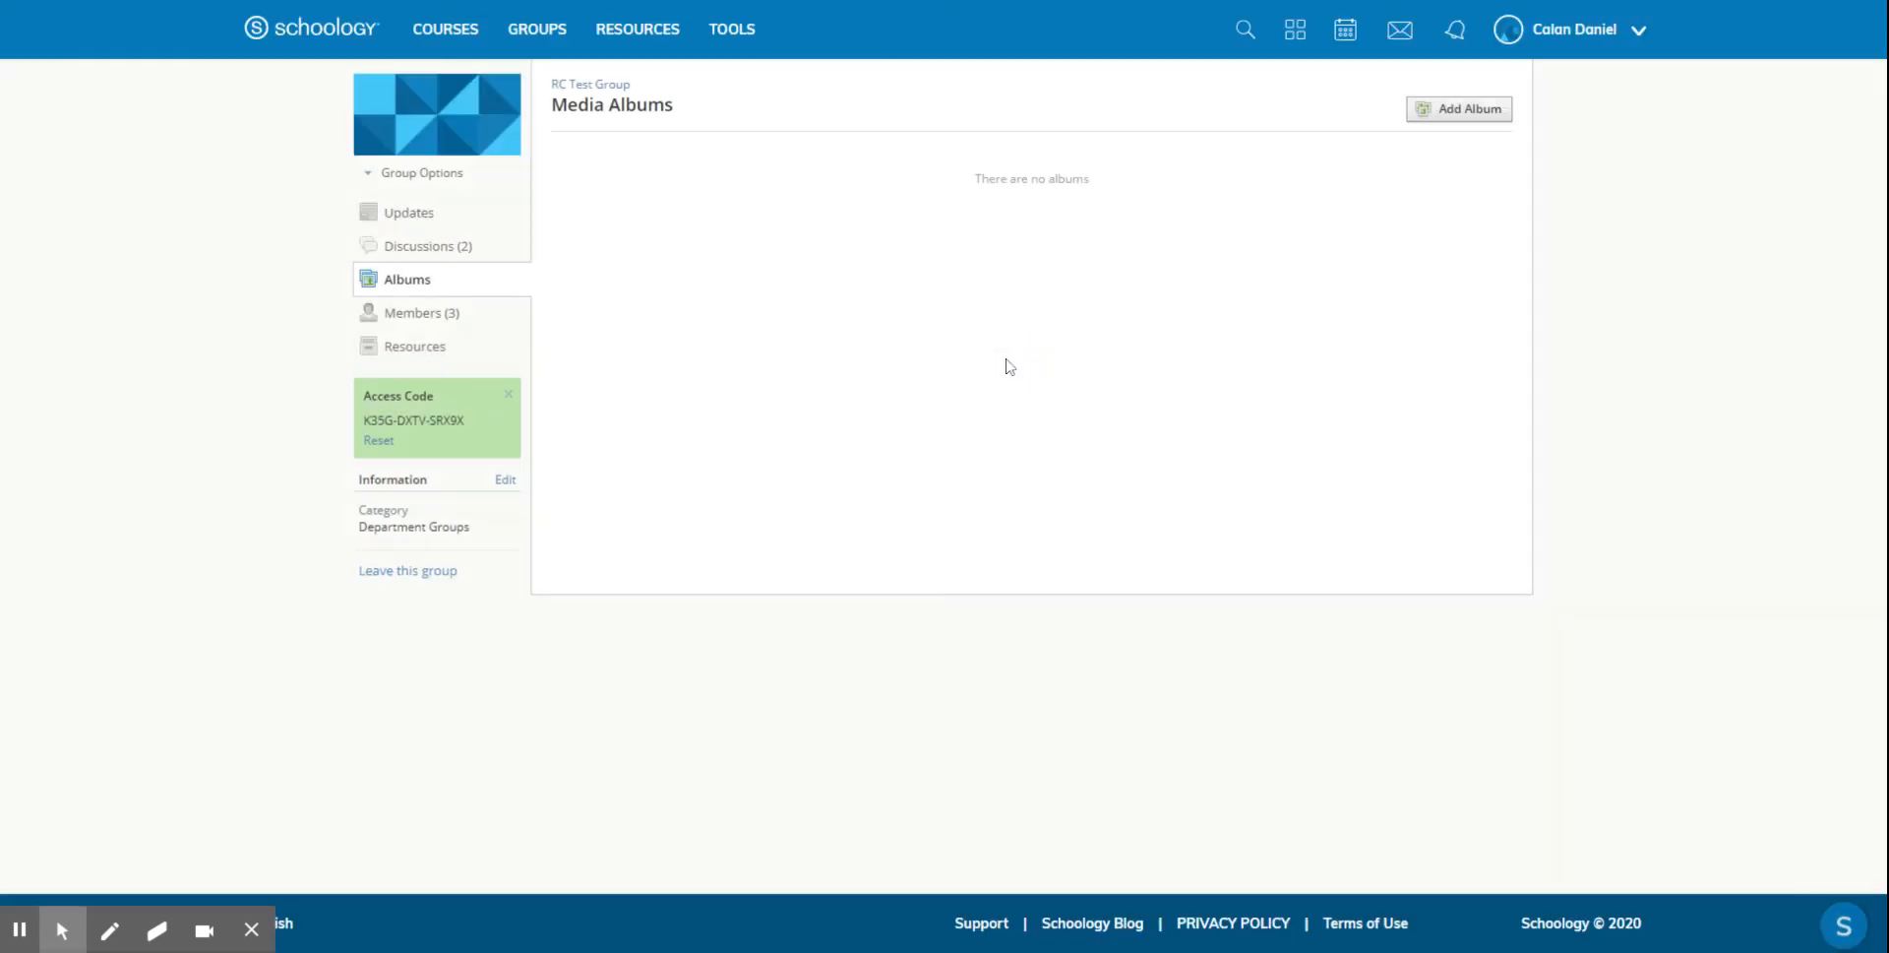
View the group's member list and its resources, and return to the member list
click(435, 326)
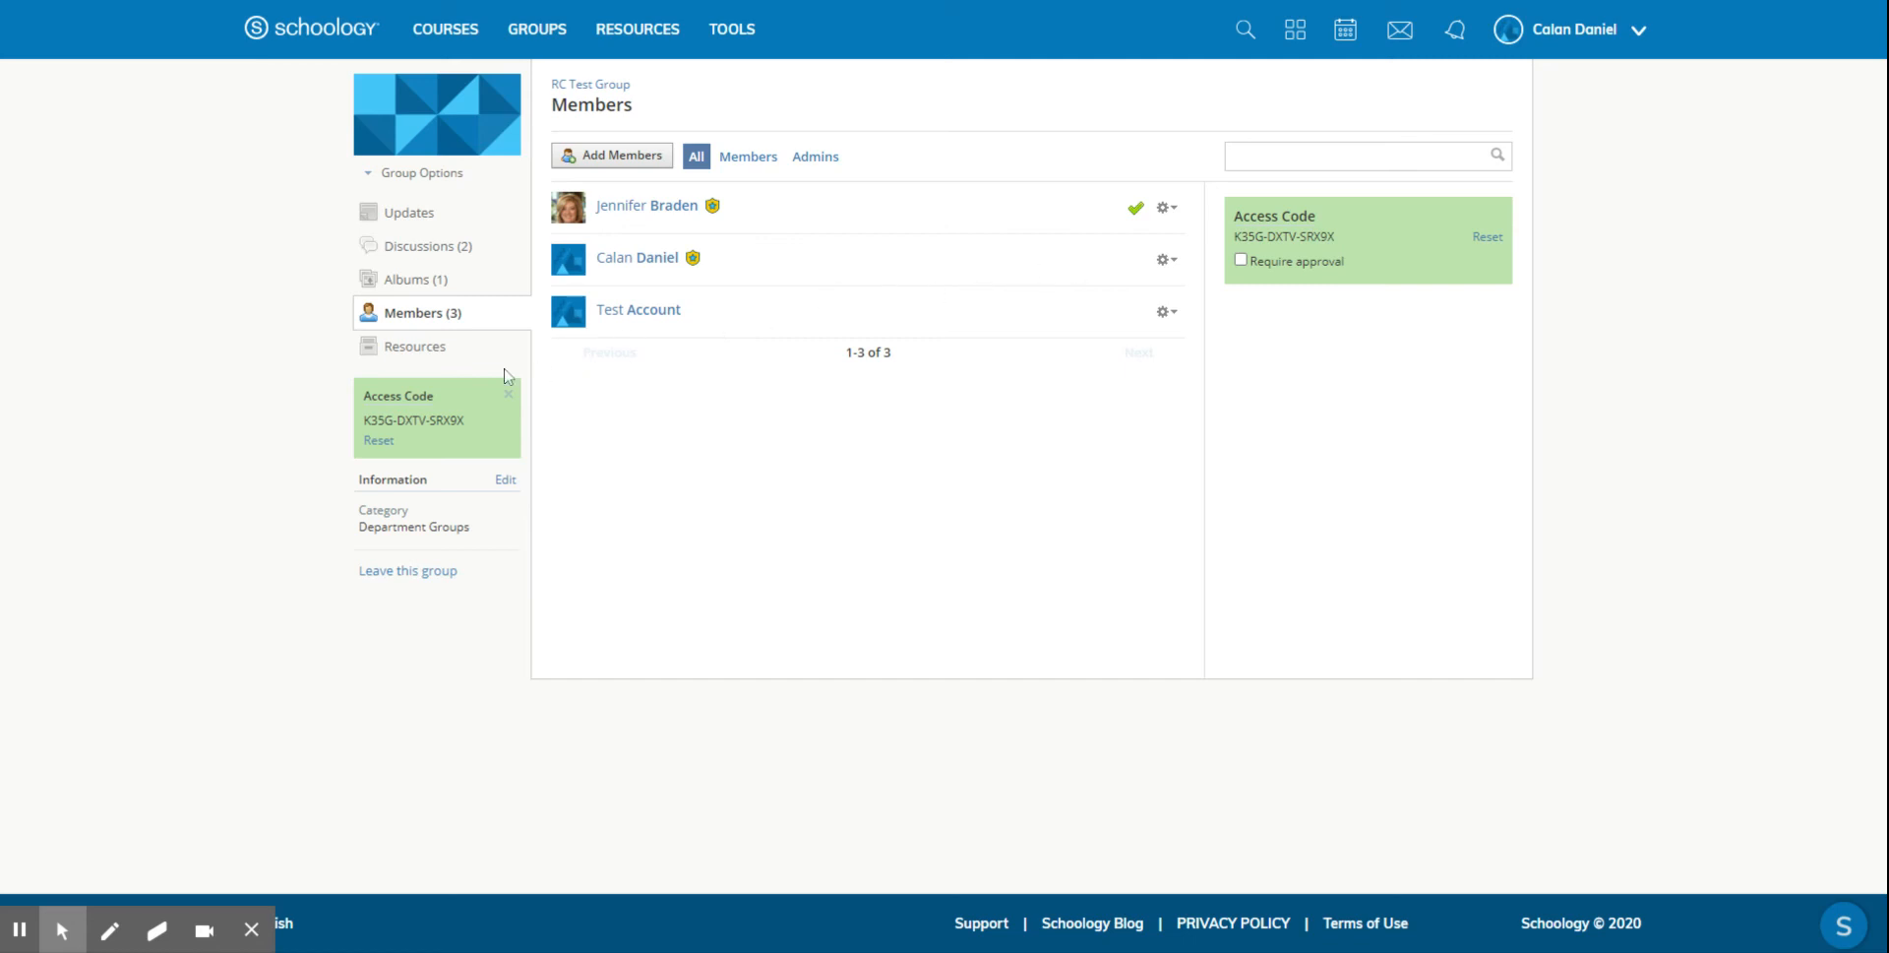
click(414, 346)
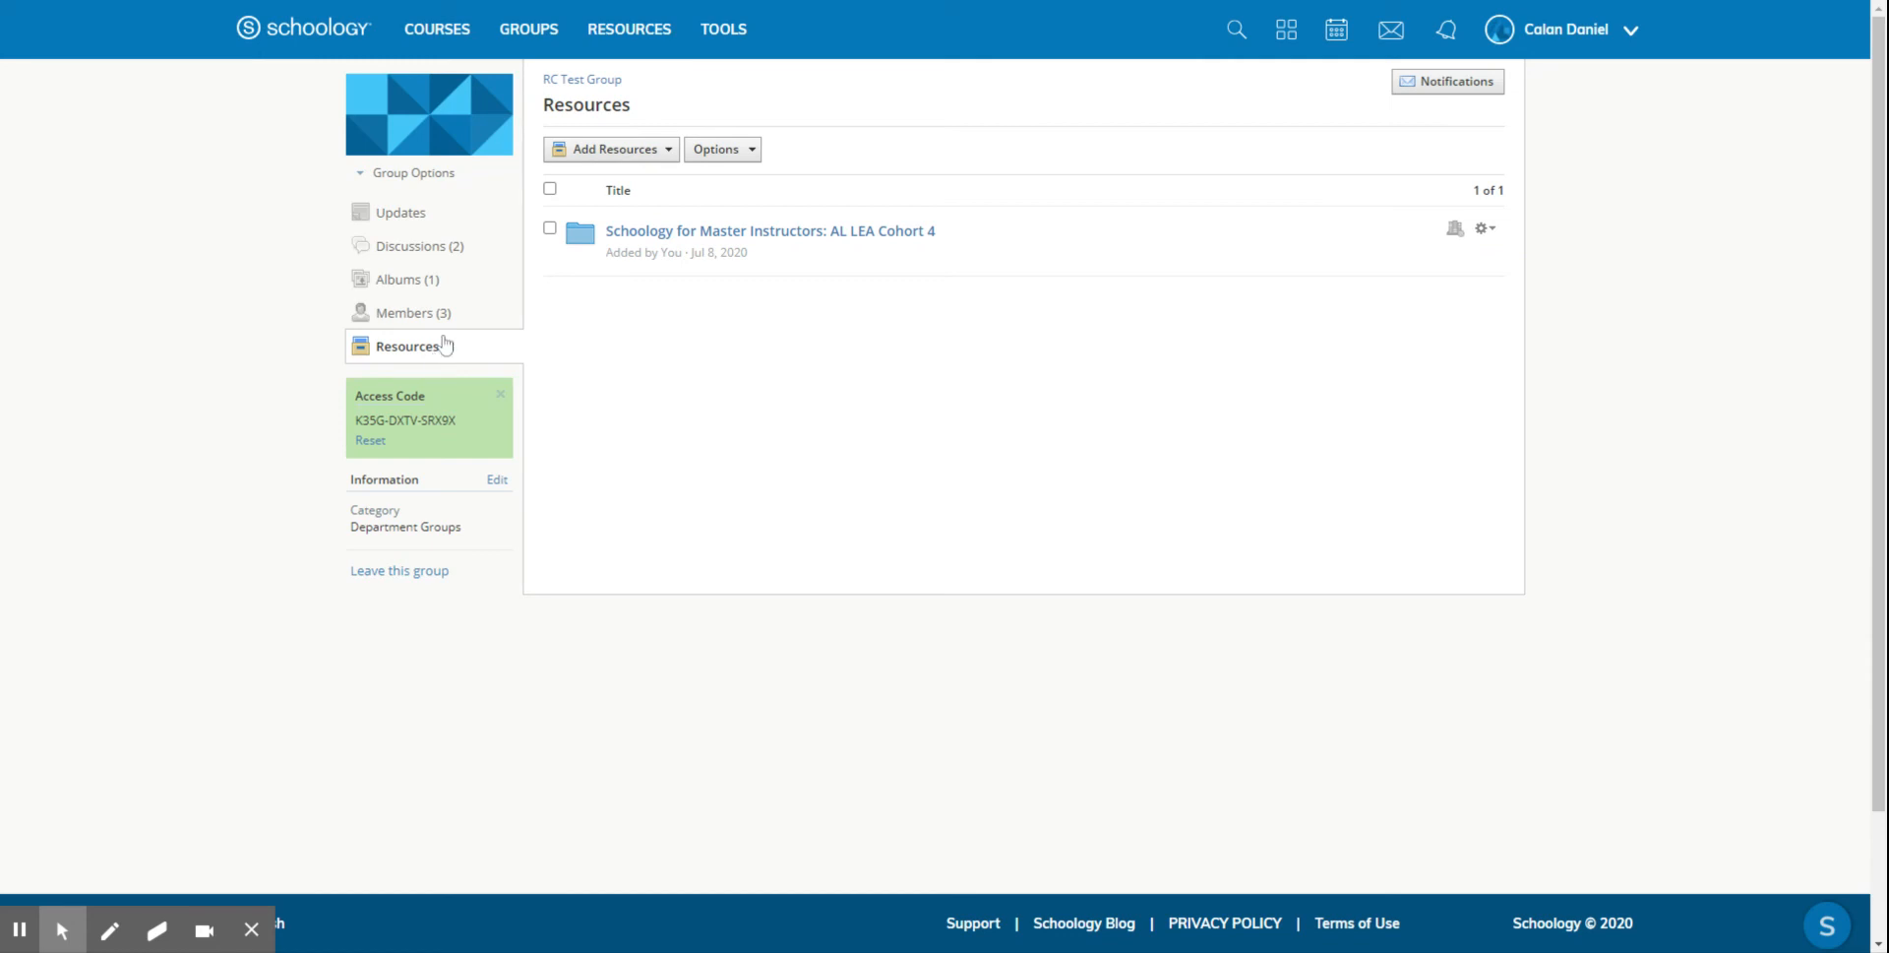
click(443, 317)
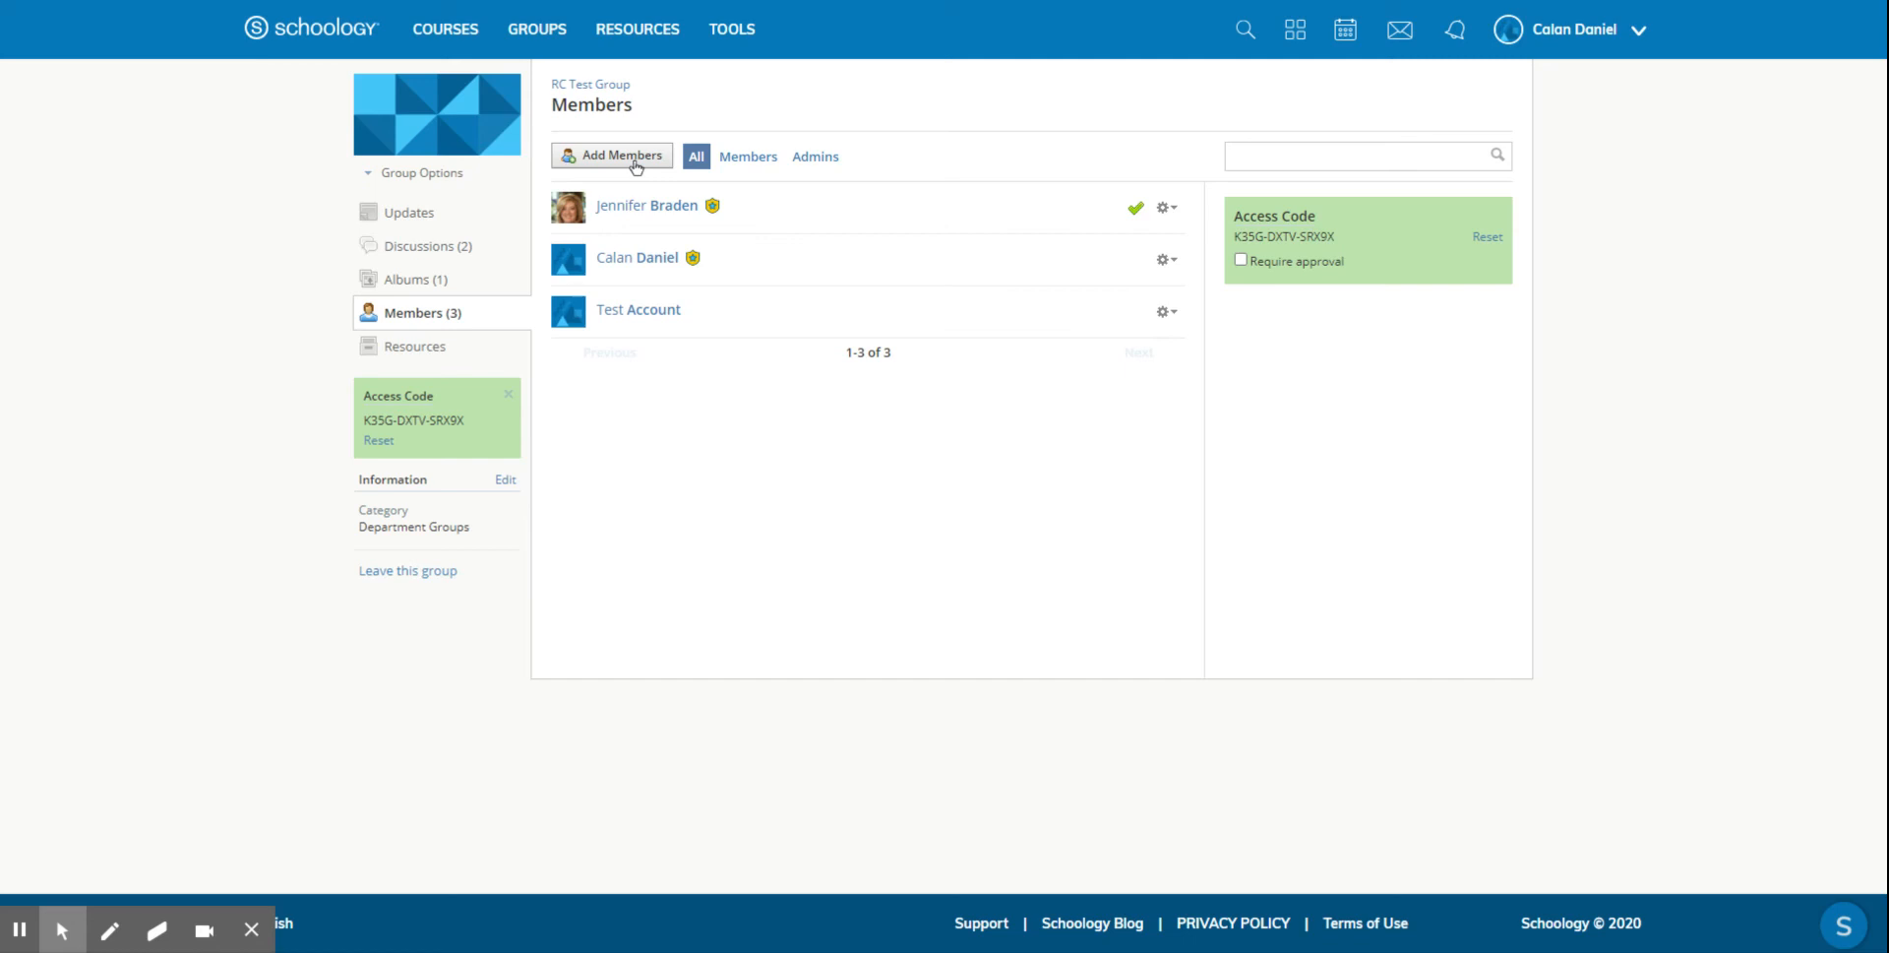
Try selecting all four listed people to add as group members, clear the selection and cancel
click(636, 158)
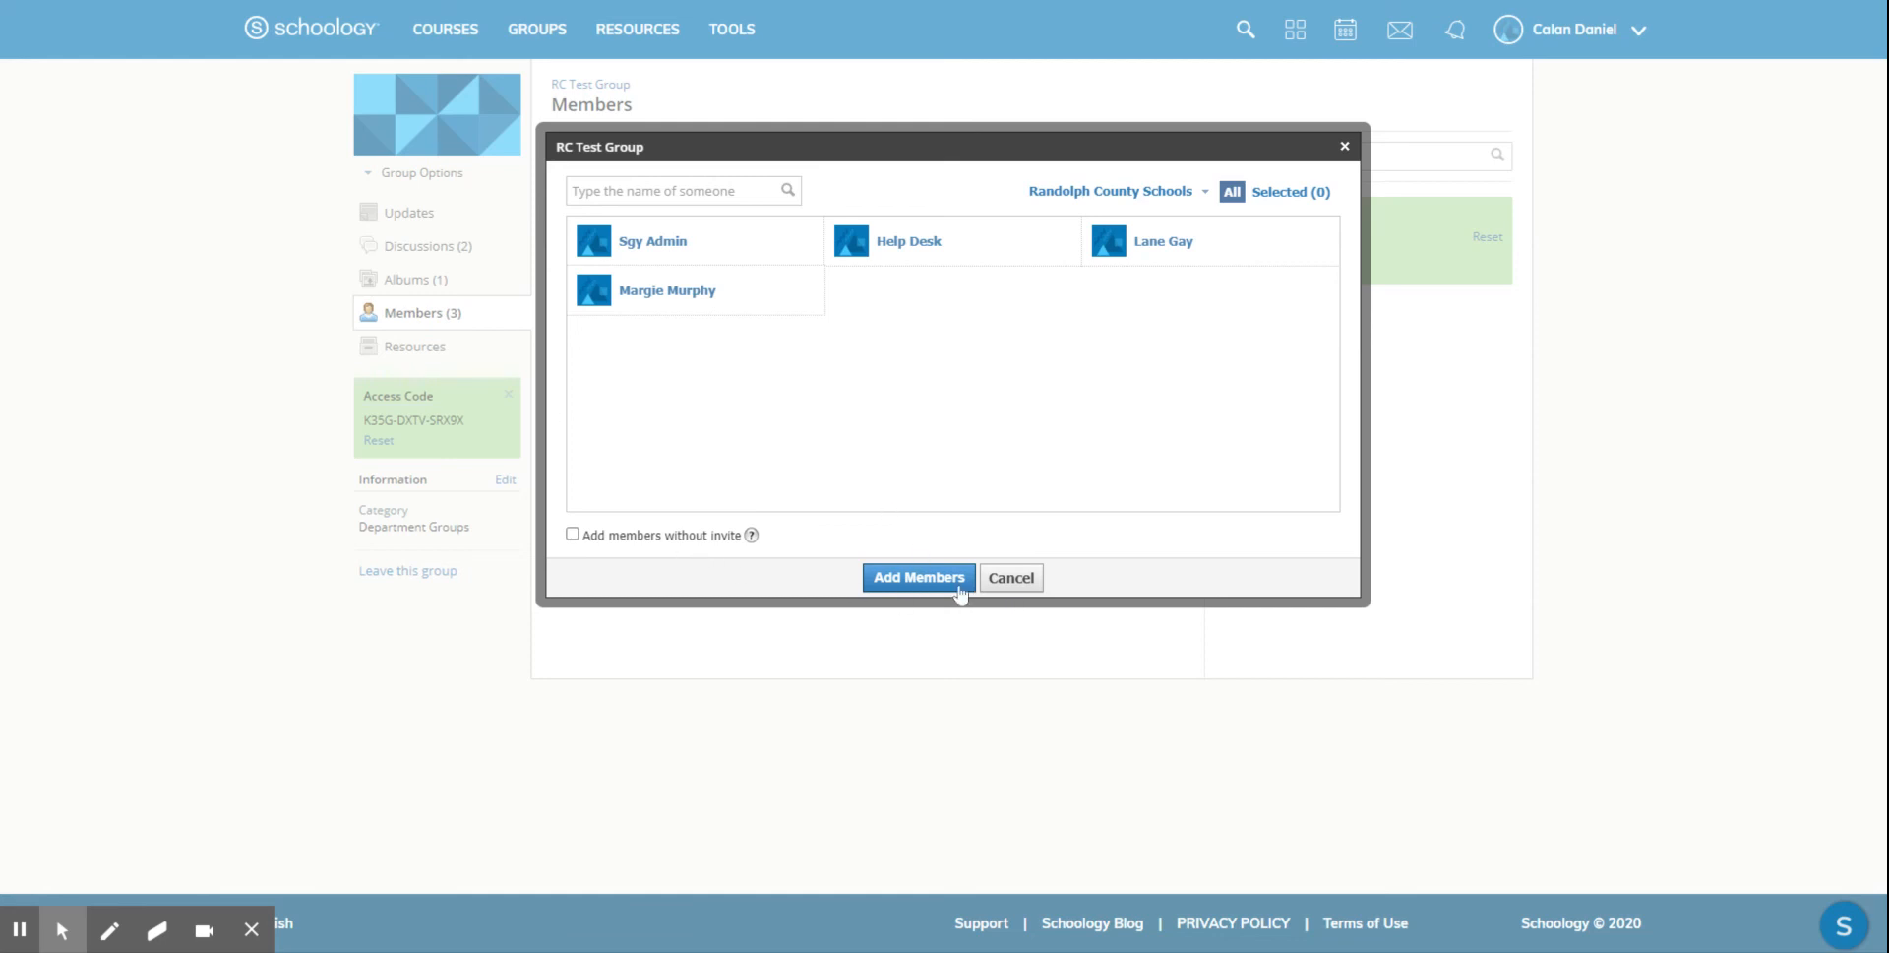
click(709, 241)
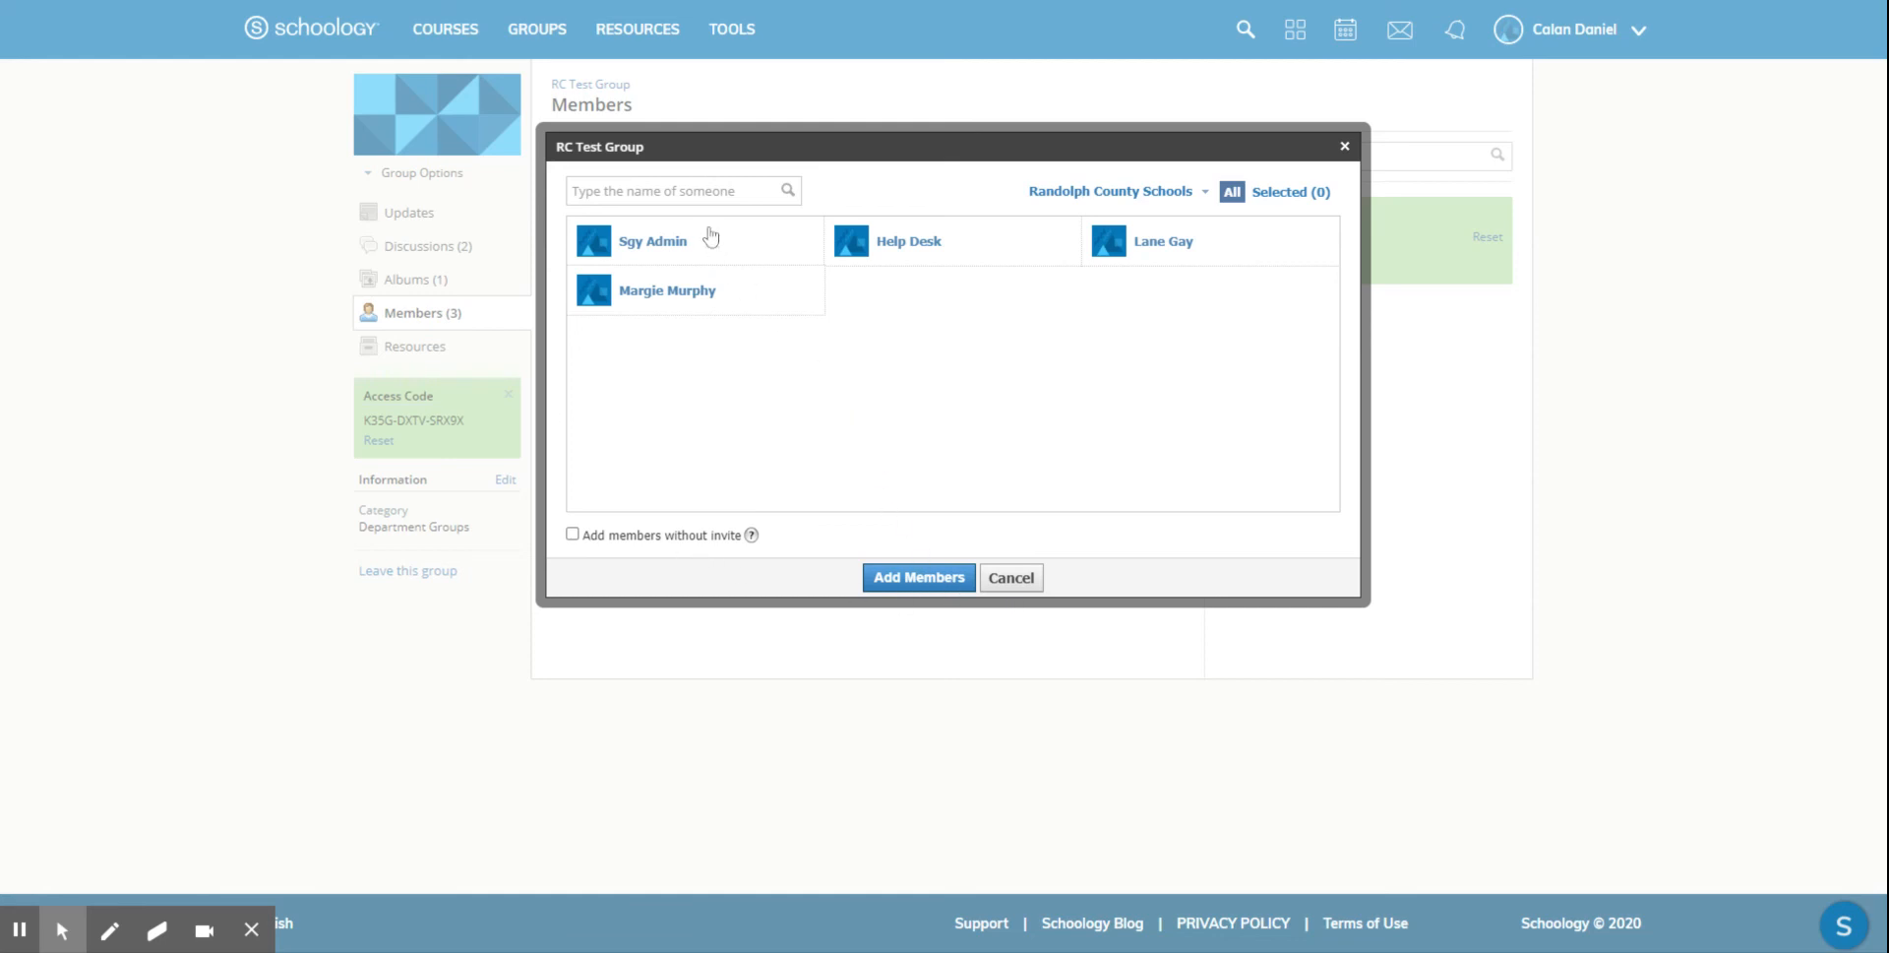
click(723, 285)
click(974, 251)
click(1194, 241)
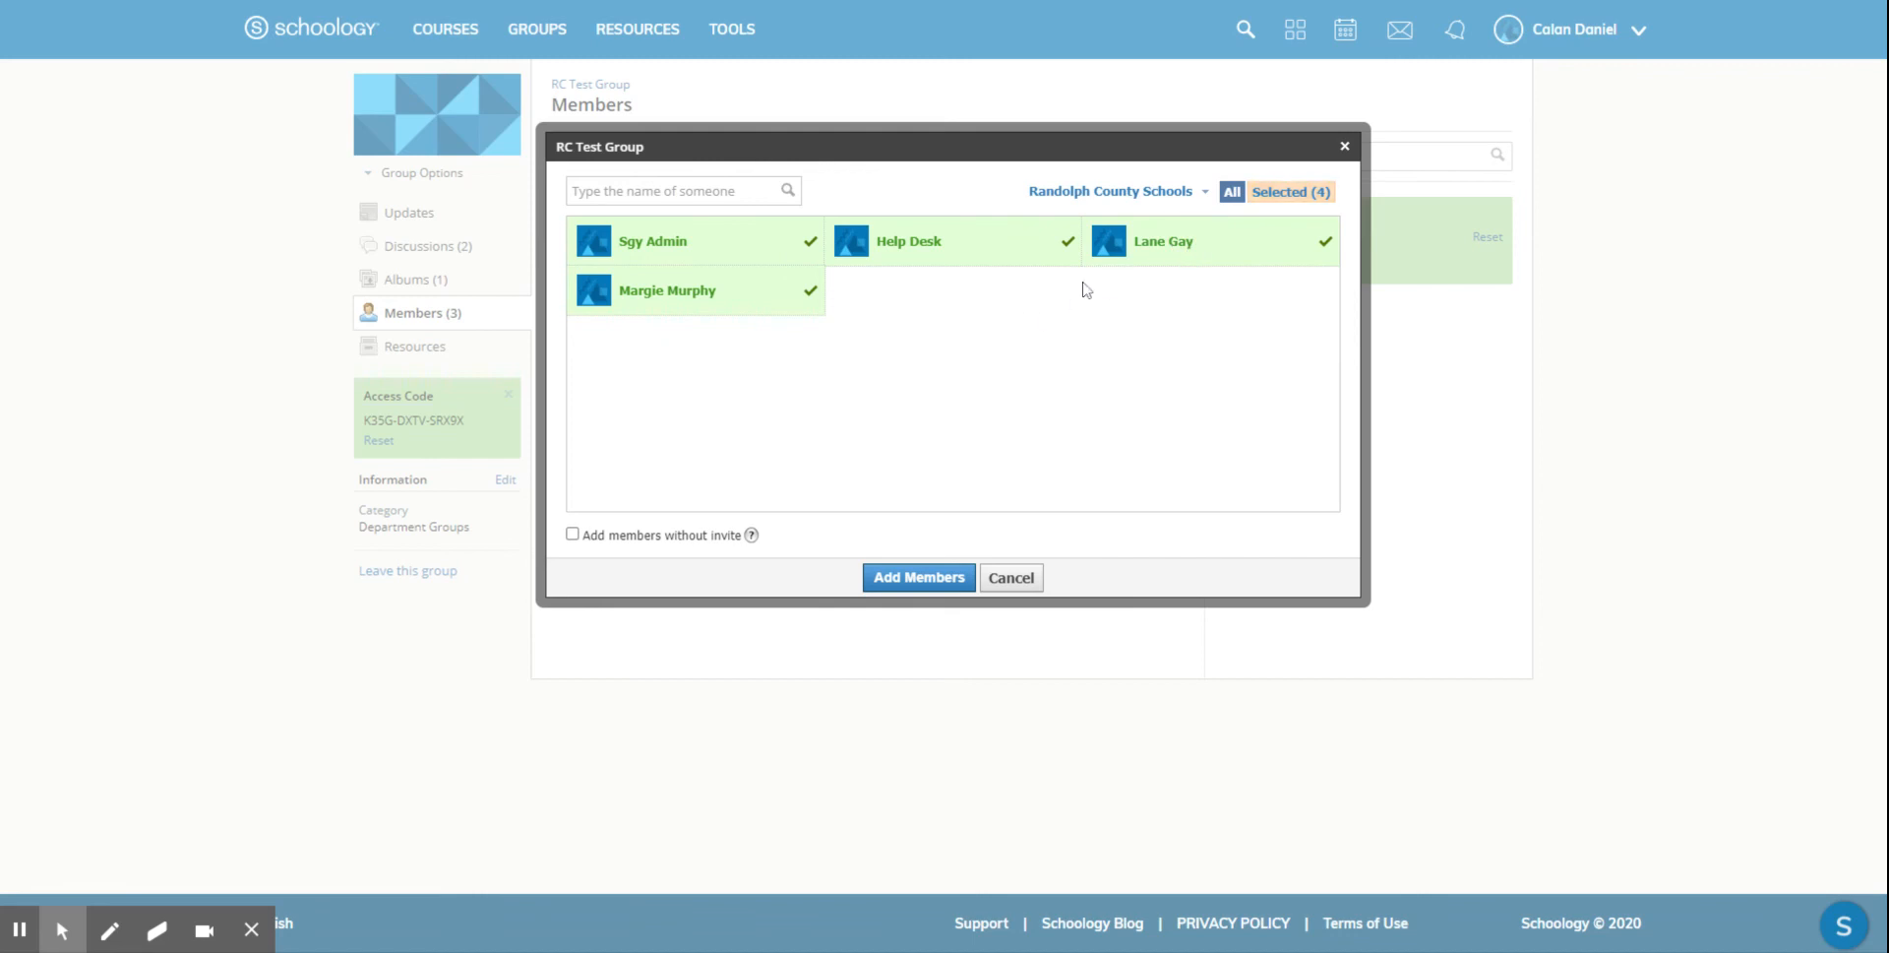
click(1151, 240)
click(995, 232)
click(738, 255)
click(733, 300)
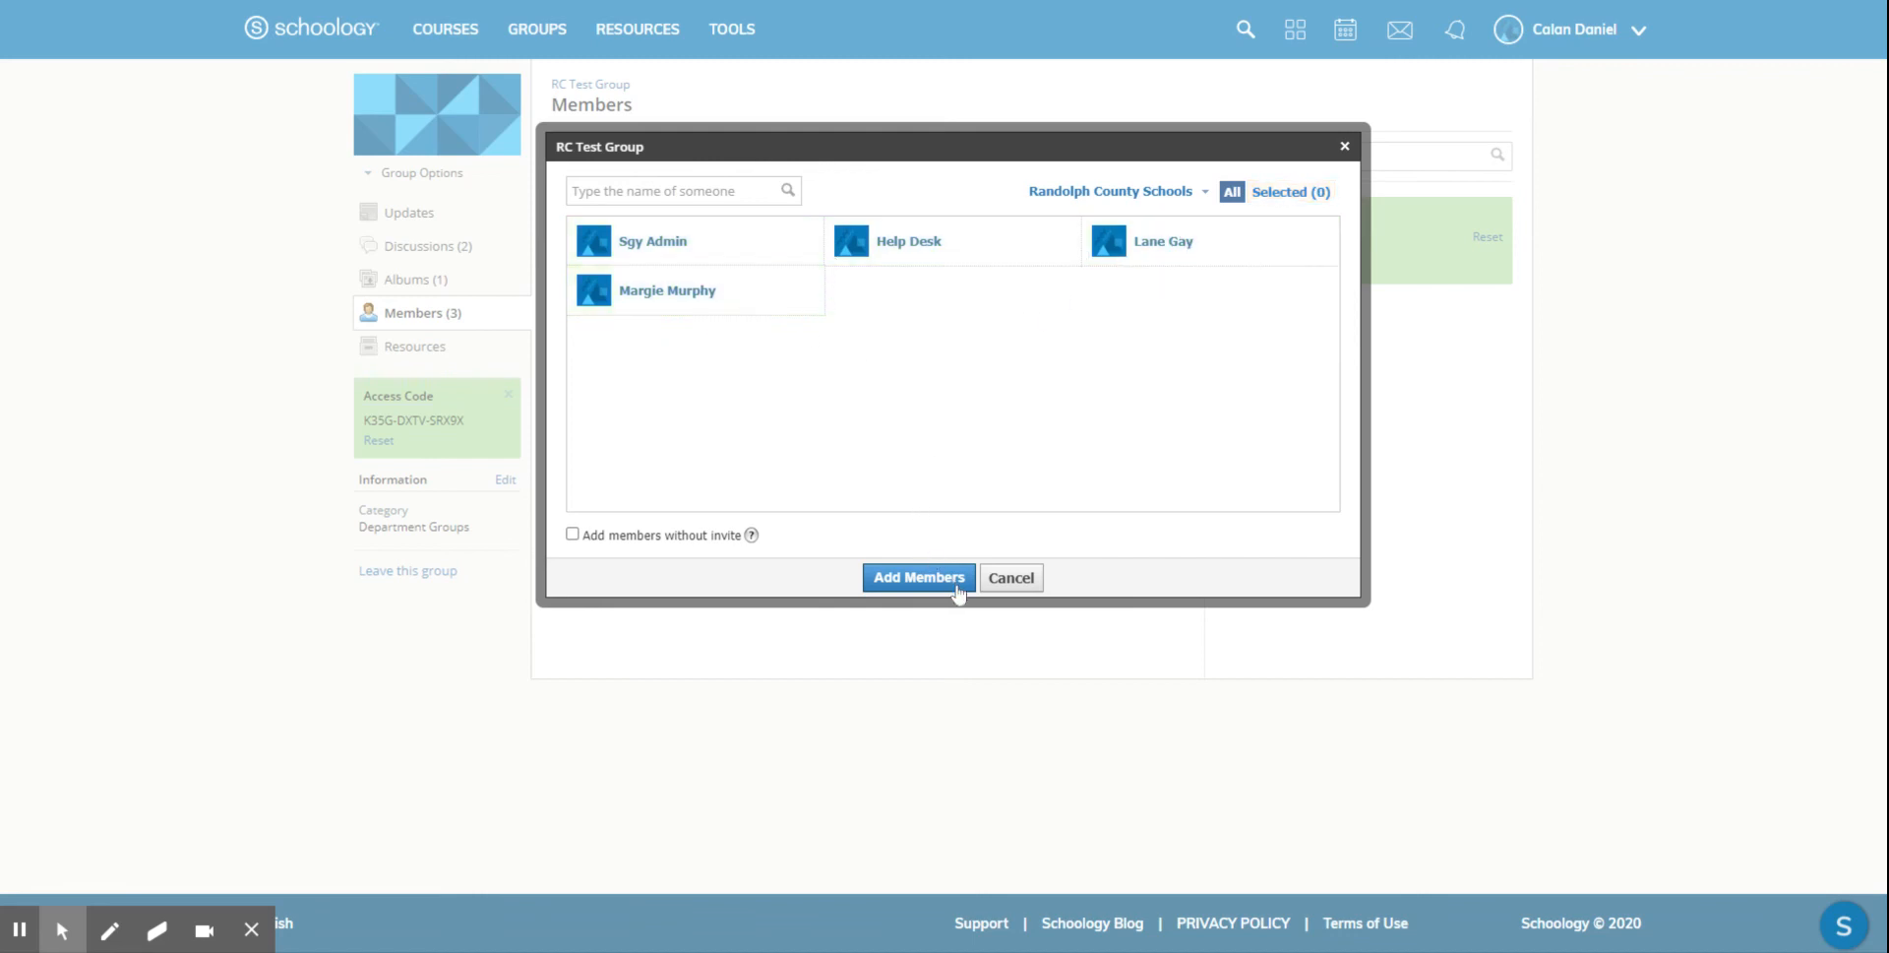
click(1016, 579)
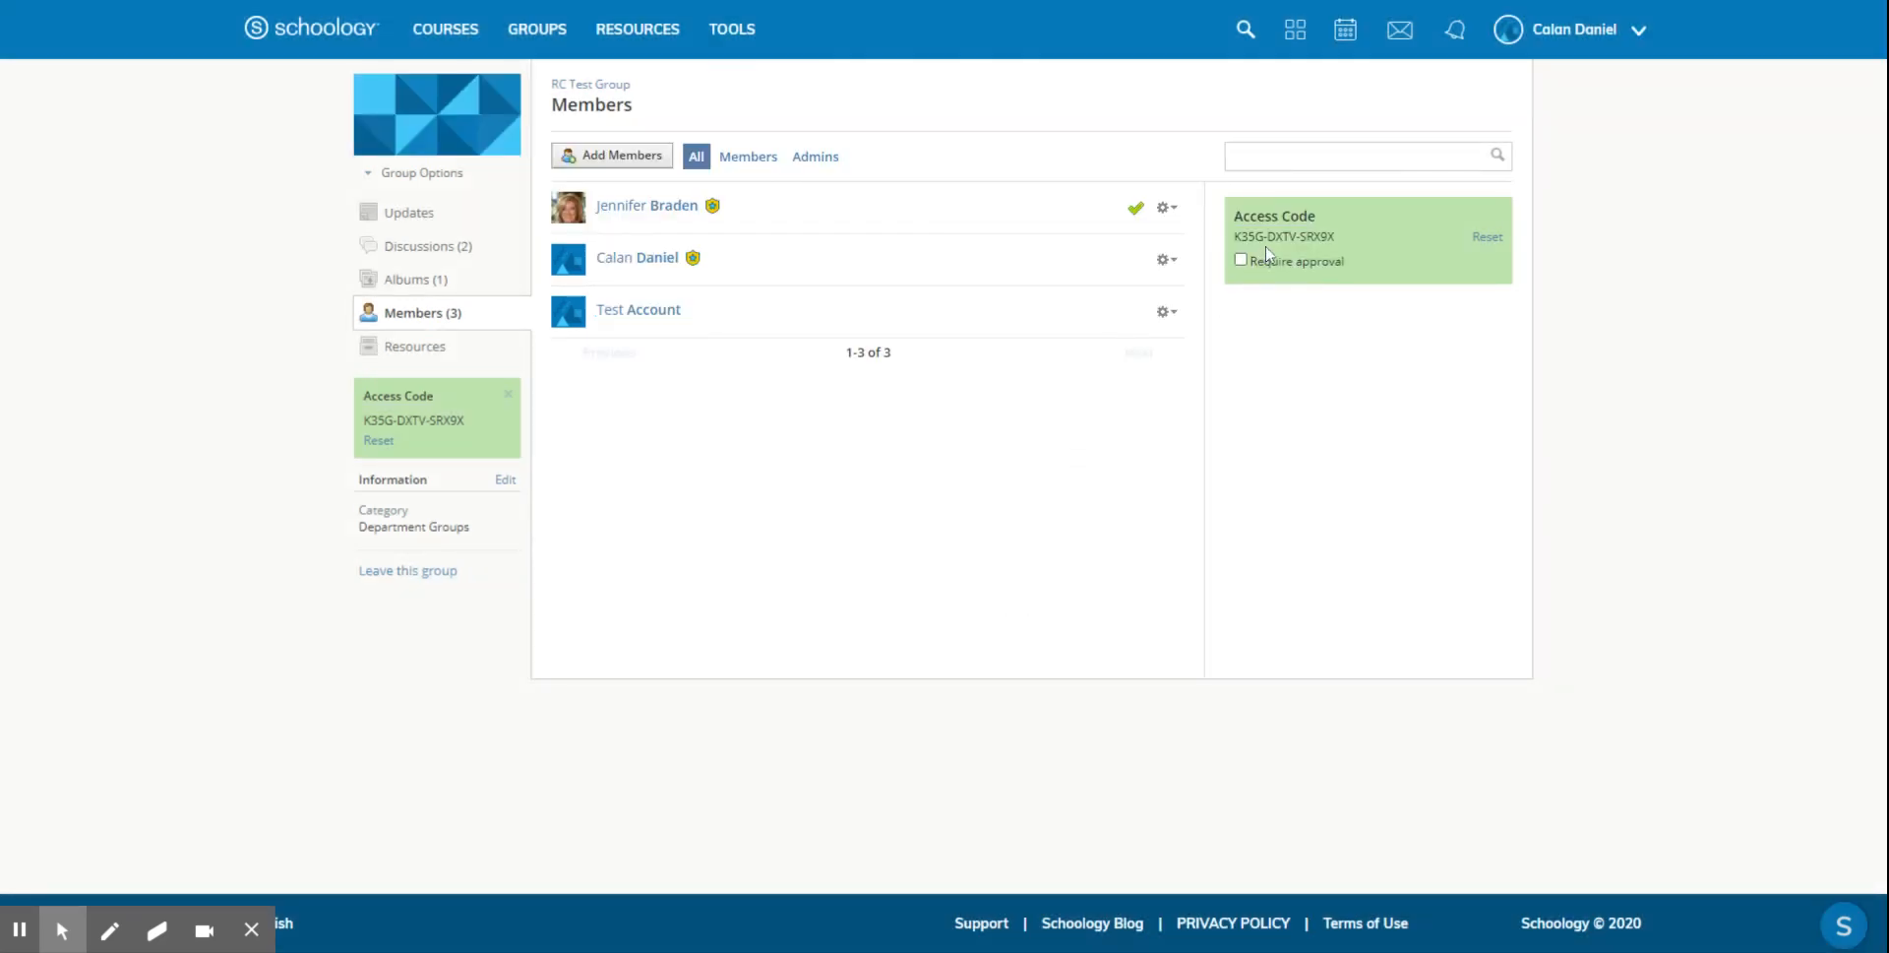
Review the group's access code and require approval for users who join with it
drag(1336, 236, 1235, 236)
click(1406, 339)
mouse_move(1279, 277)
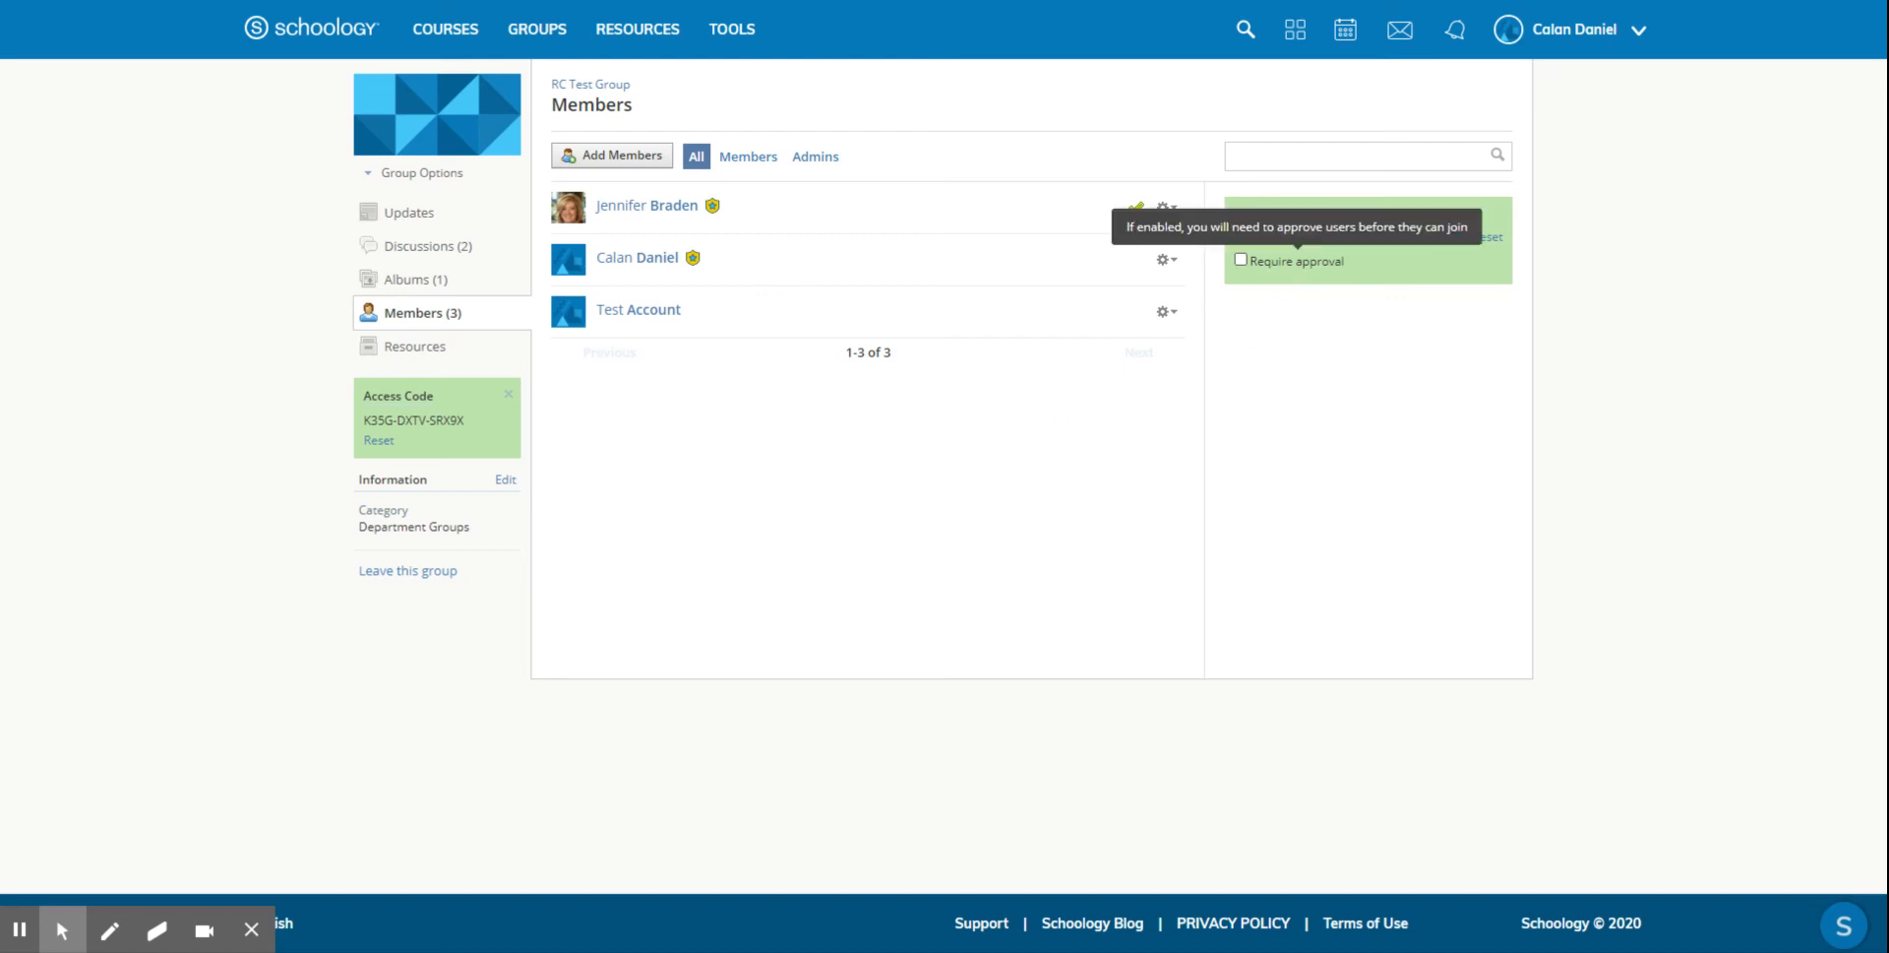
click(1279, 262)
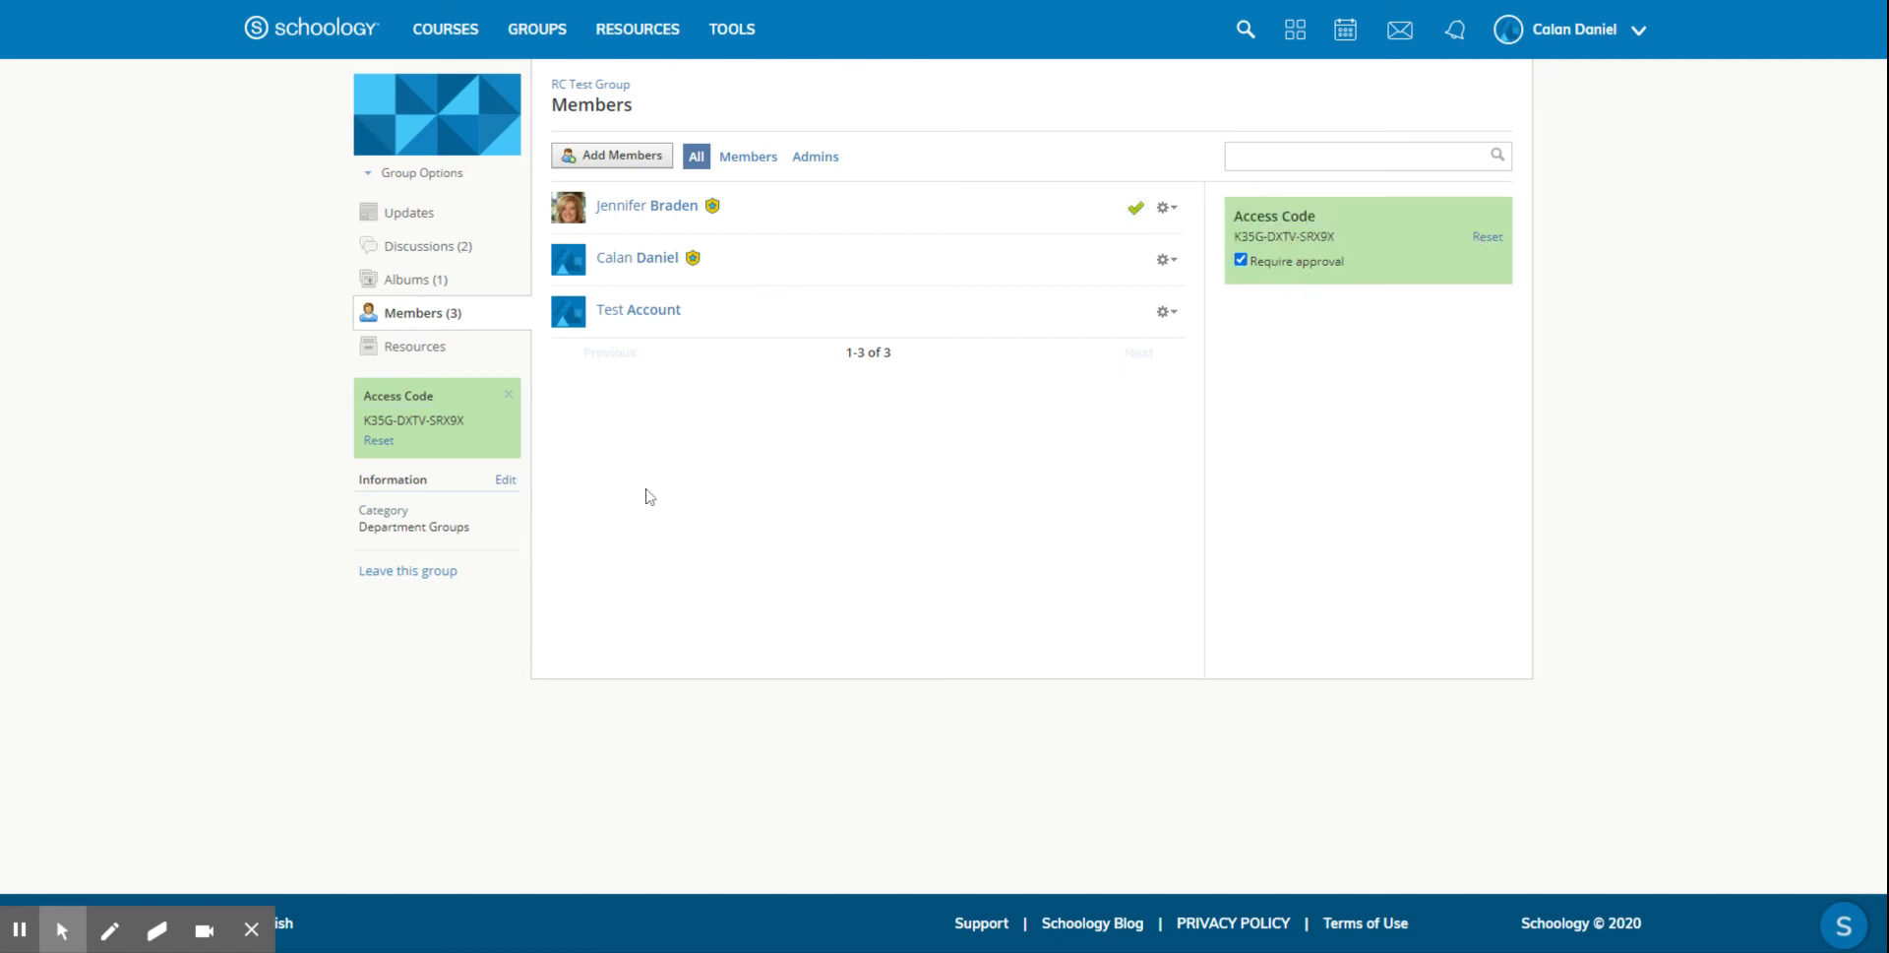
Start a new folder in the group's resources named "Graduation Information" and give it the green colour
click(457, 360)
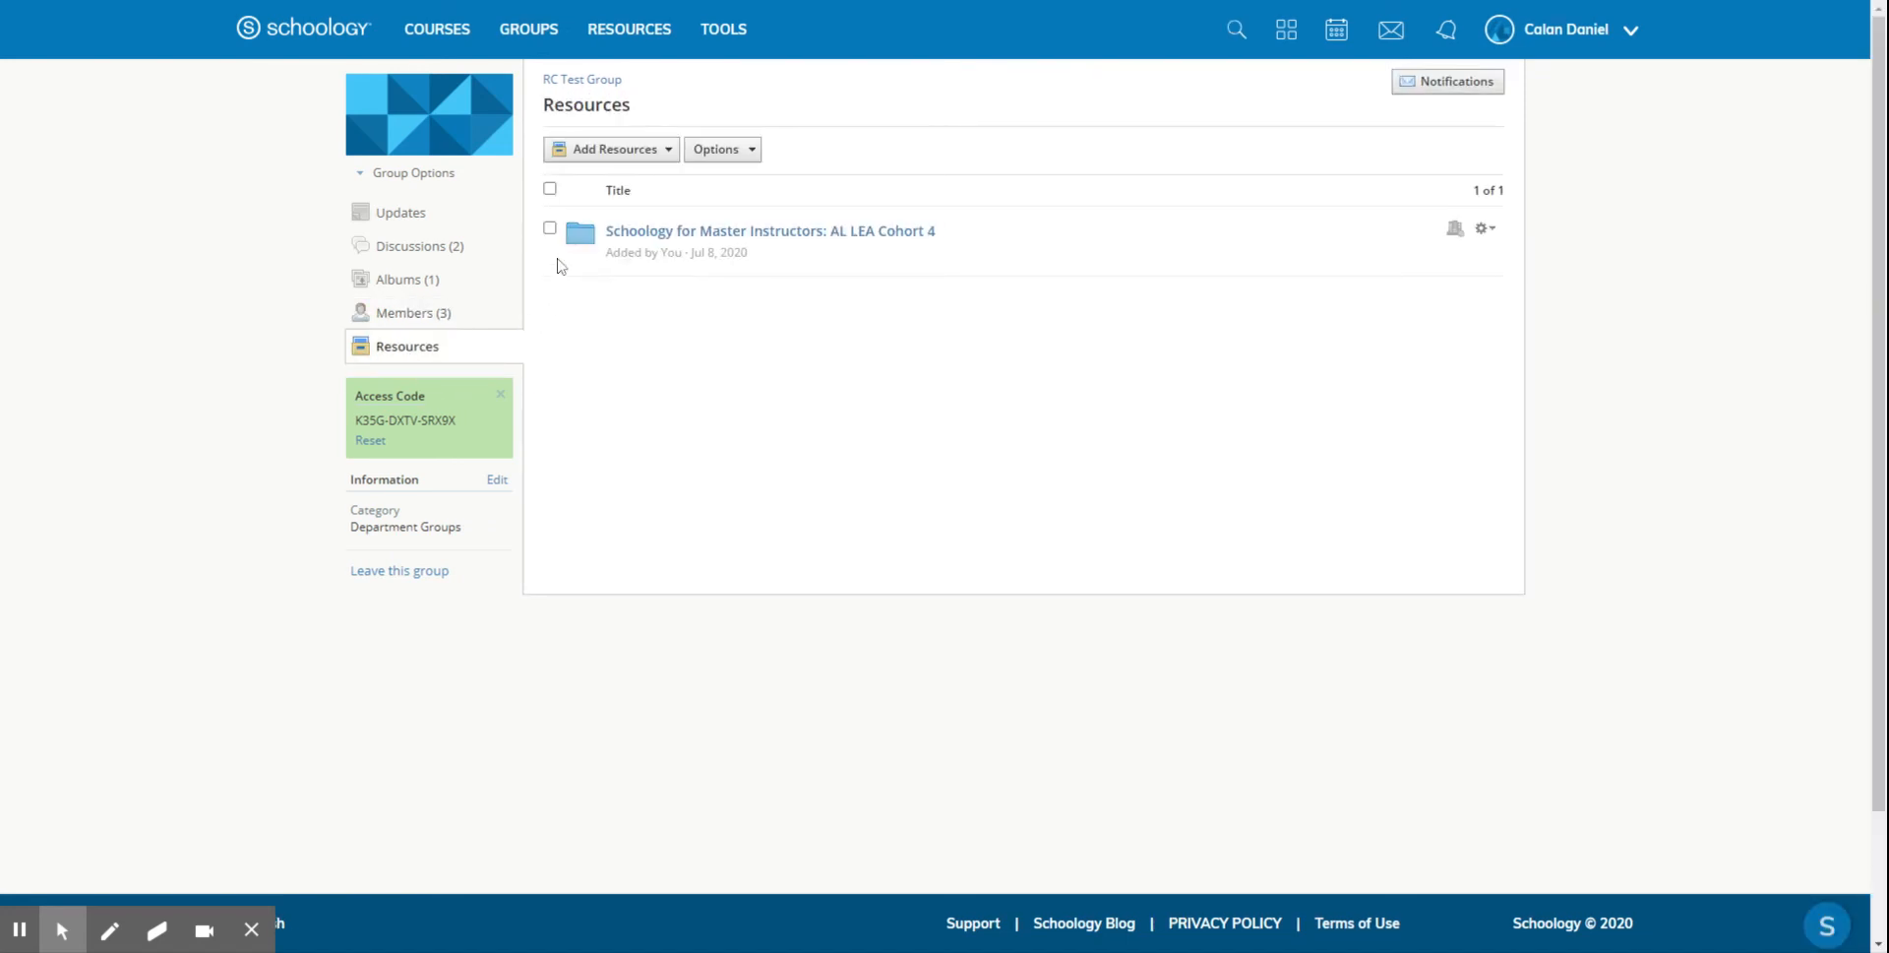
click(609, 149)
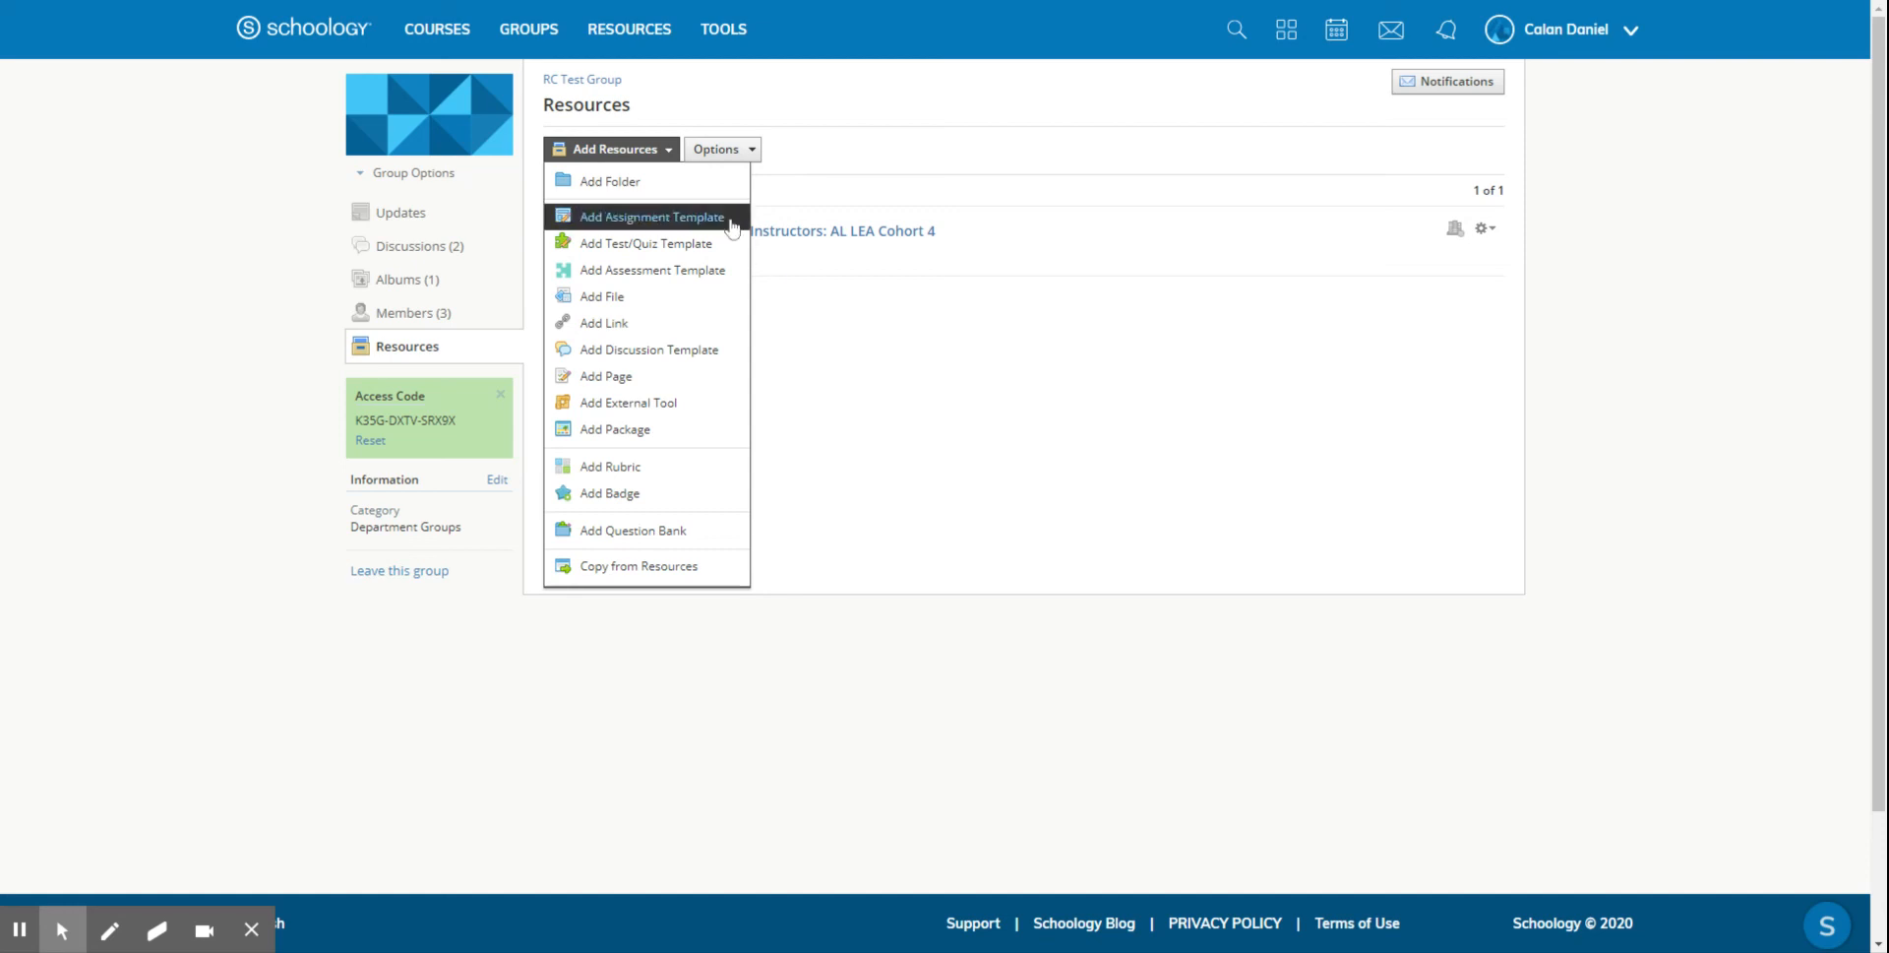
click(678, 187)
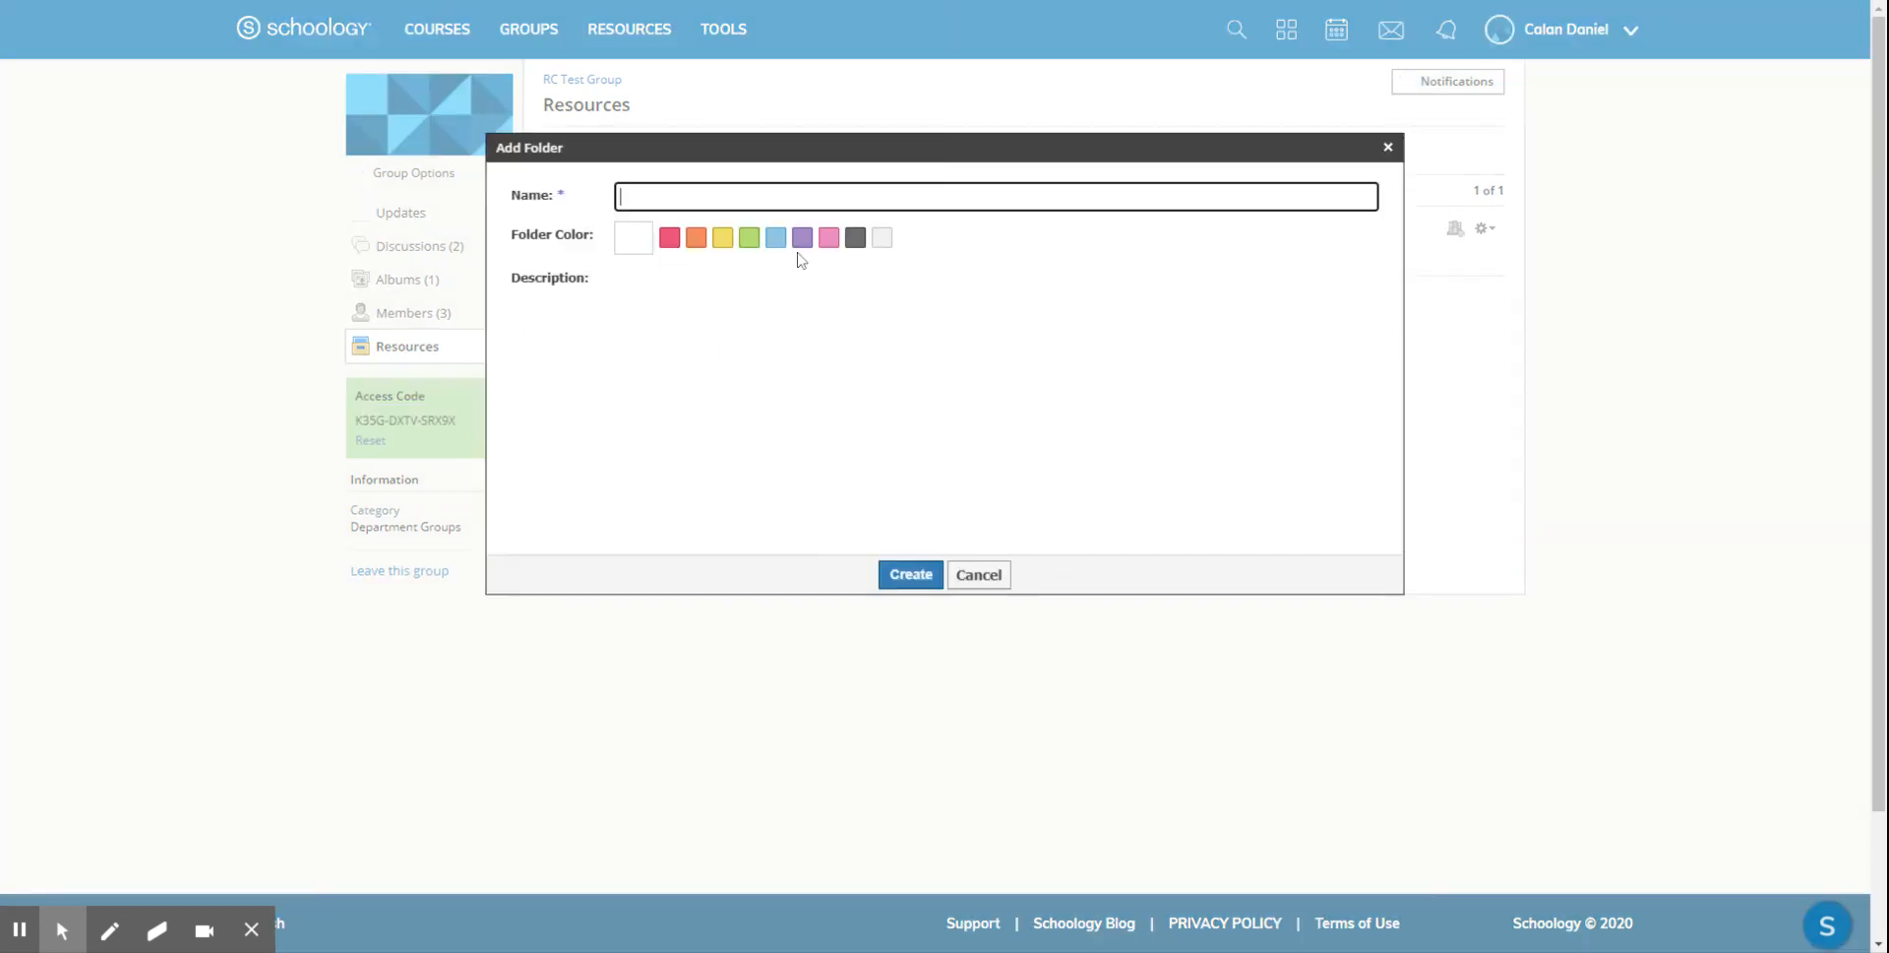
click(805, 193)
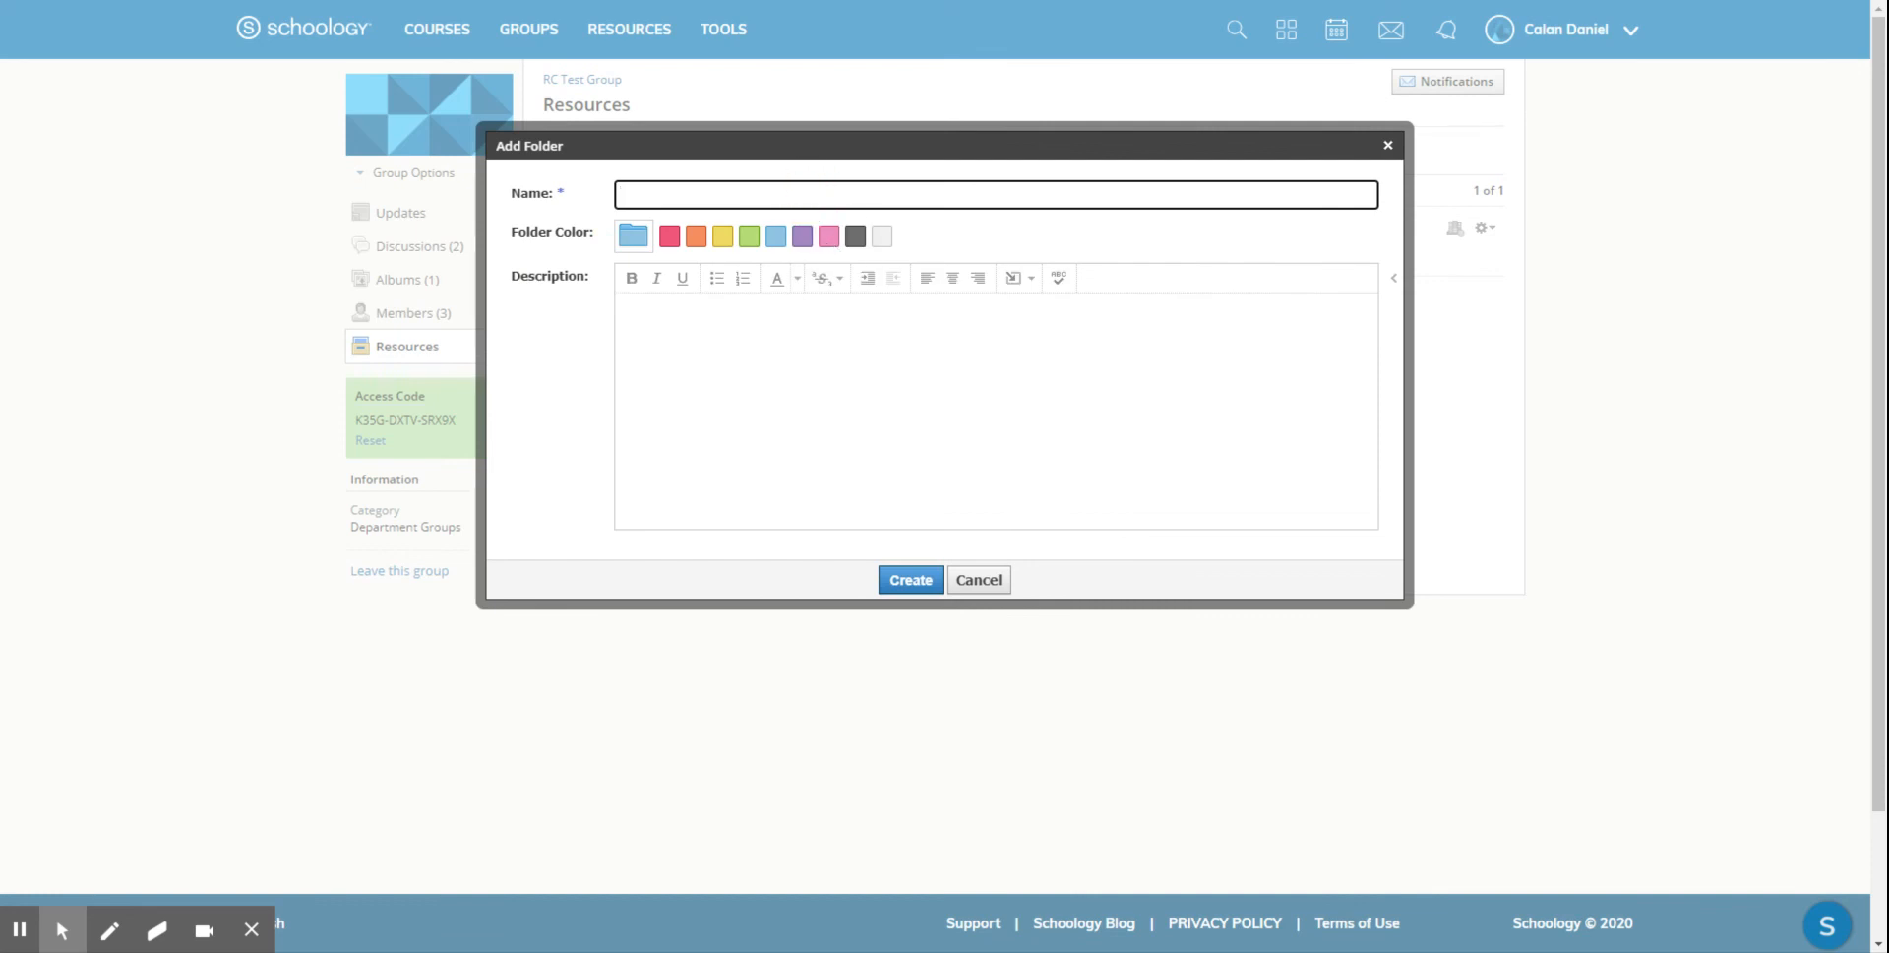
text(Graduation Information)
click(748, 236)
Enter the folder description "Everything you need to know for graduation!" and create the folder
click(913, 581)
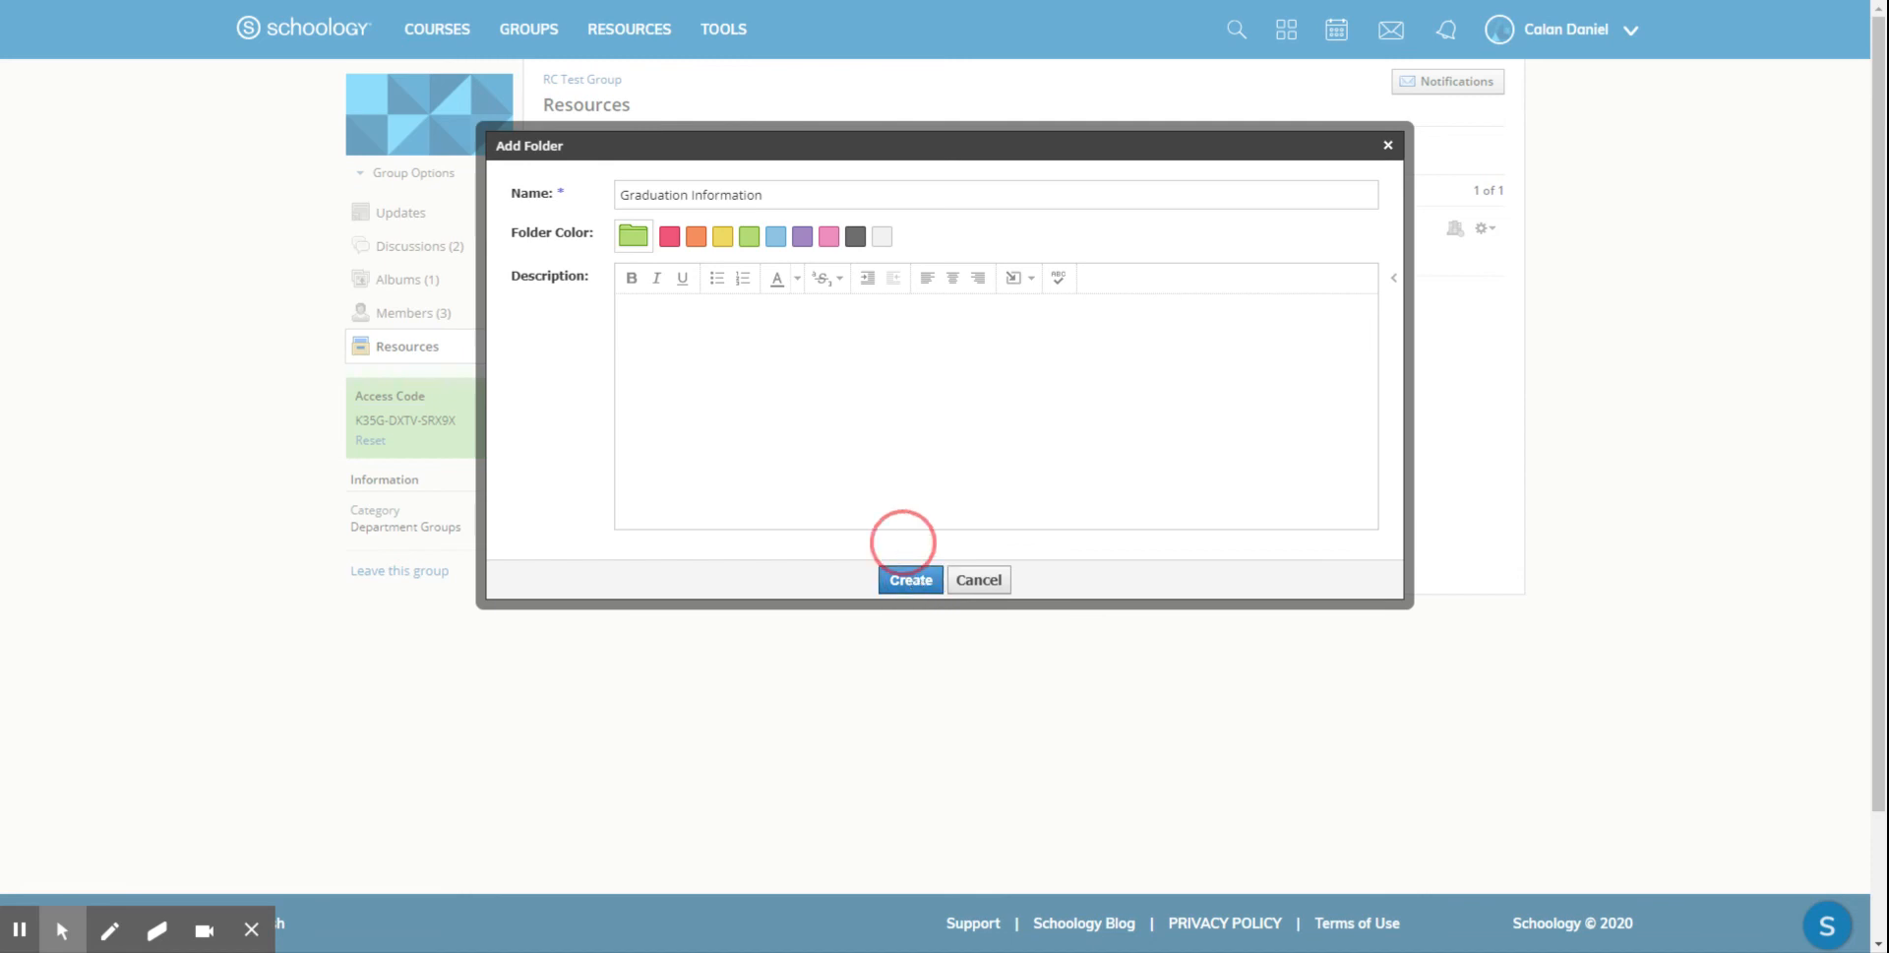
text(Everything you need to know fo)
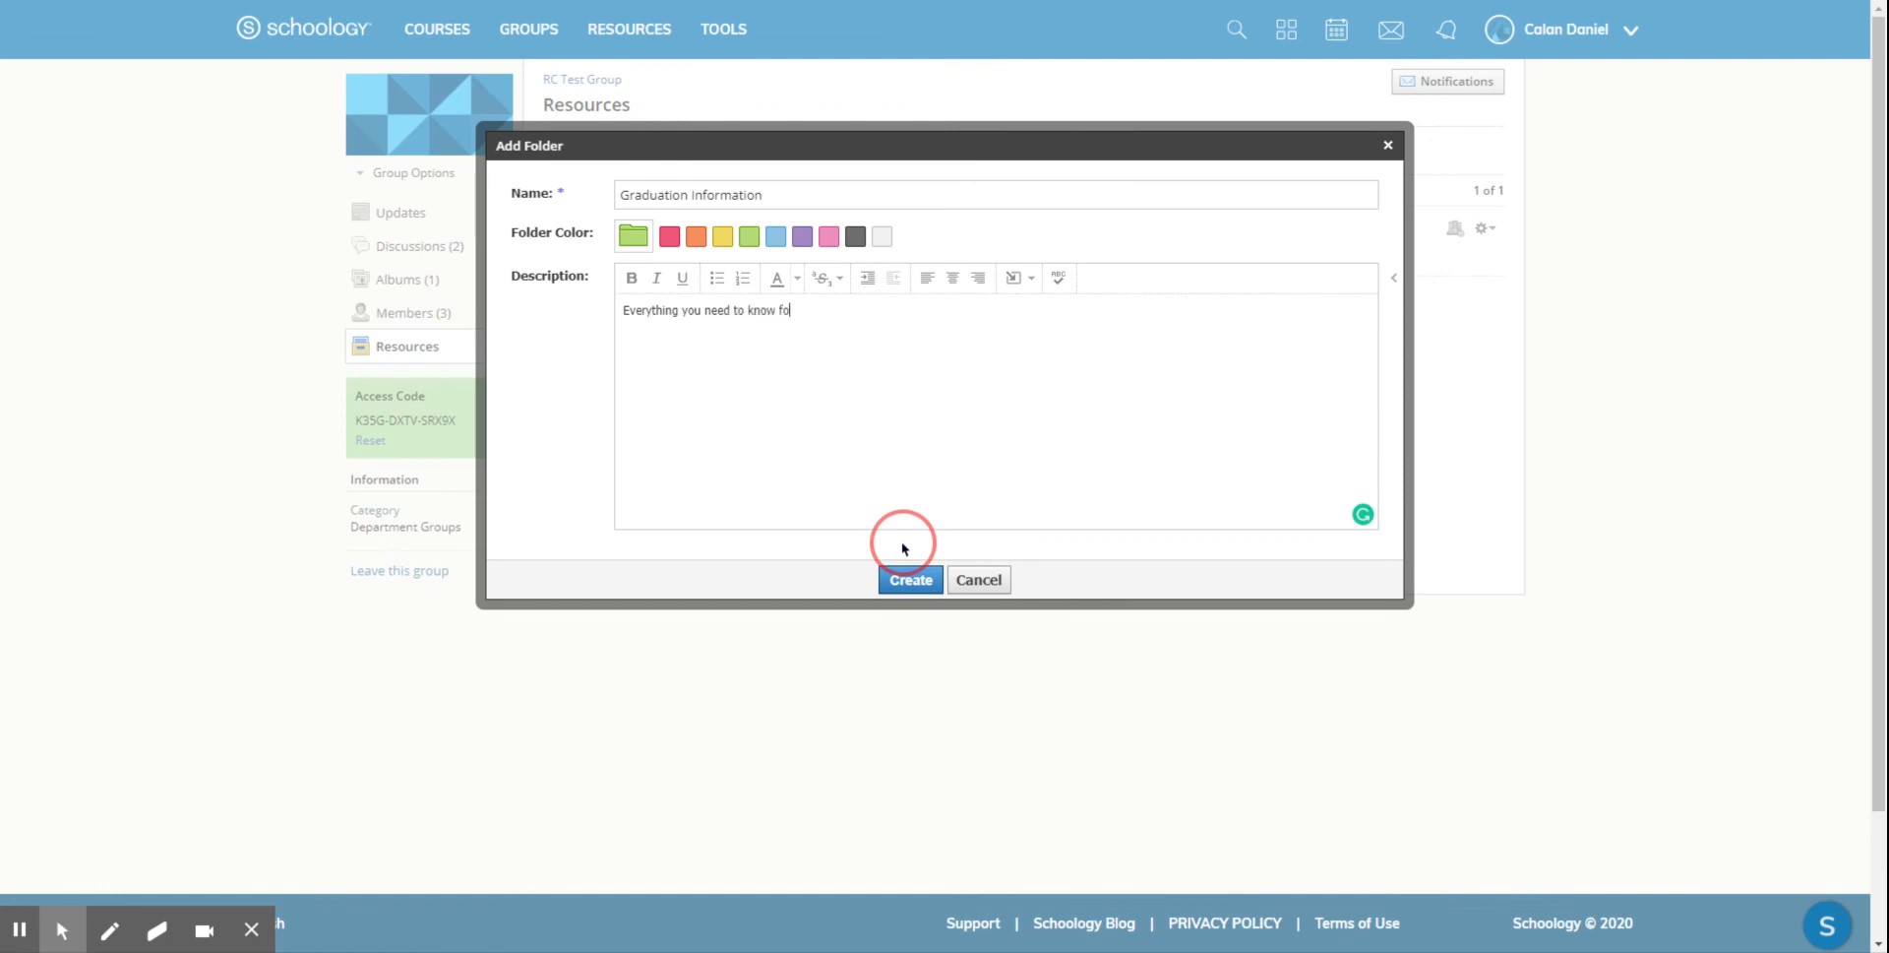
text(r graduation!)
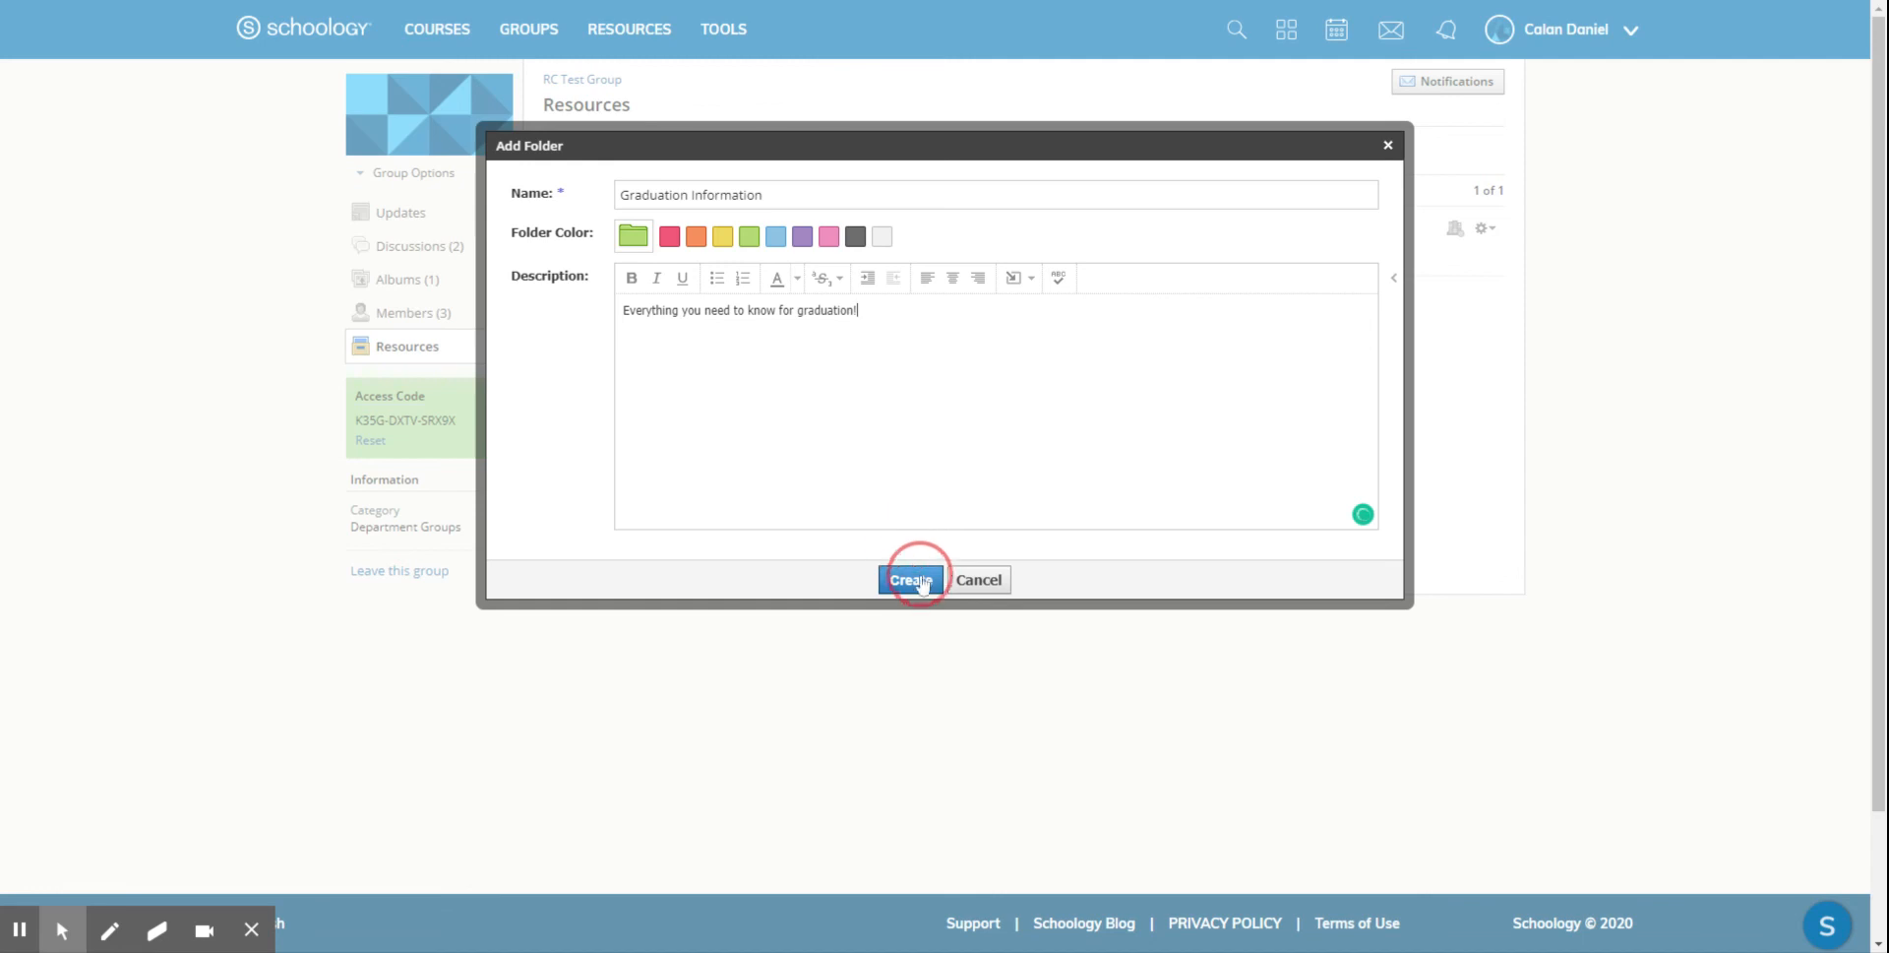
click(911, 579)
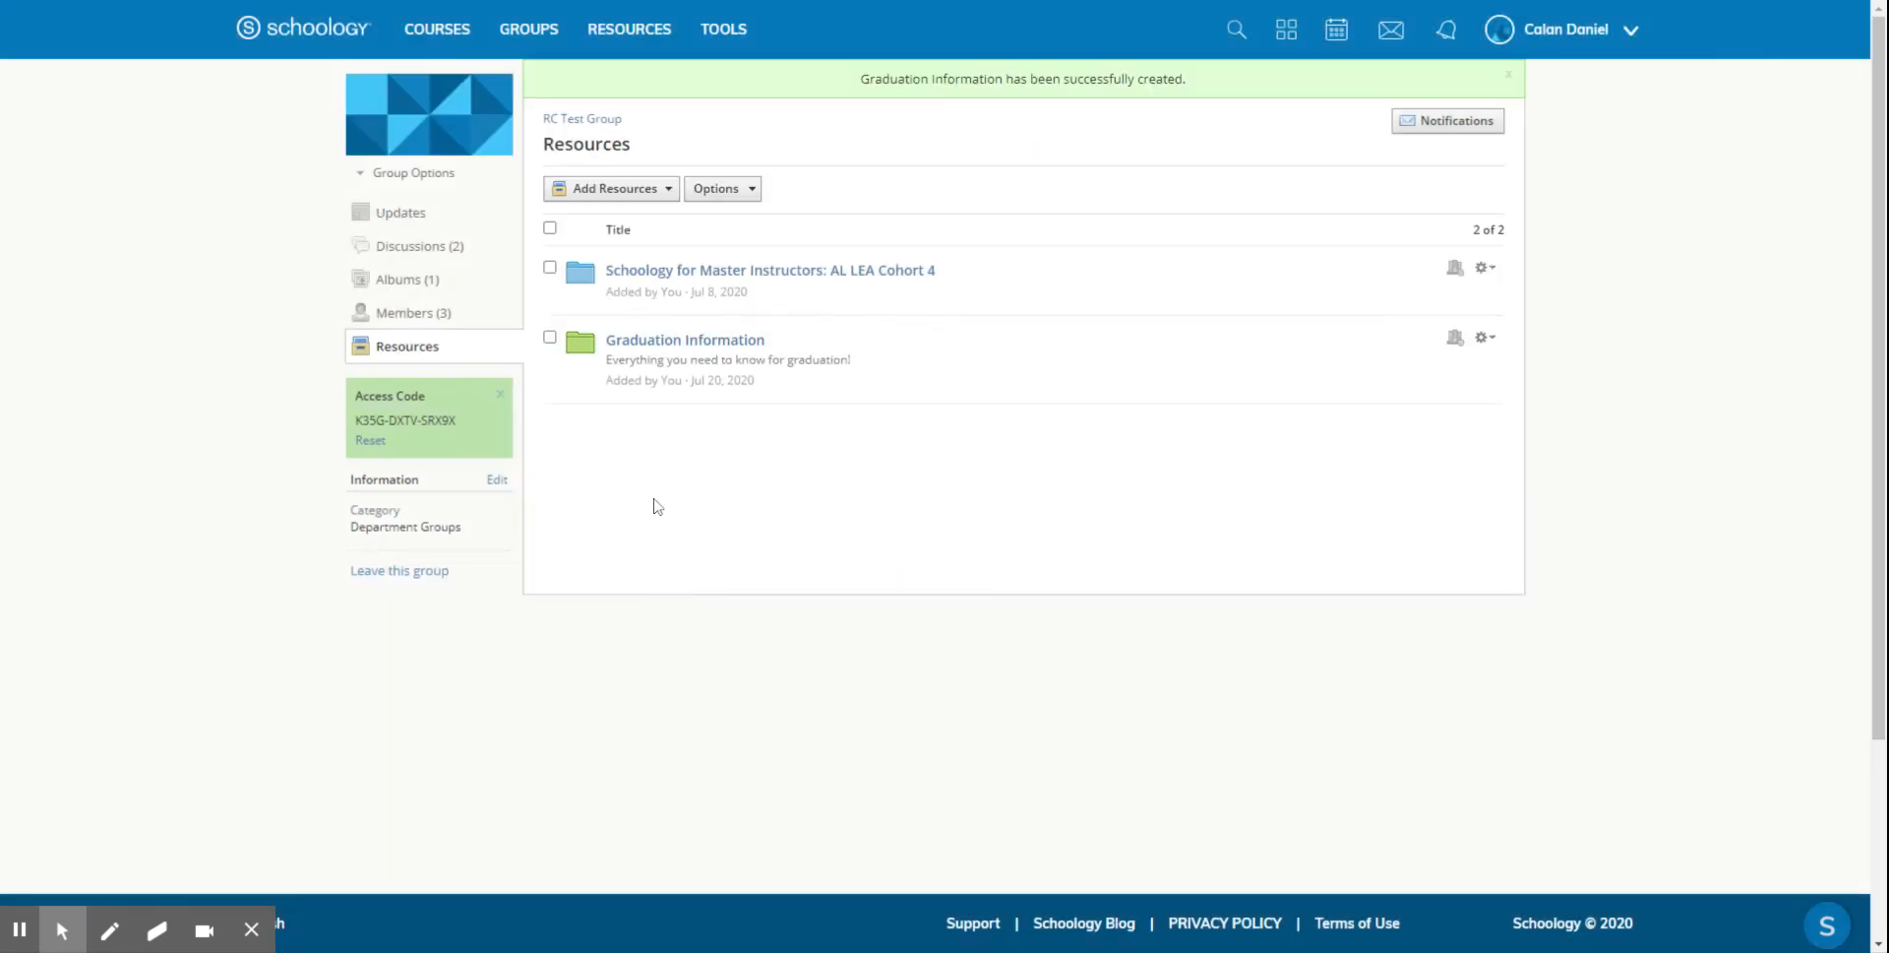
Open the Graduation Information folder and examine which resource types can be added to it
click(693, 341)
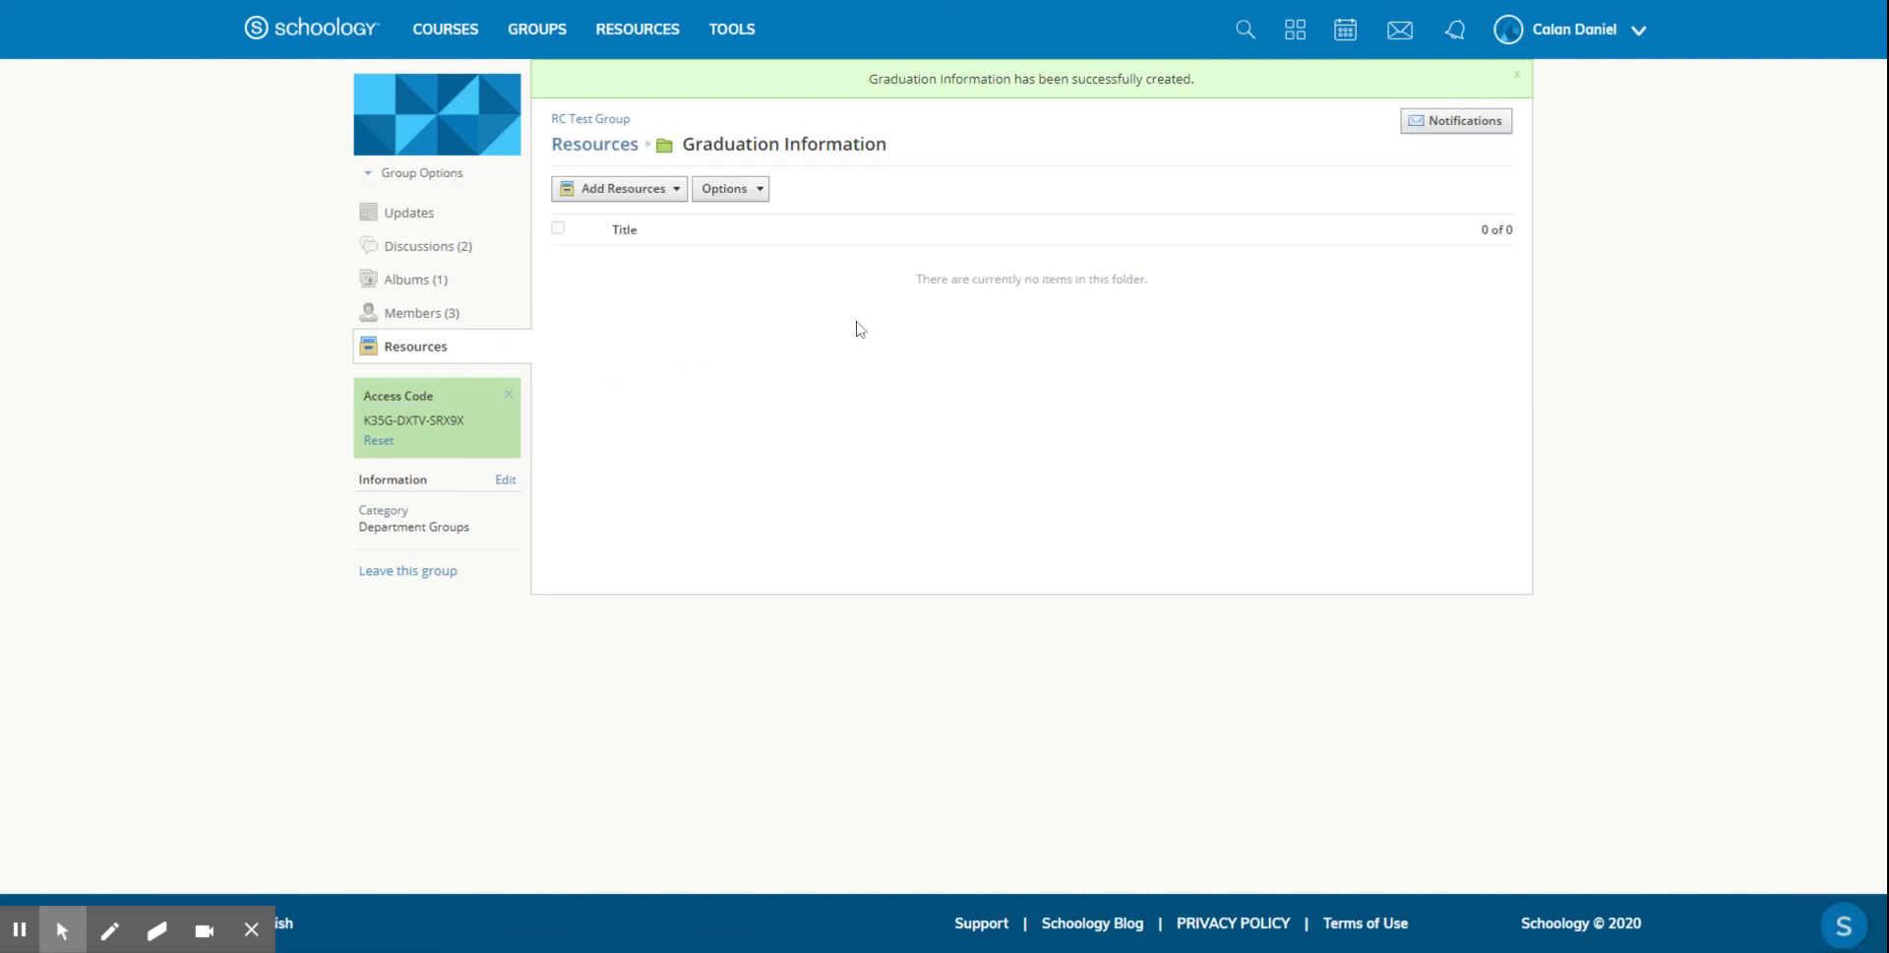
click(637, 193)
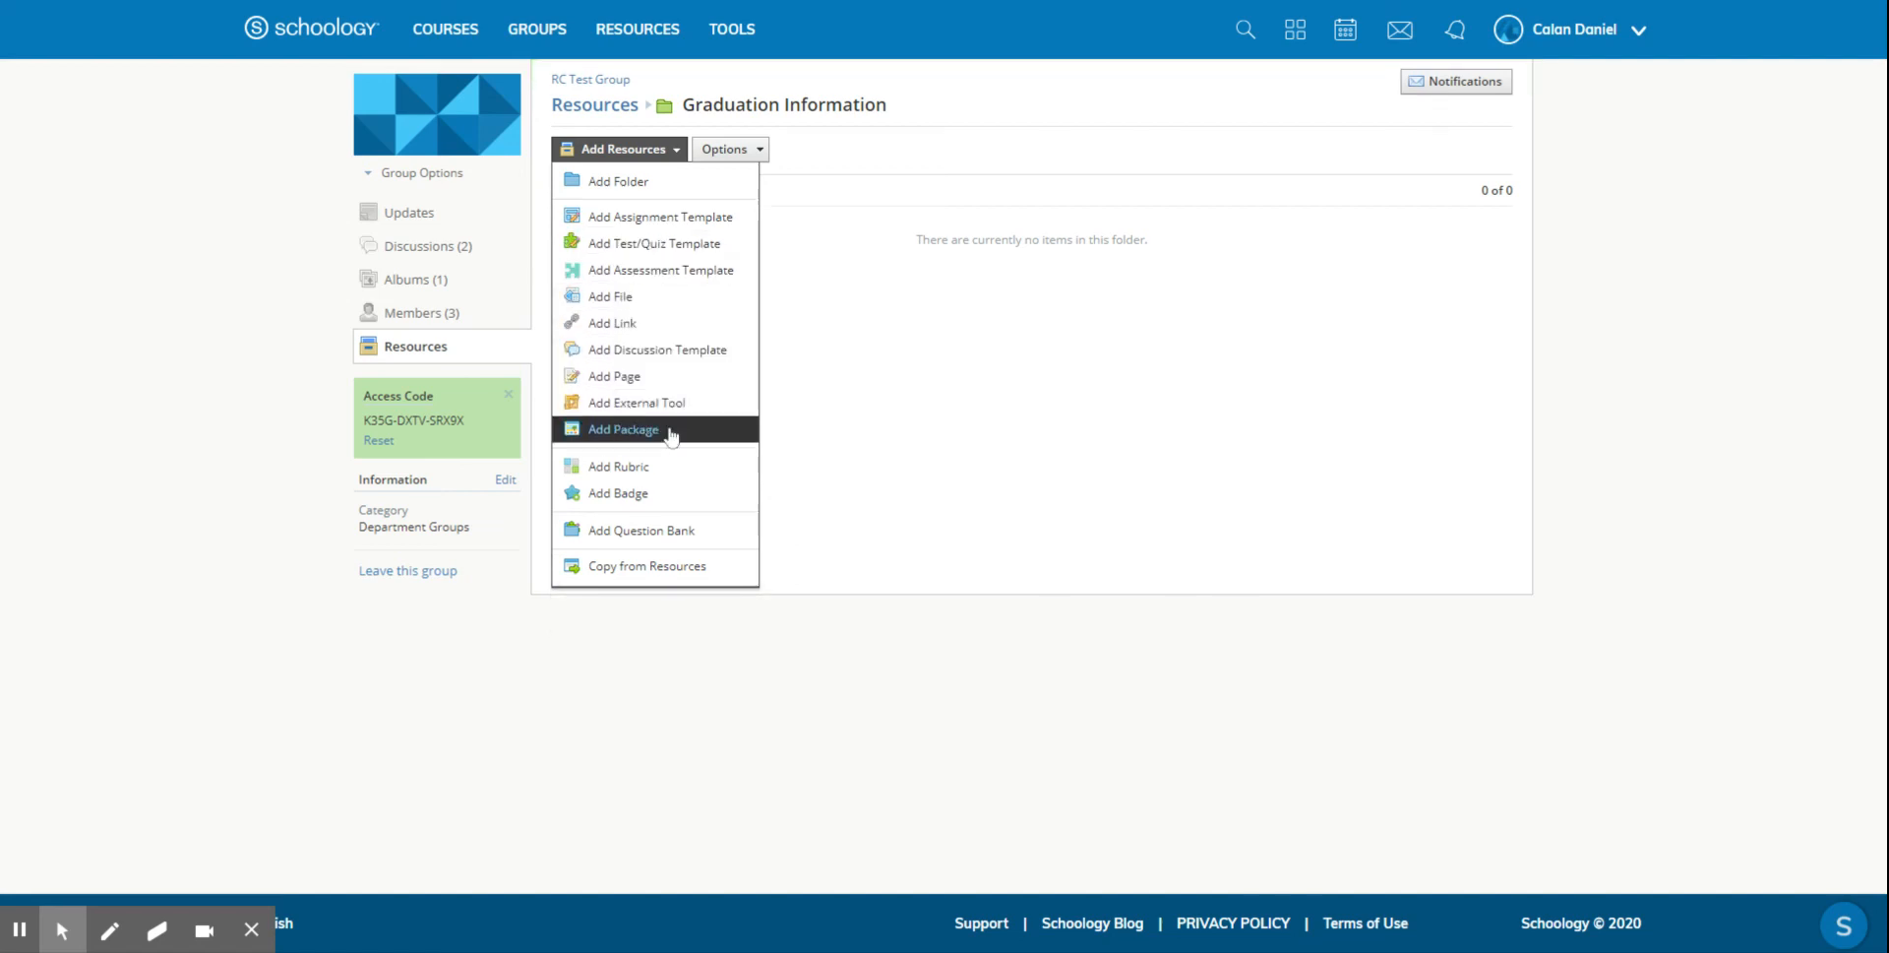
click(866, 440)
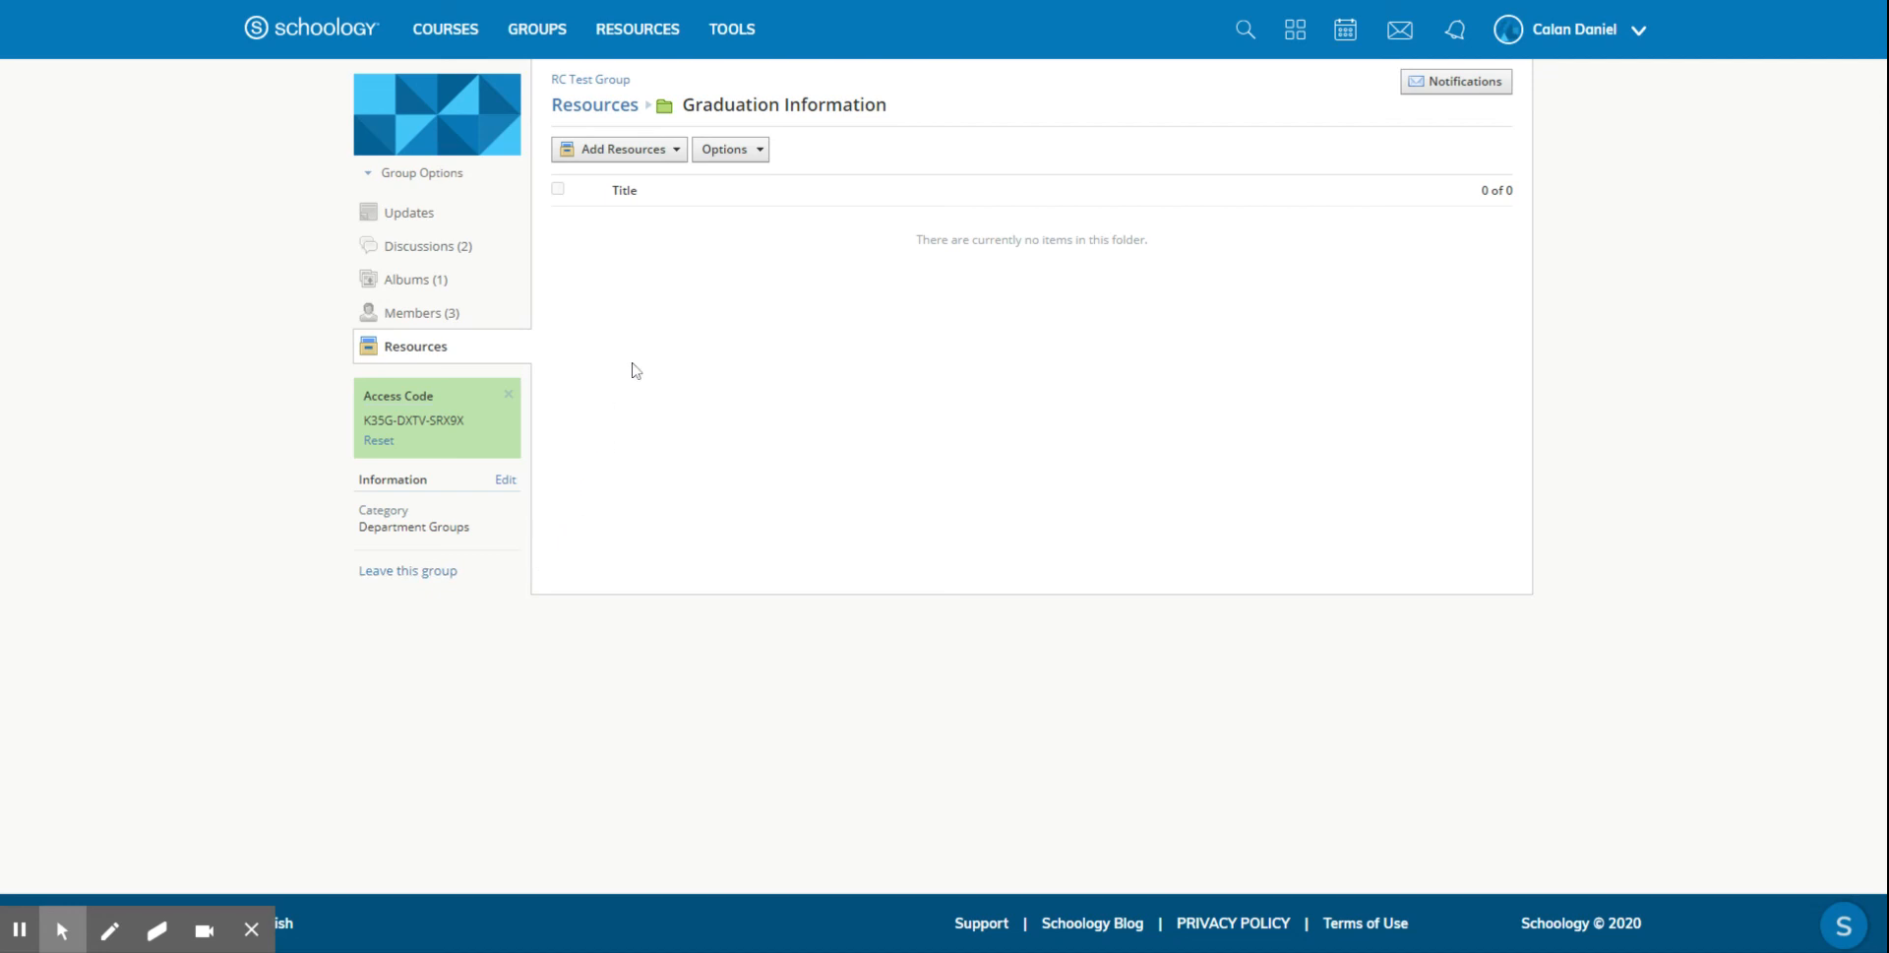
Open the message form addressed to all group members, look over its fields, and cancel it
click(449, 178)
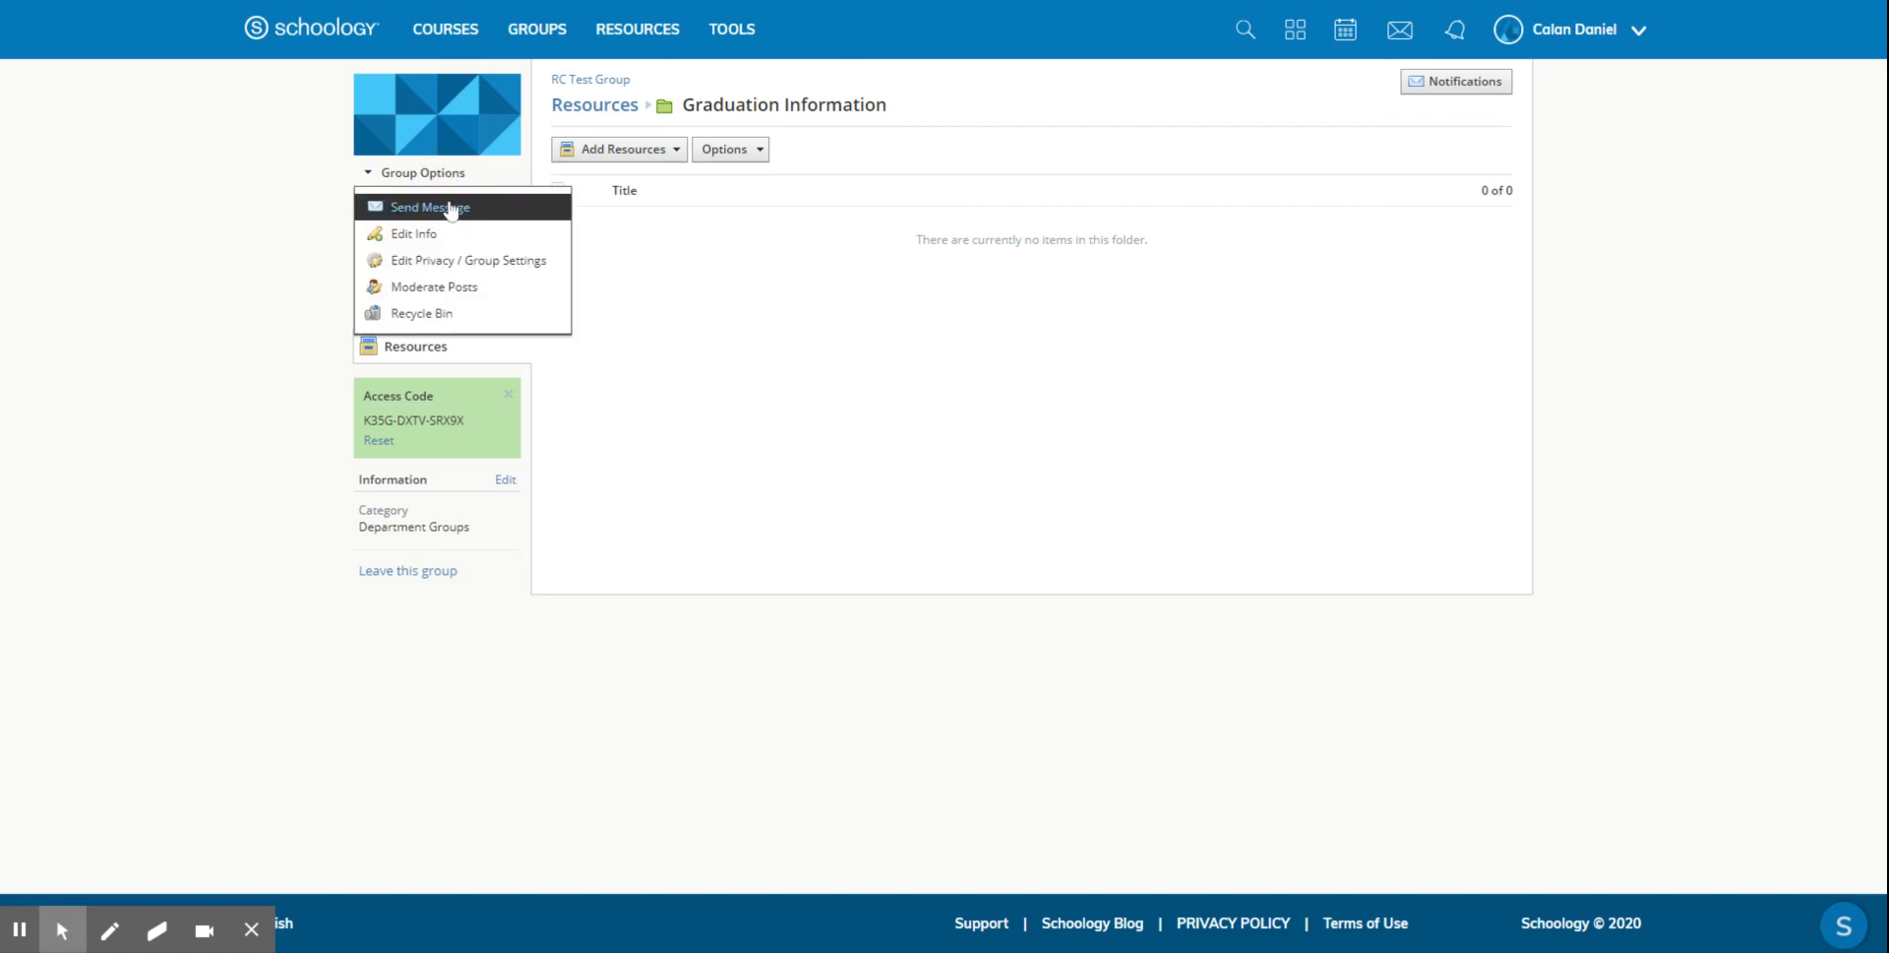
click(453, 209)
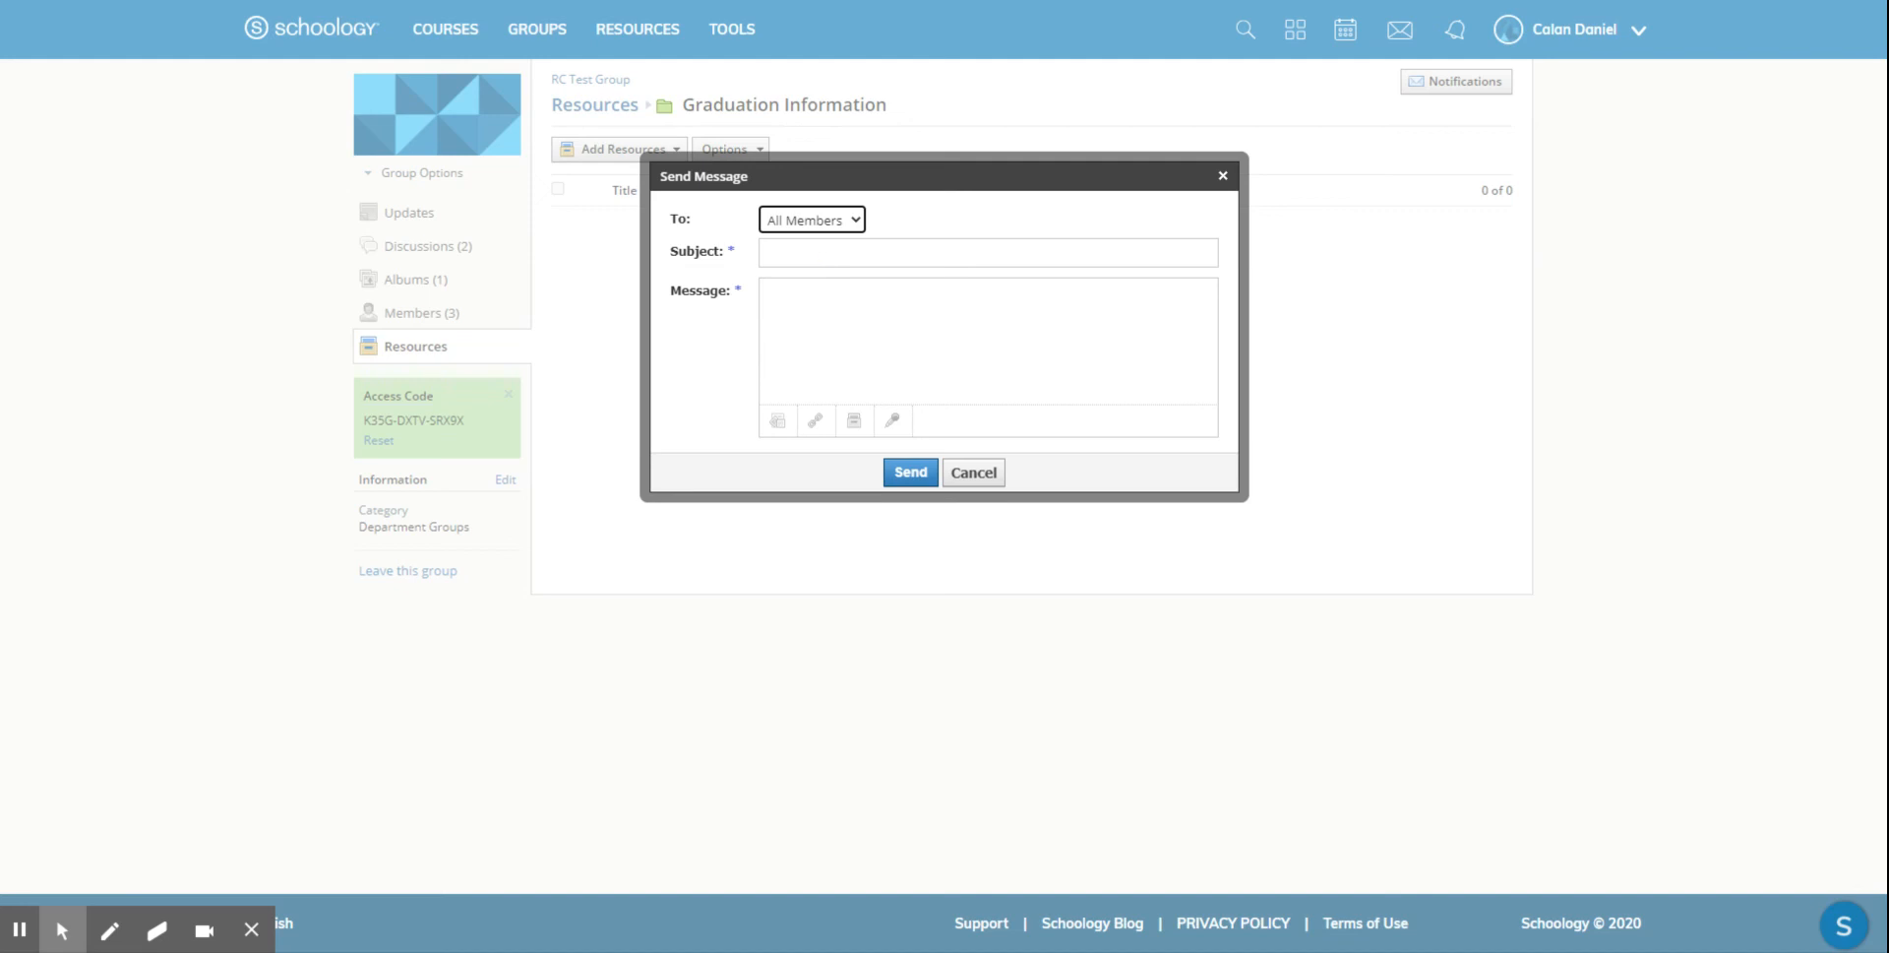
click(967, 474)
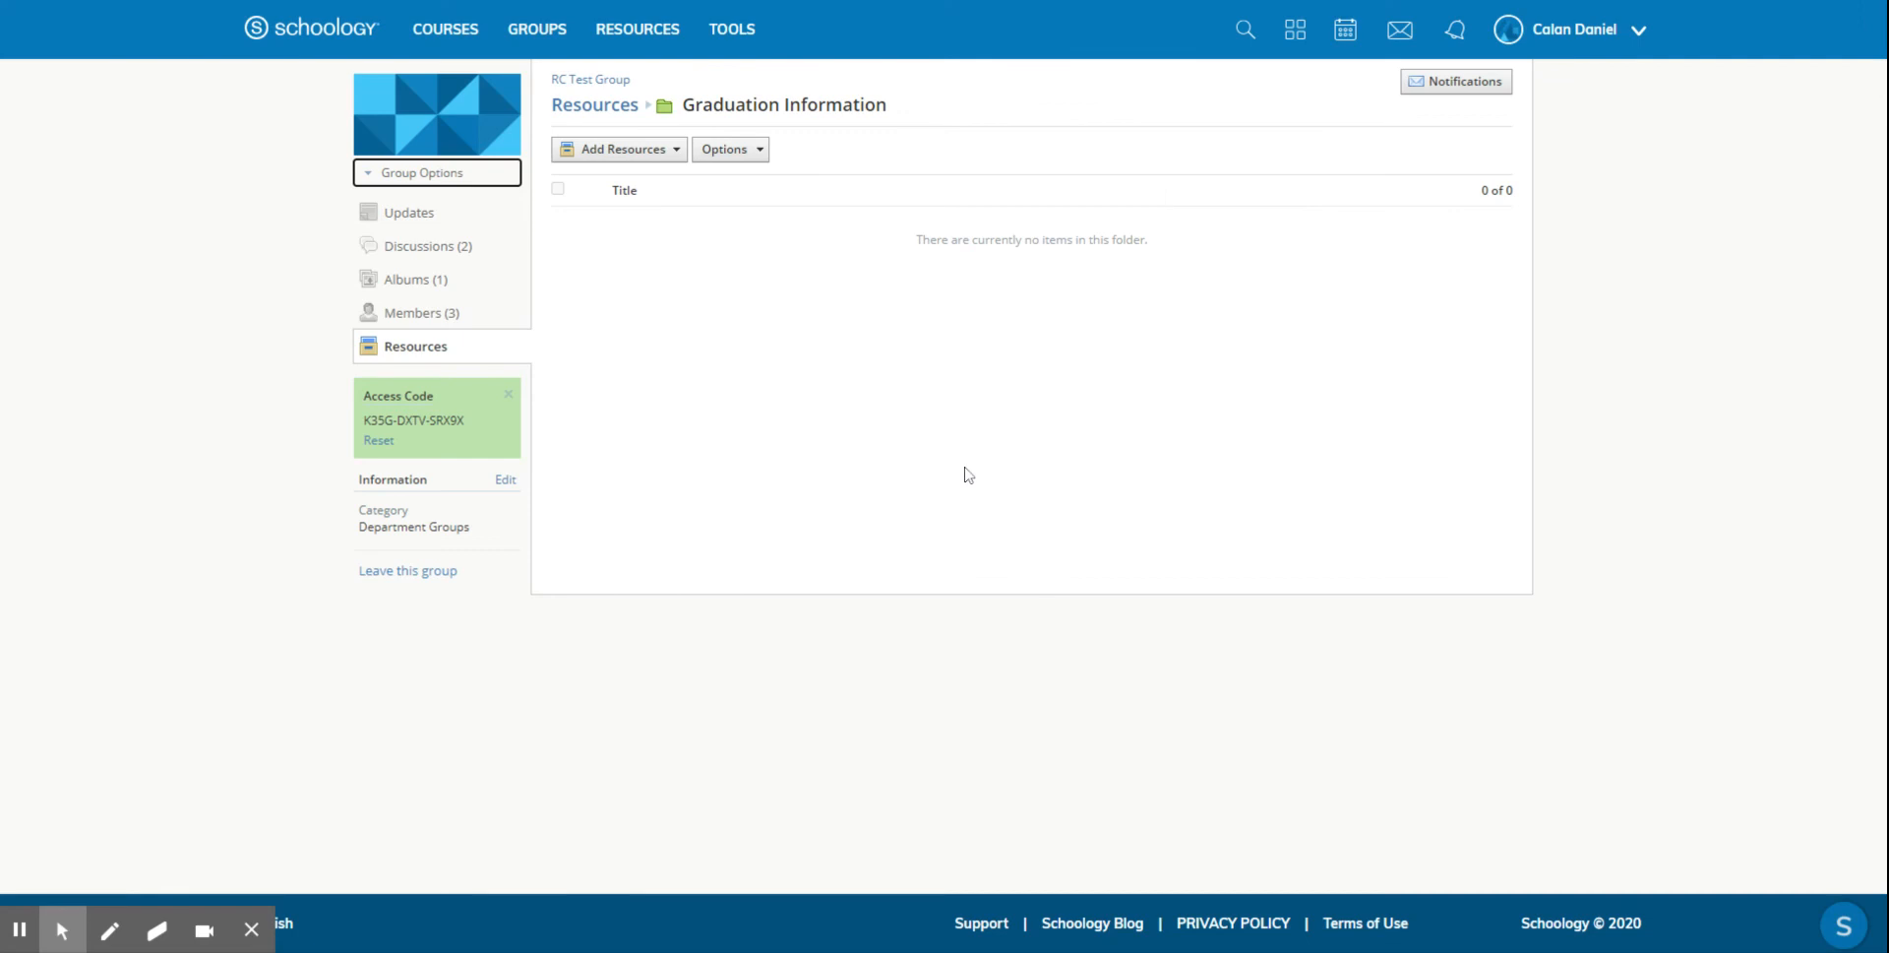